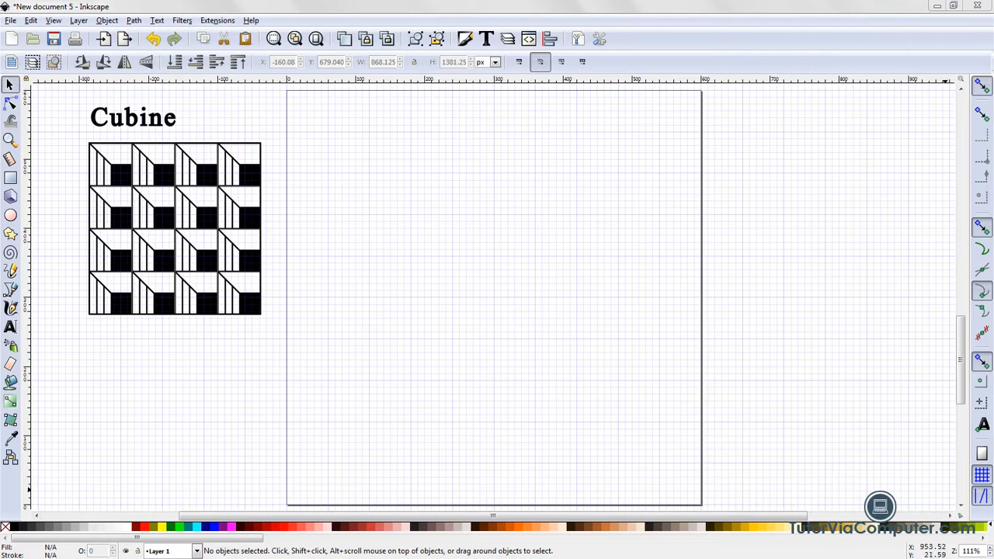
- Enable snapping with grid snapping active, and turn on snapping to the page border
click(981, 88)
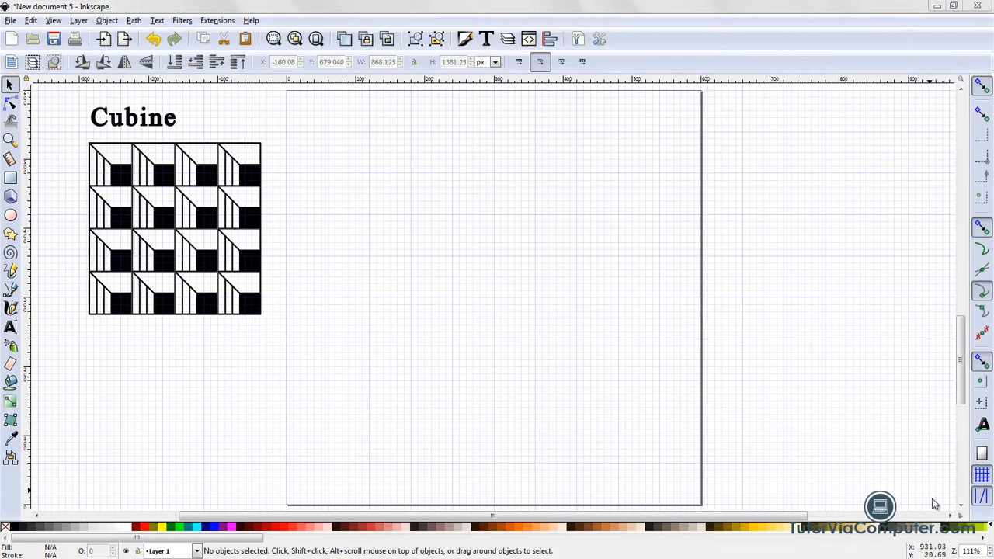
click(983, 87)
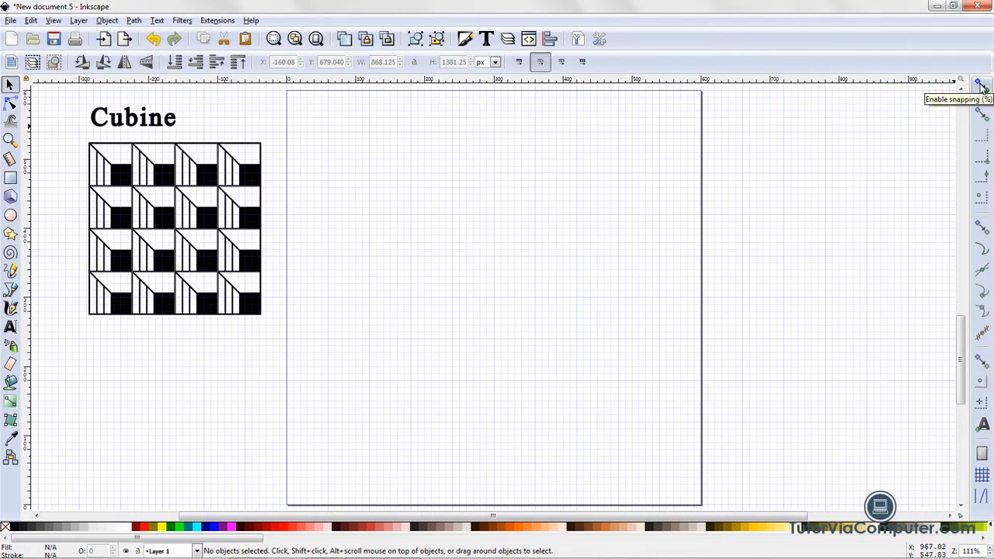
click(981, 87)
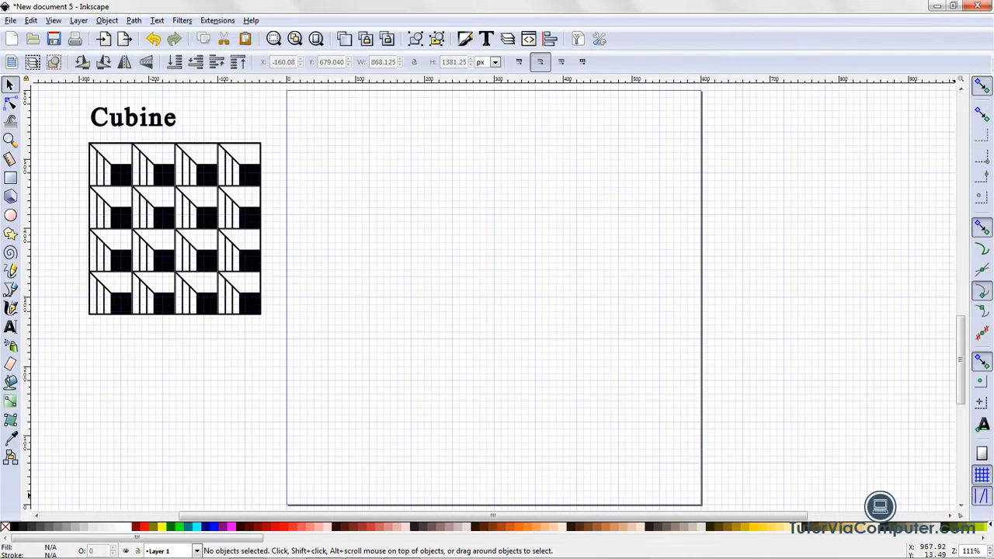
click(982, 475)
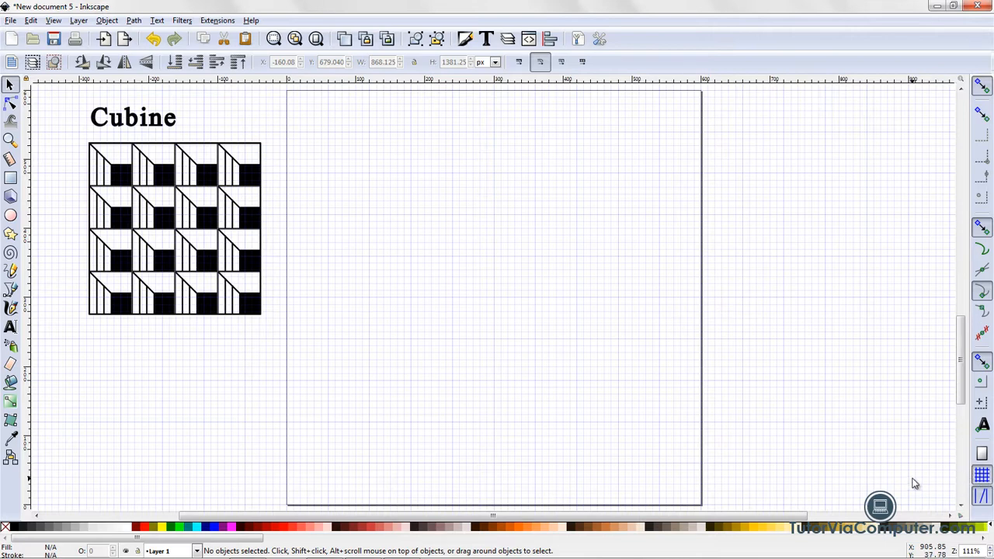
click(984, 455)
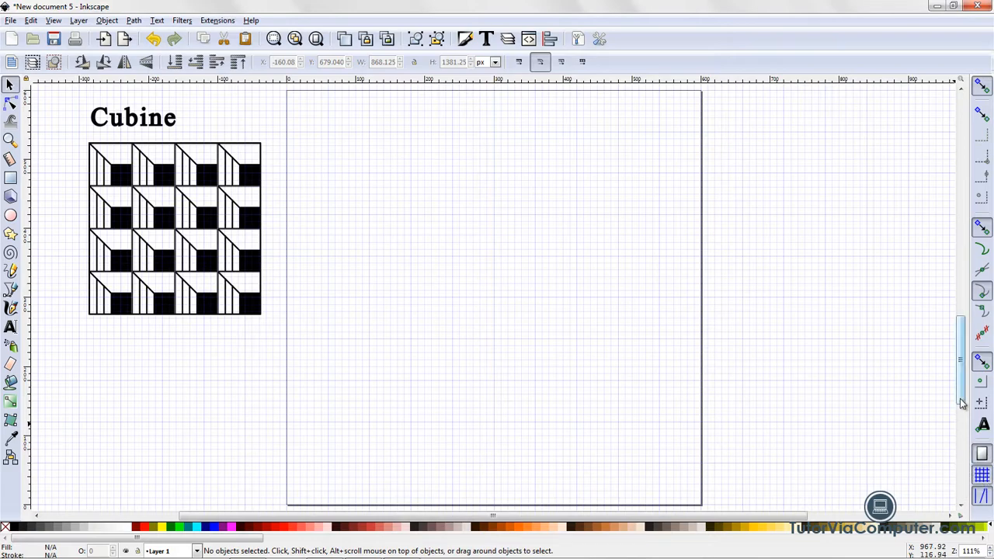
- Draw a 60 by 60 px unfilled square snapped to the upper-left corner of the page
scroll(964, 397, up, 1)
drag(963, 398, 968, 381)
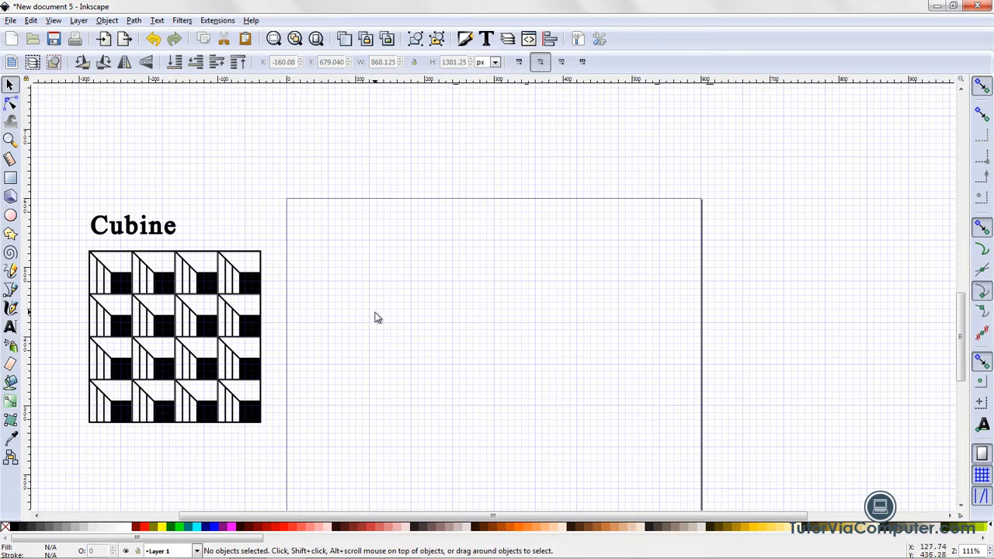
click(12, 180)
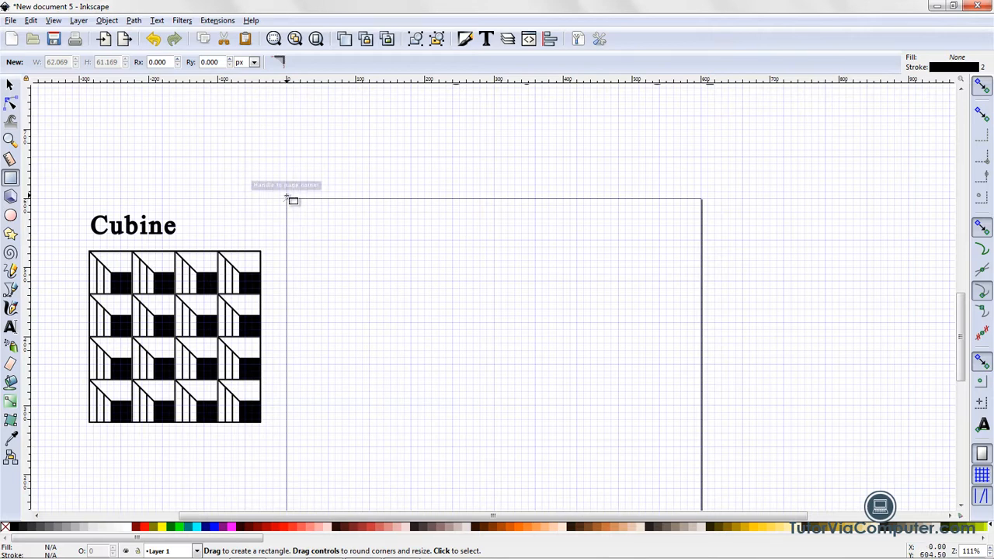
drag(287, 198, 327, 239)
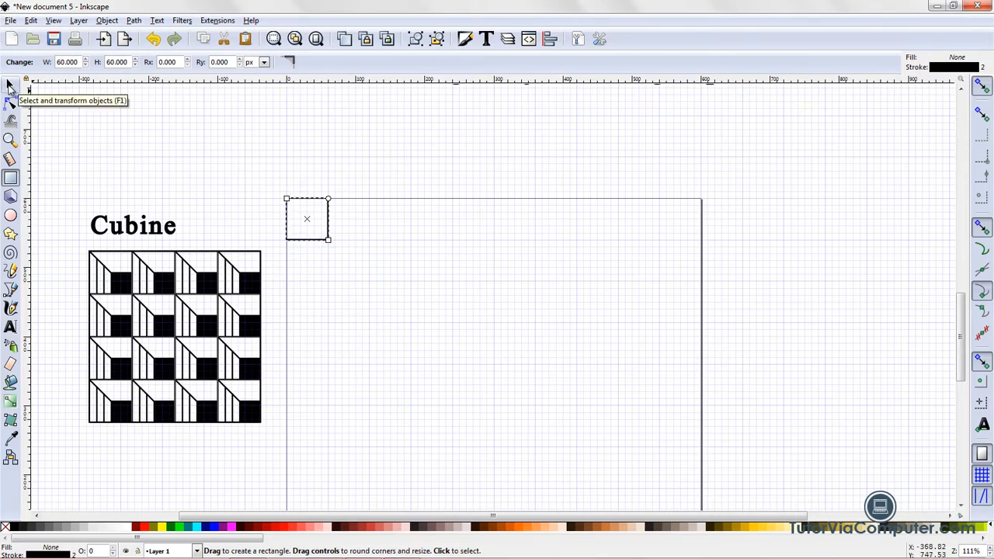
click(10, 87)
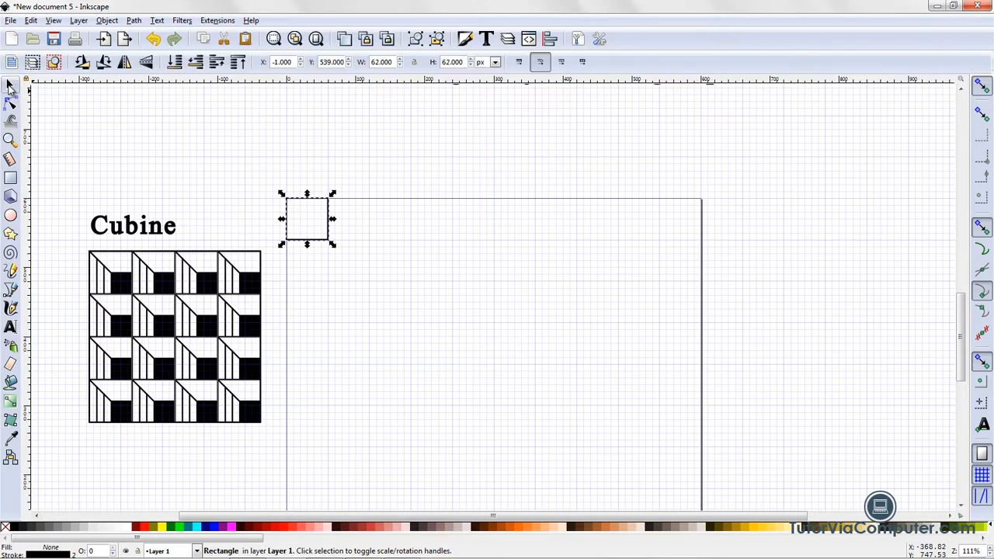
click(393, 144)
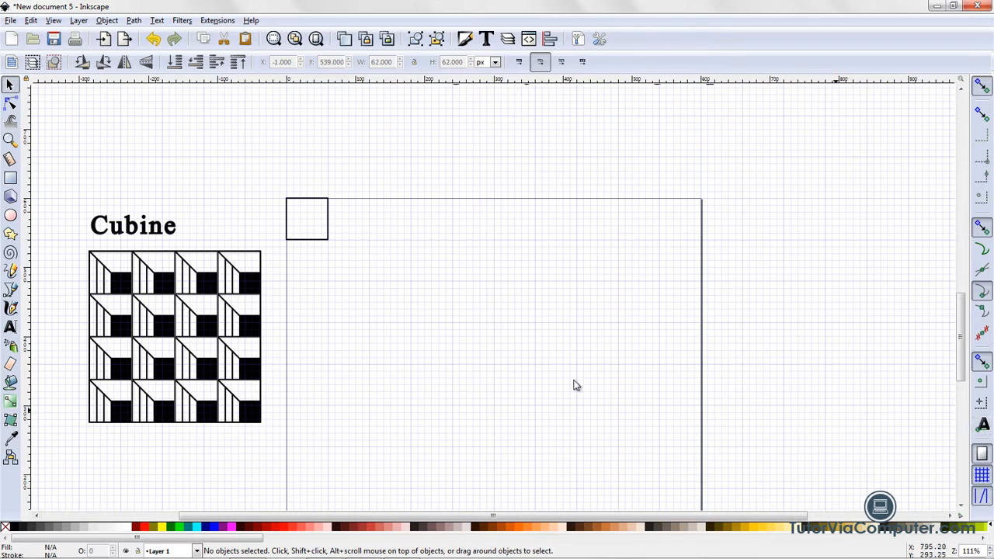
- Draw a smaller square of about 28.7 by 28.5 px from the large square's centre towards its lower-right corner, inside the outline
click(11, 179)
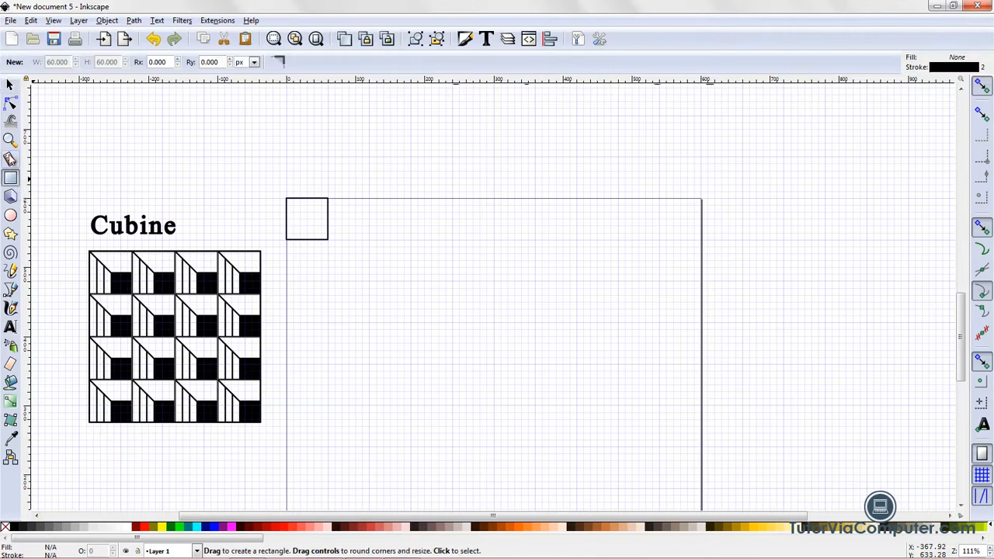
click(10, 140)
click(314, 230)
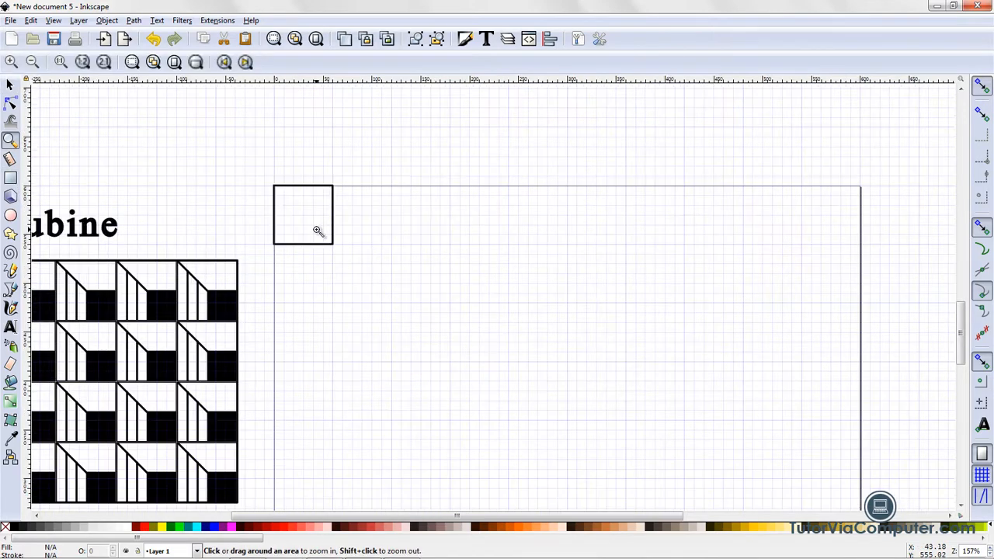
click(317, 231)
click(318, 231)
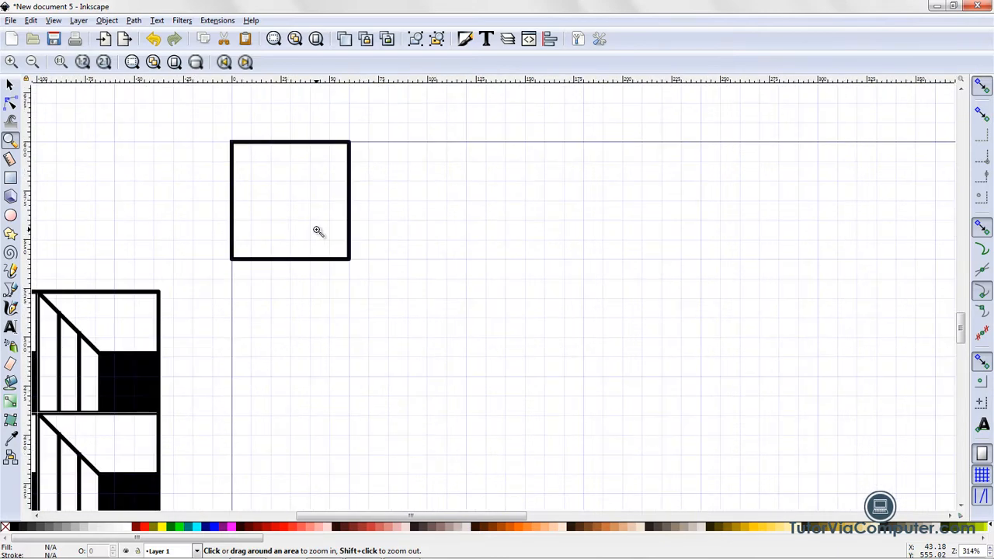
click(318, 231)
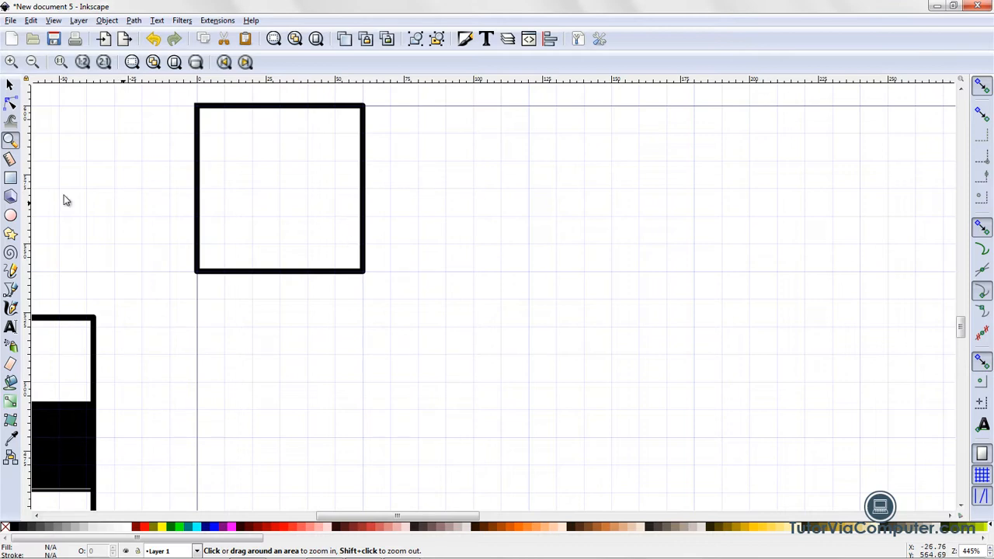
click(11, 179)
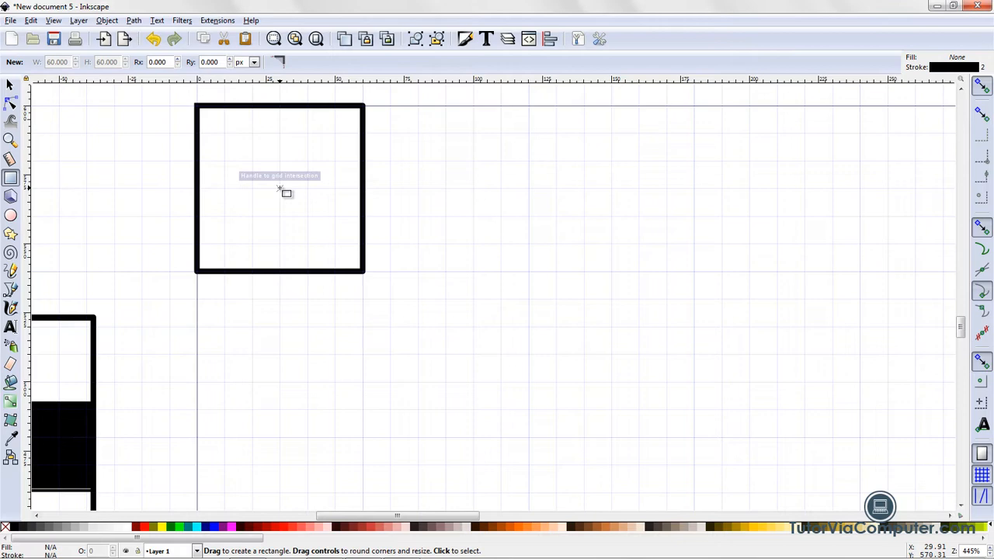
drag(279, 189, 358, 267)
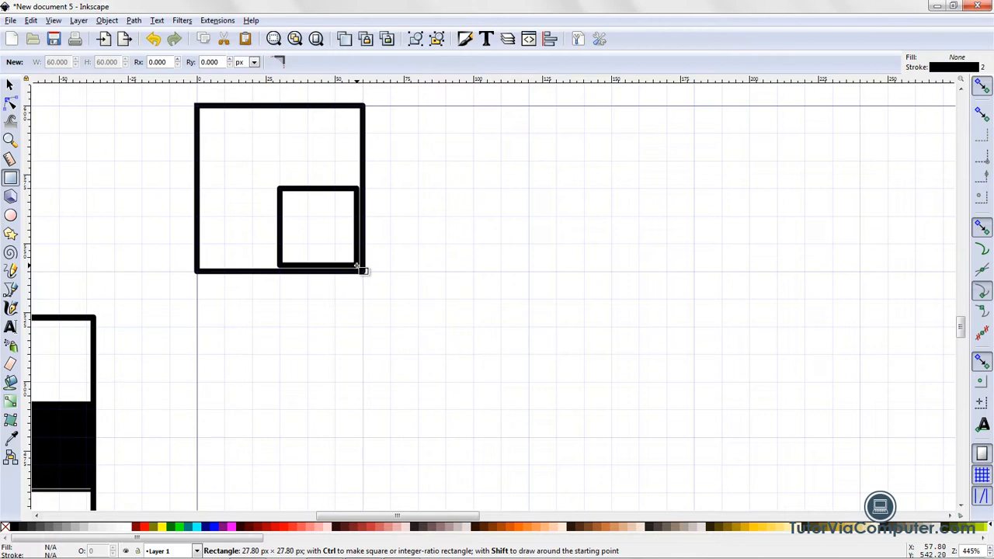
drag(357, 266, 360, 268)
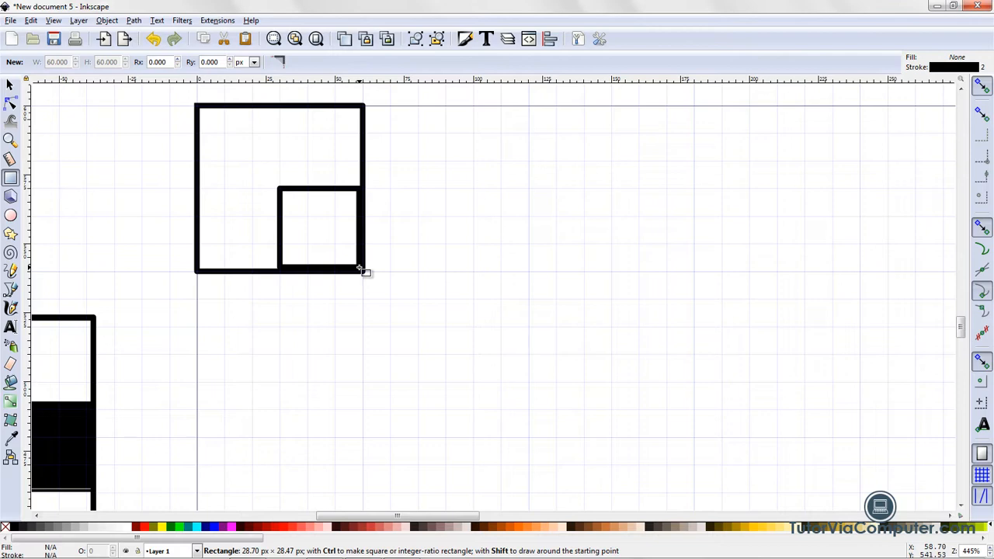
drag(360, 269, 361, 269)
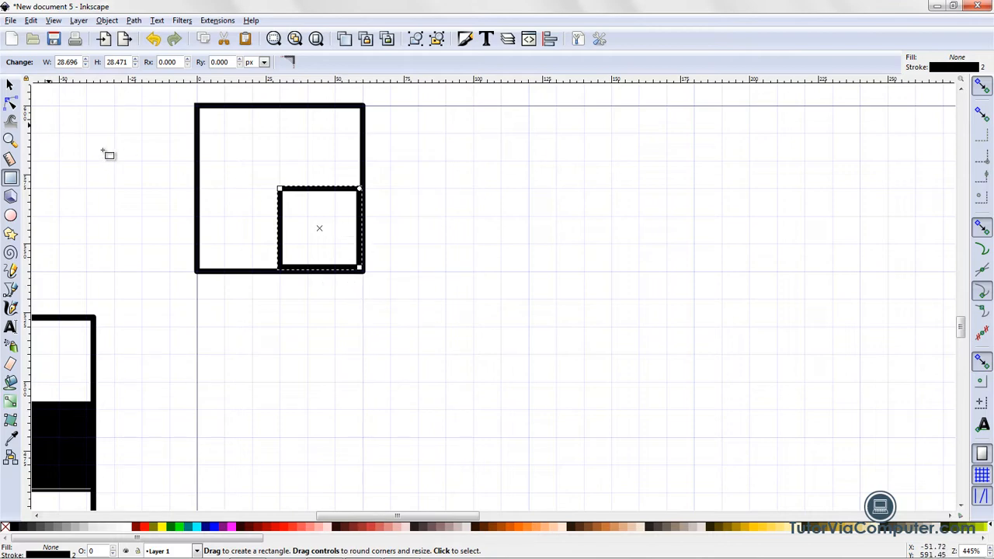
click(10, 84)
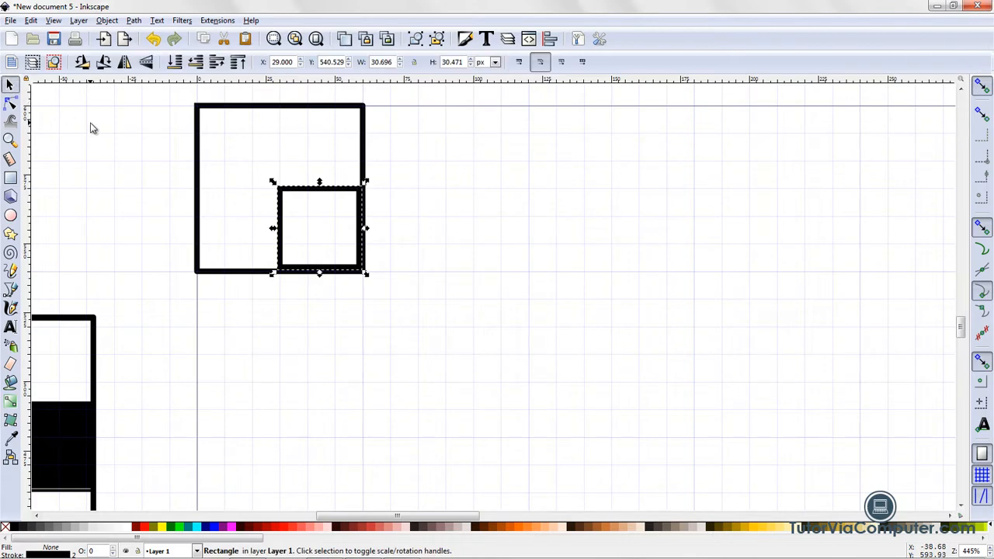
click(92, 128)
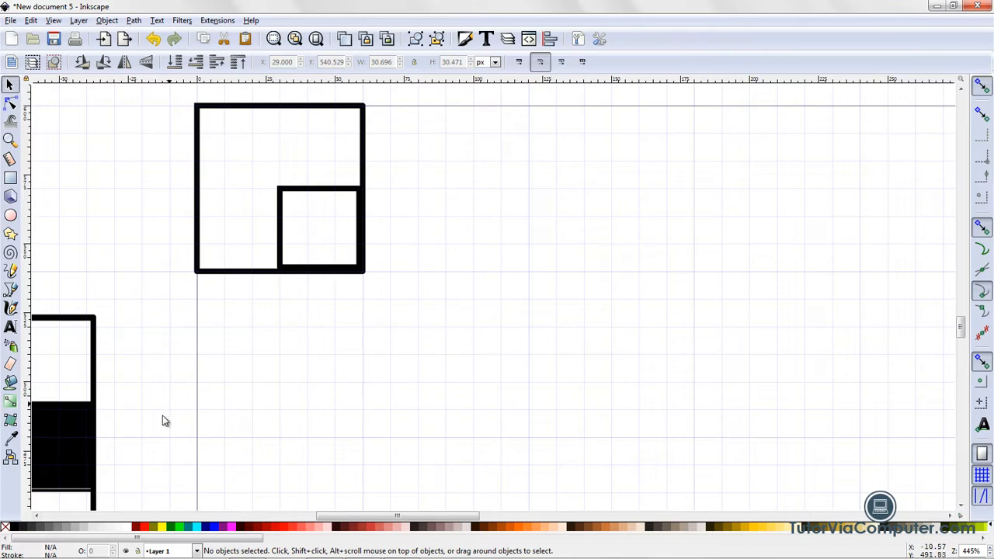
- Fill the small inner square with black and deselect it
click(307, 189)
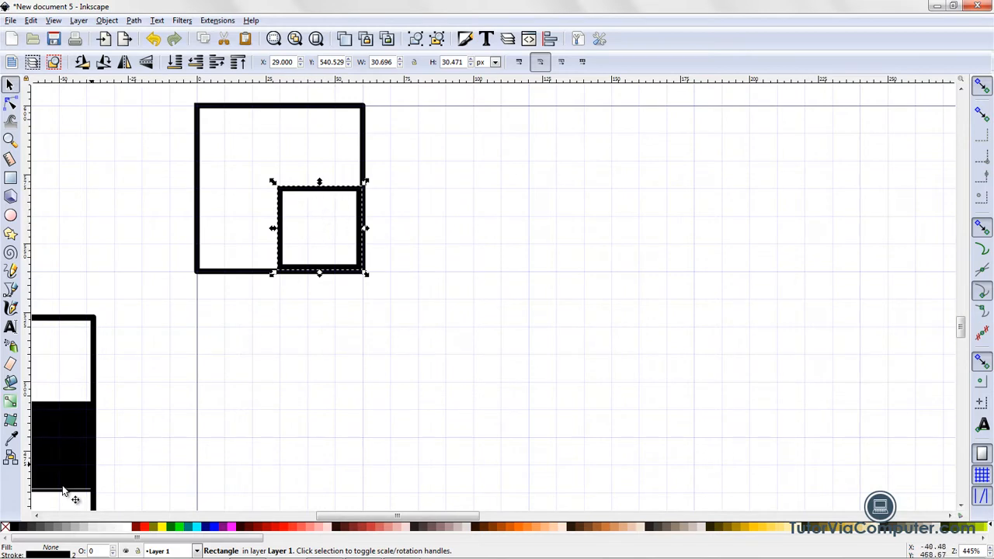
click(18, 530)
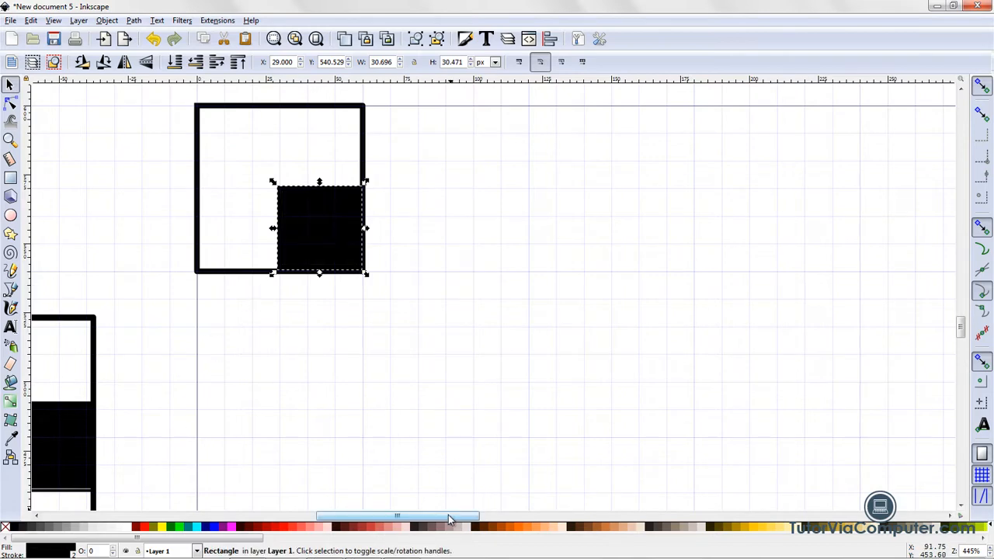
drag(449, 519, 447, 499)
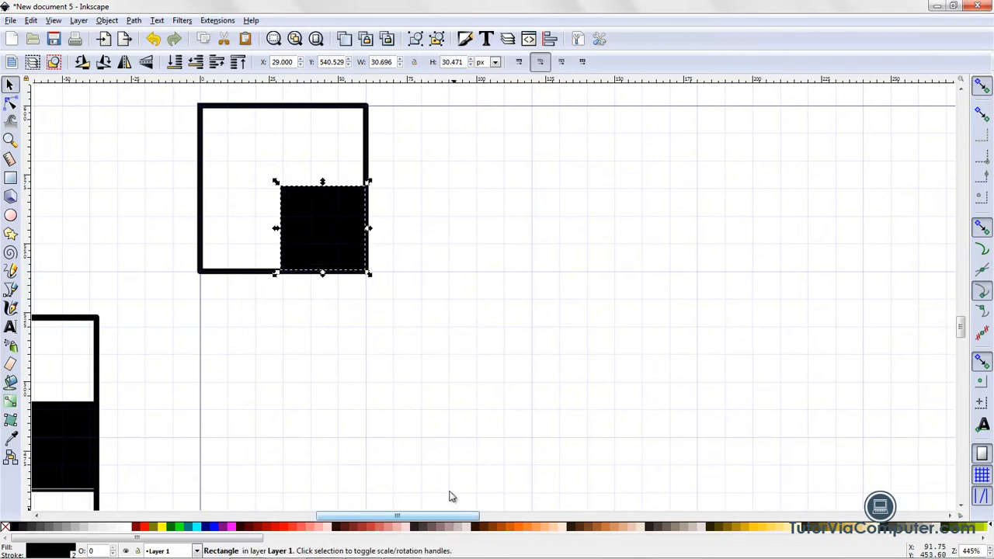
click(317, 39)
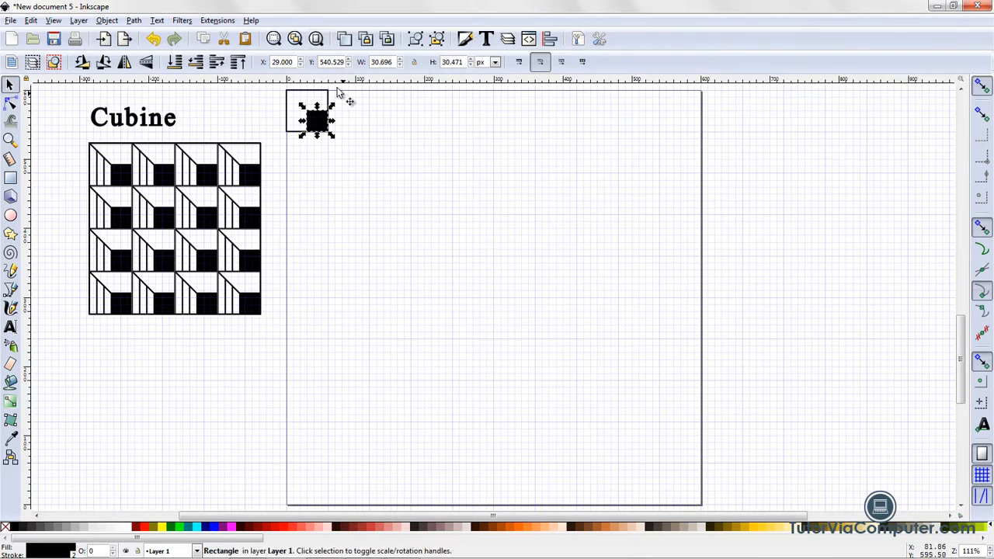
click(352, 237)
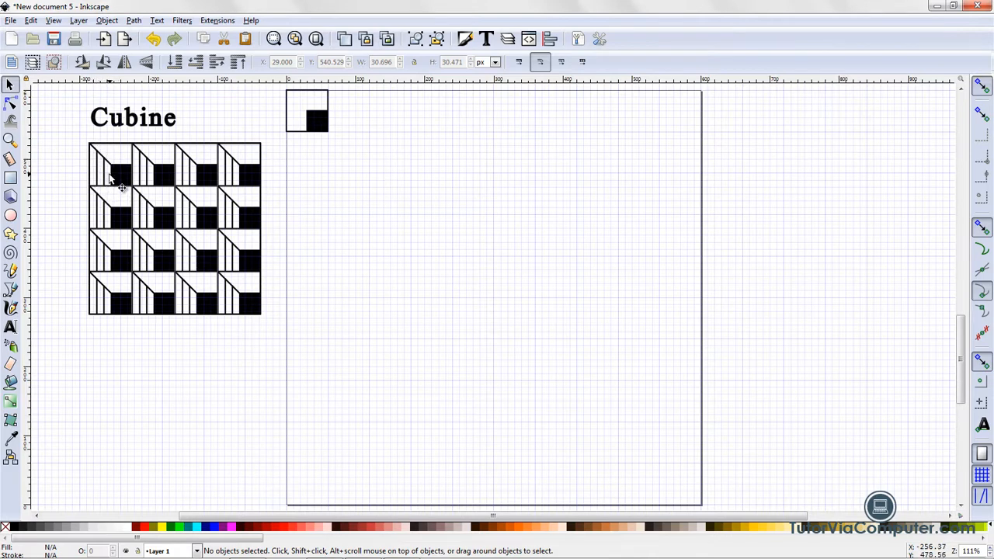
- Draw a straight diagonal line with the Bezier tool from the large square's upper-left corner to the black square's upper-left corner
click(10, 288)
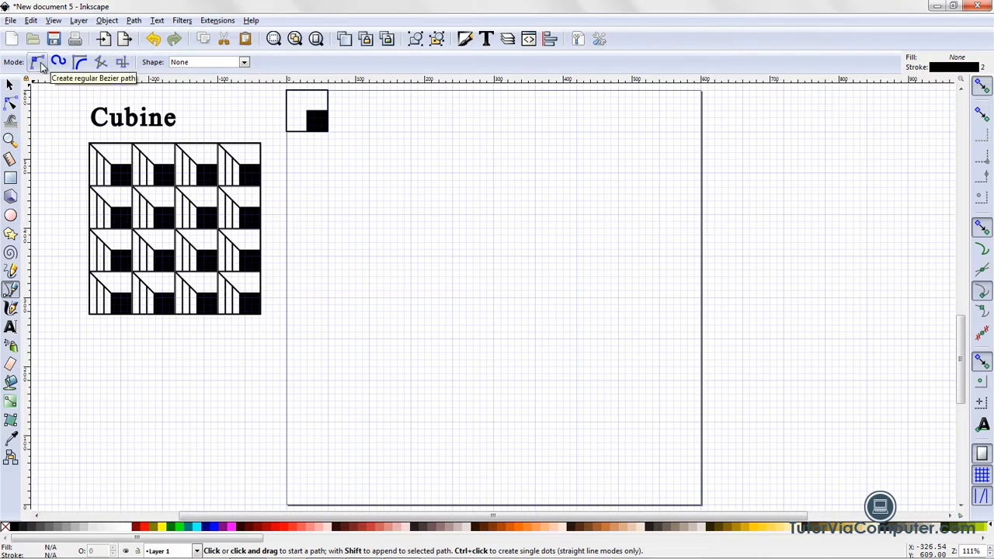
click(39, 66)
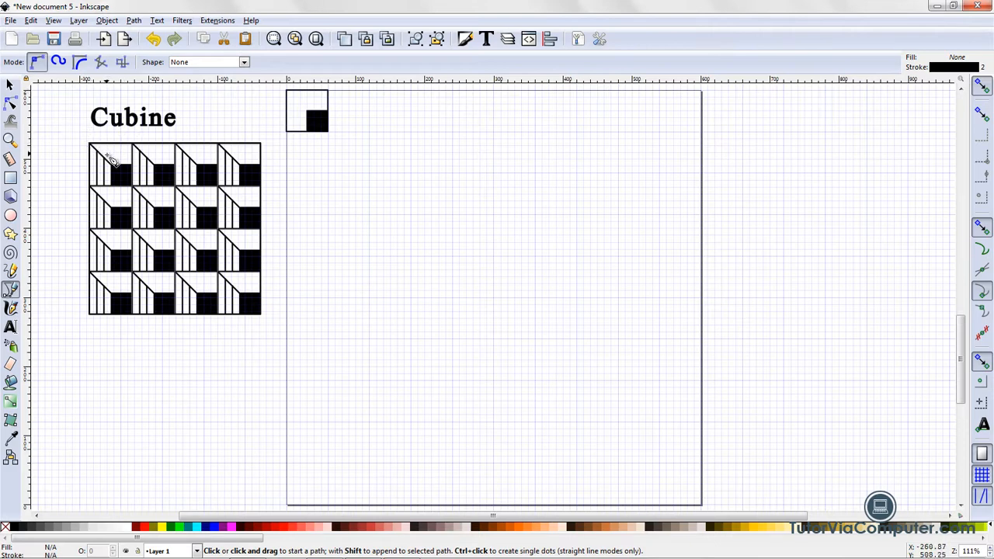
click(101, 64)
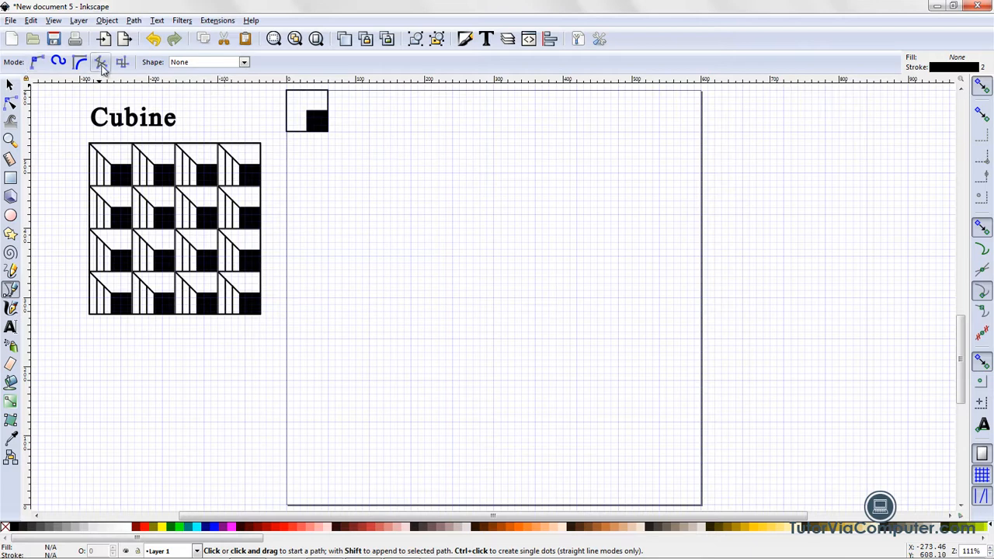
click(10, 139)
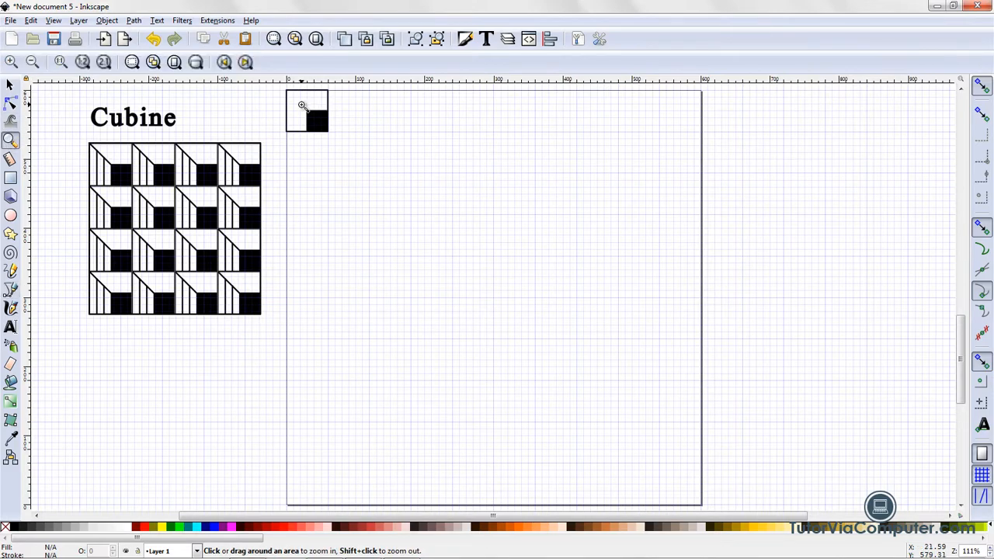
click(302, 105)
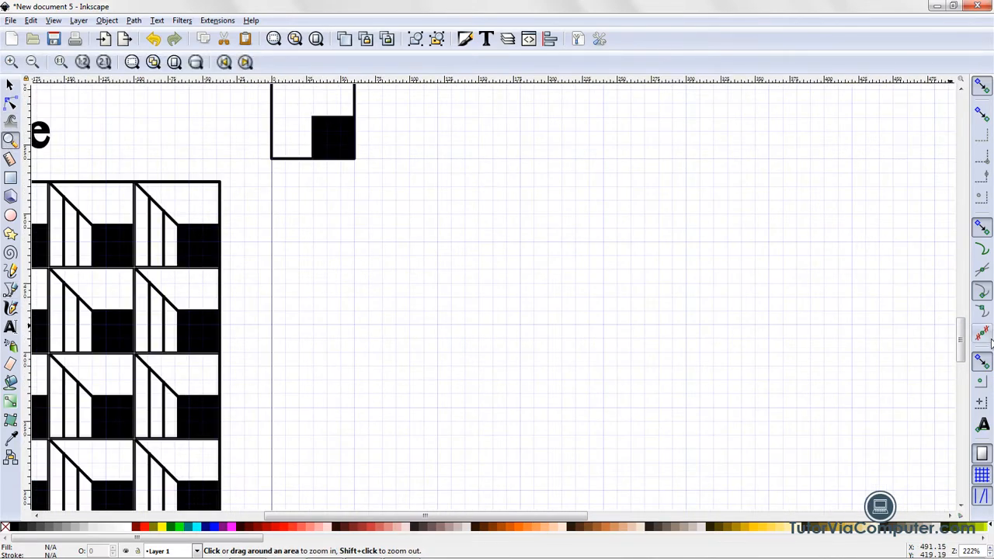
drag(962, 351, 964, 335)
click(340, 319)
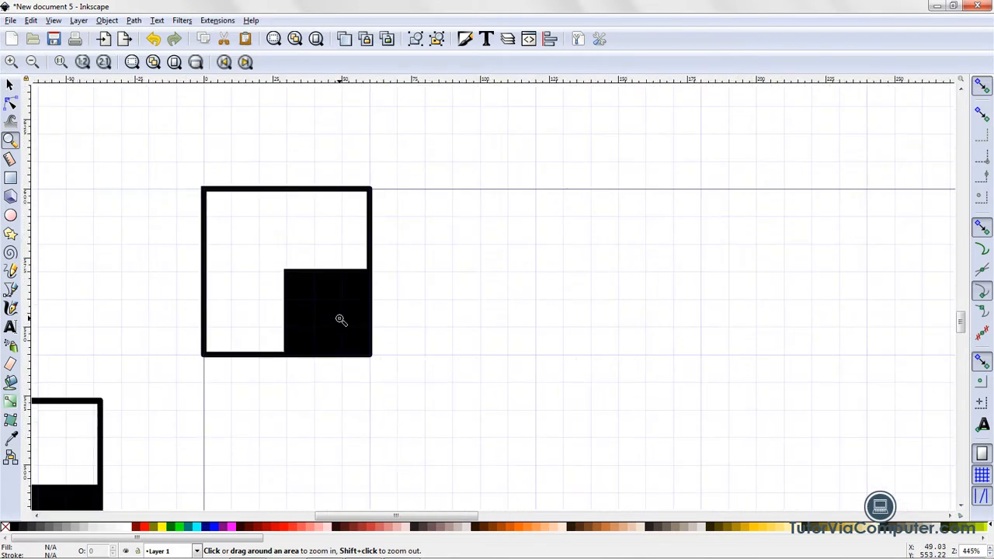
click(341, 320)
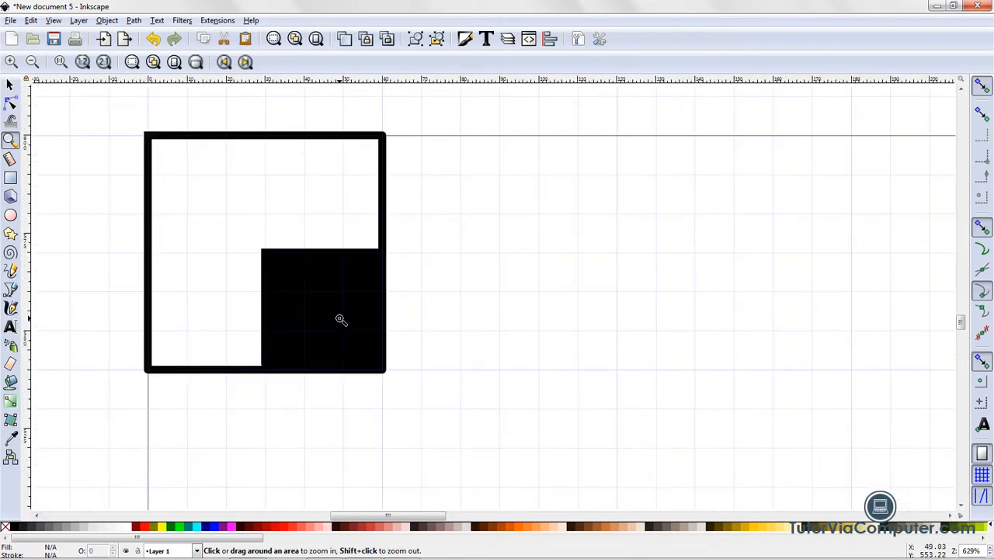
click(11, 290)
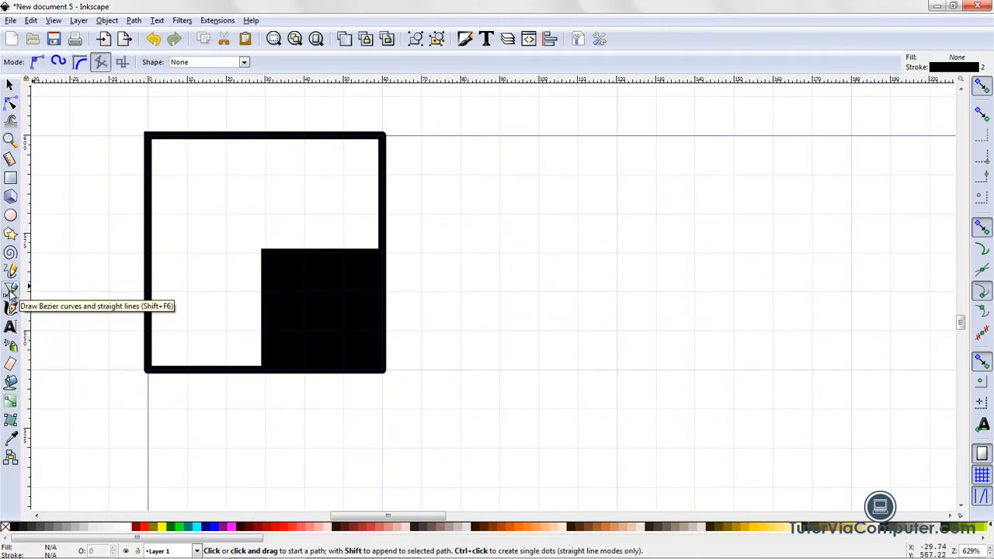
click(100, 66)
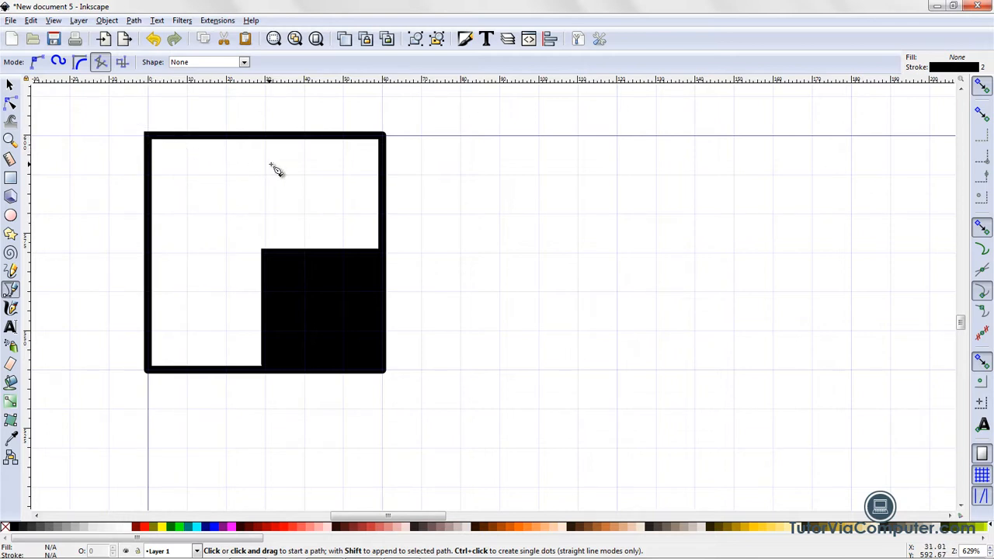
click(150, 138)
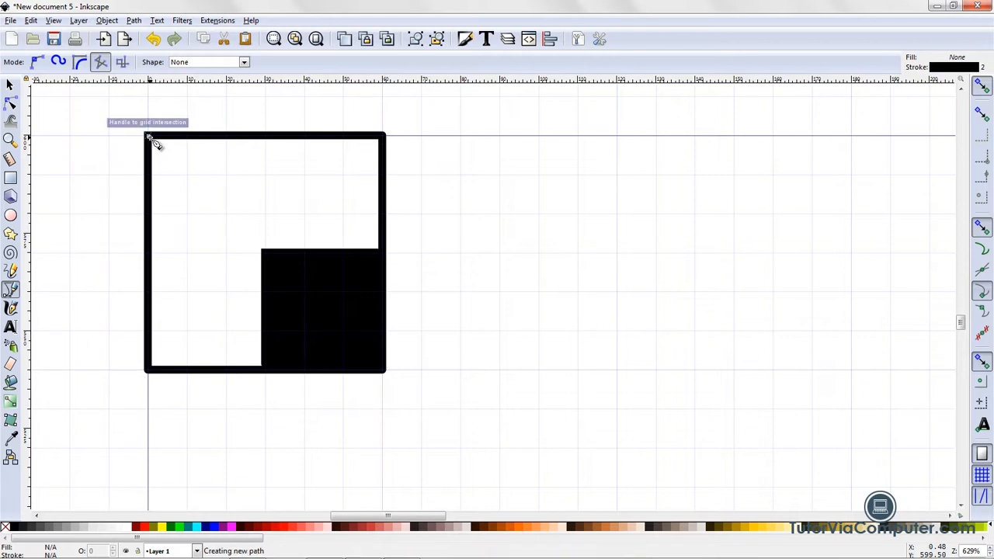
double_click(266, 253)
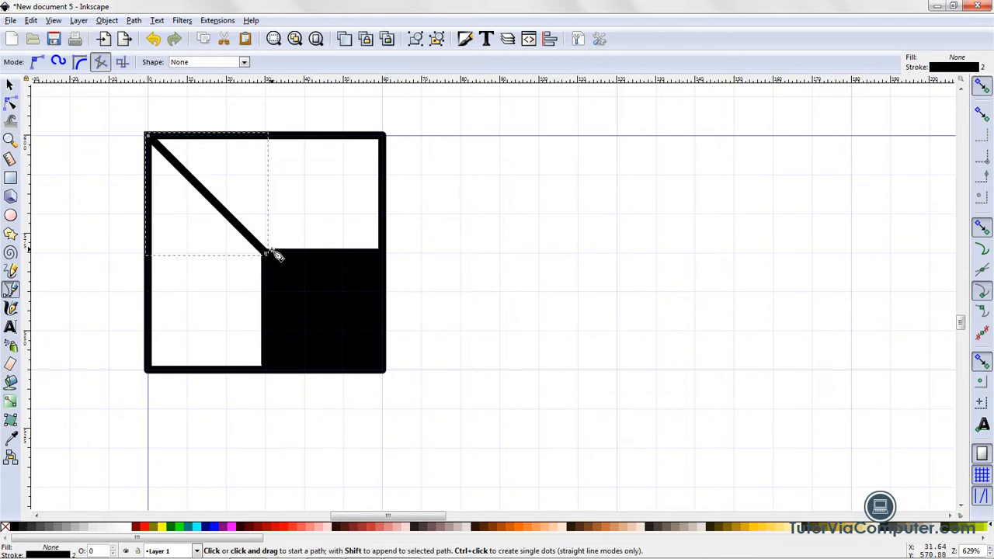
- Draw a vertical line restricted to right angles, from the large square's bottom edge at x 10 px up to the diagonal
click(122, 63)
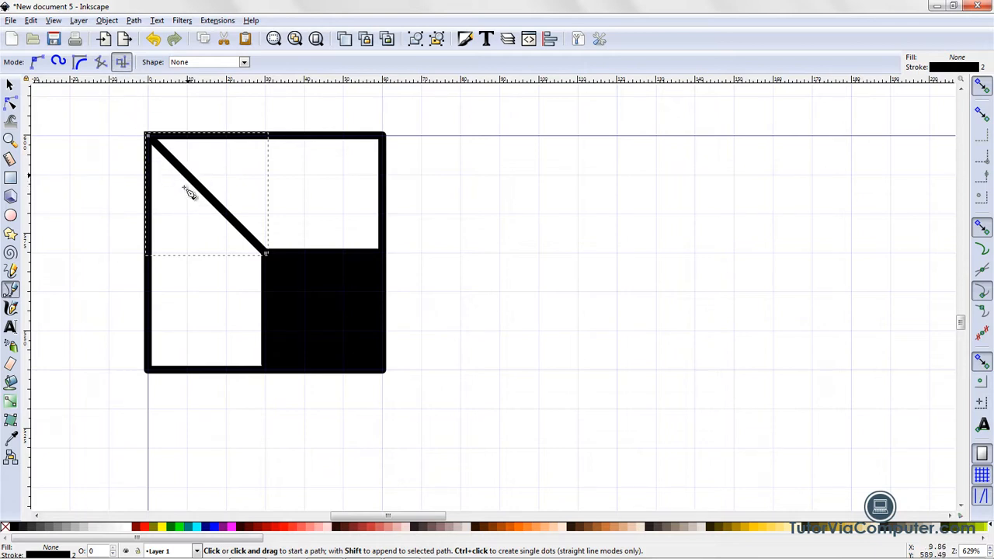
click(187, 370)
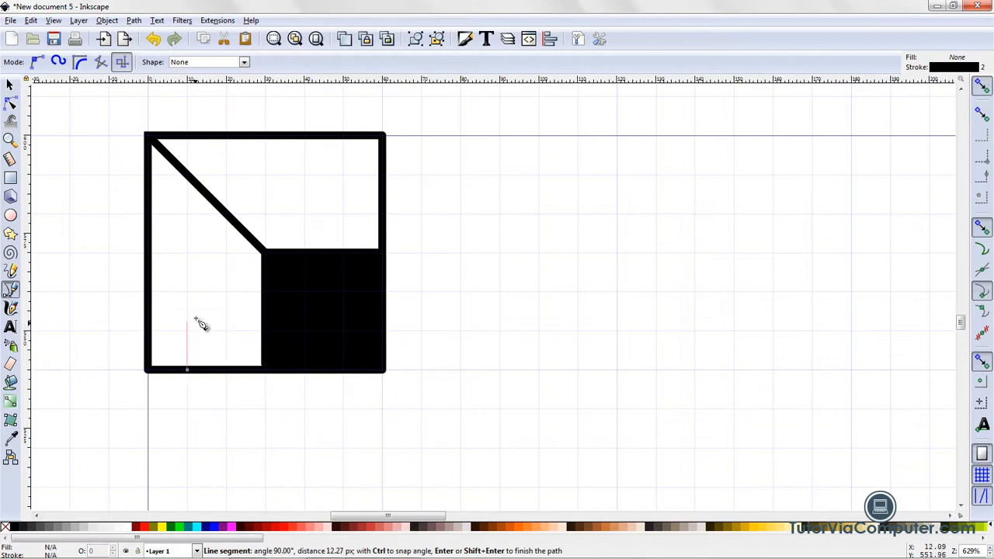
click(199, 177)
key(Return)
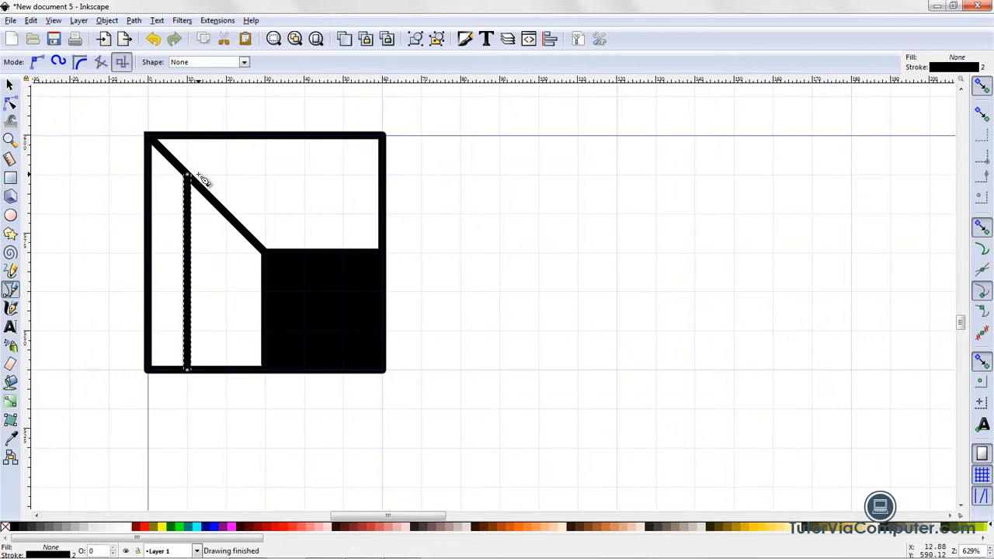
- Draw a second vertical line from the bottom edge at x 20 px up to the diagonal, leave it deselected, and fit the page in view
click(226, 369)
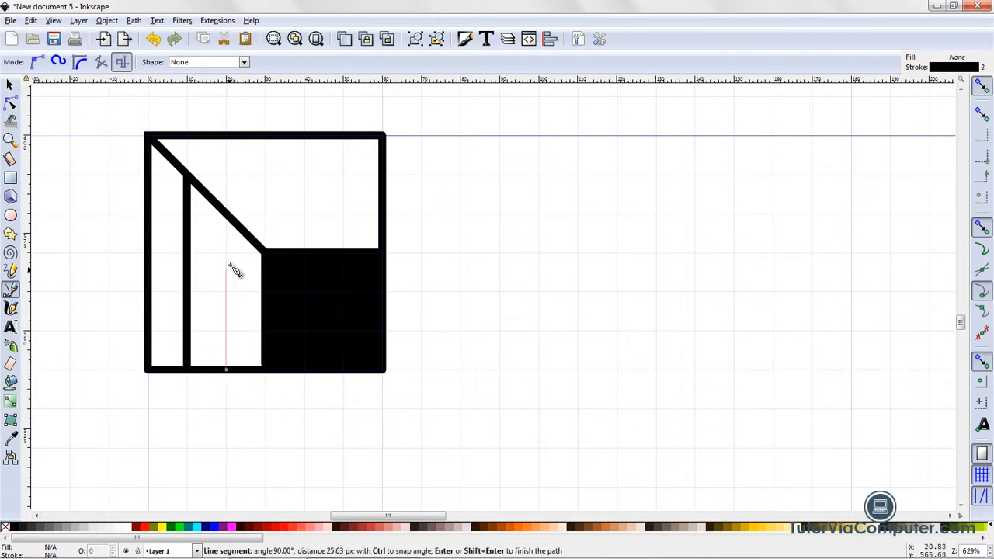
click(226, 211)
key(Return)
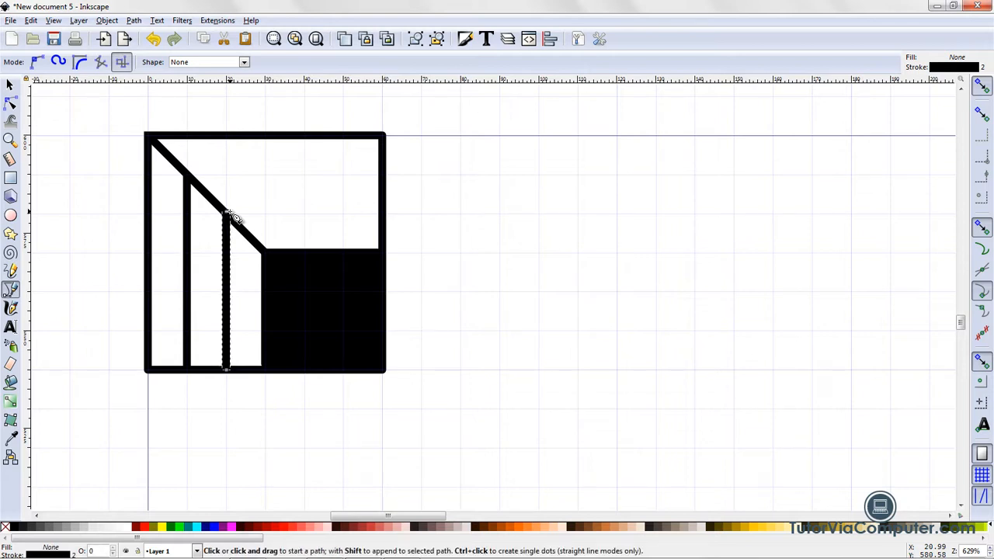
click(79, 160)
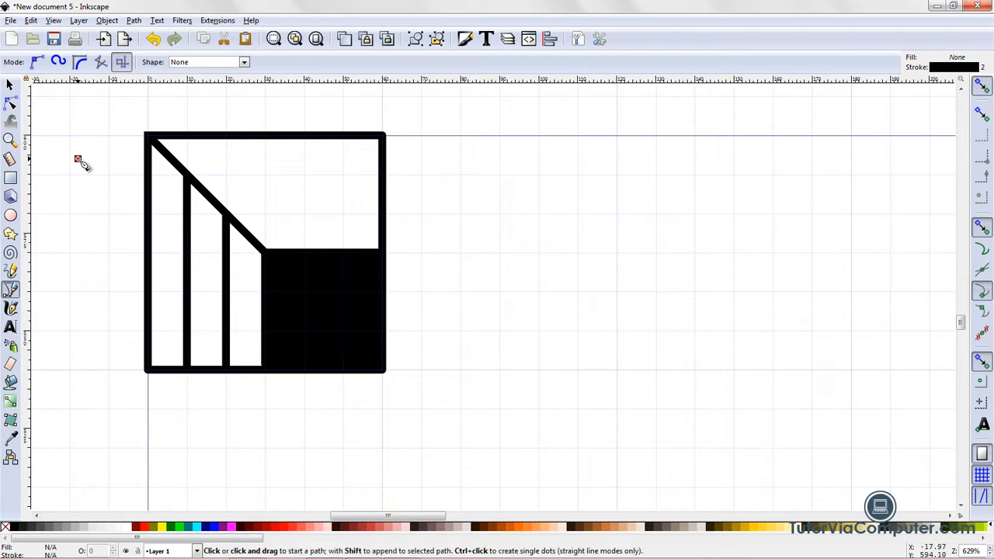
click(79, 160)
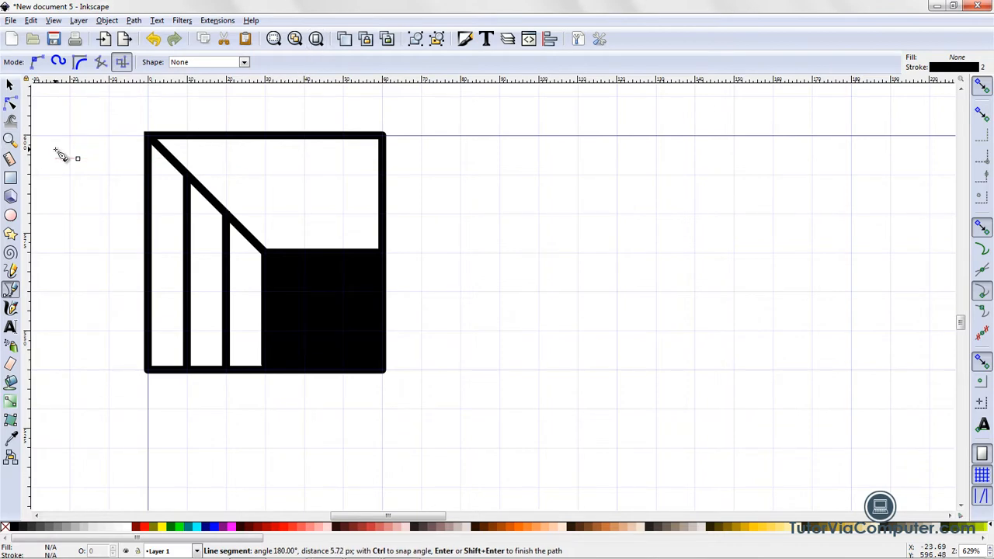
click(10, 85)
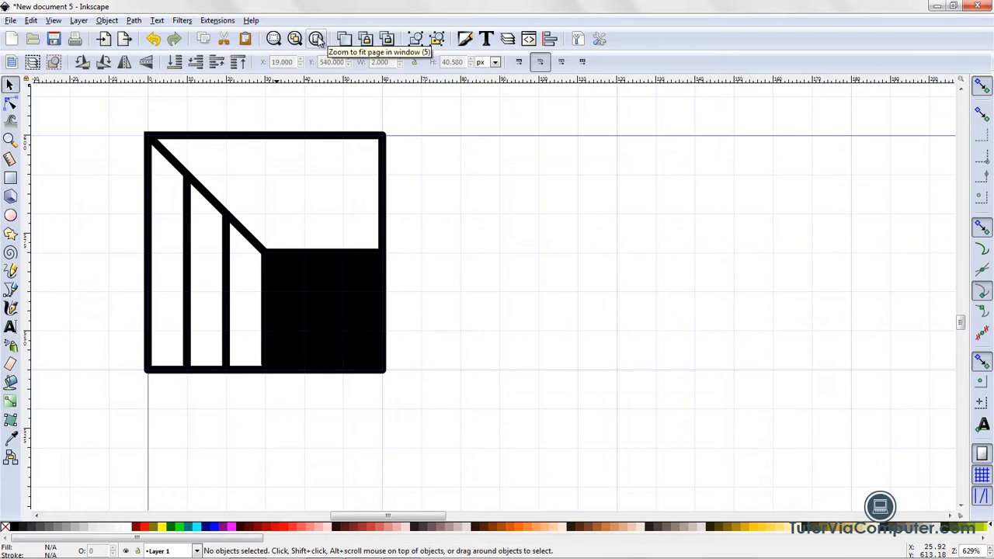
click(317, 39)
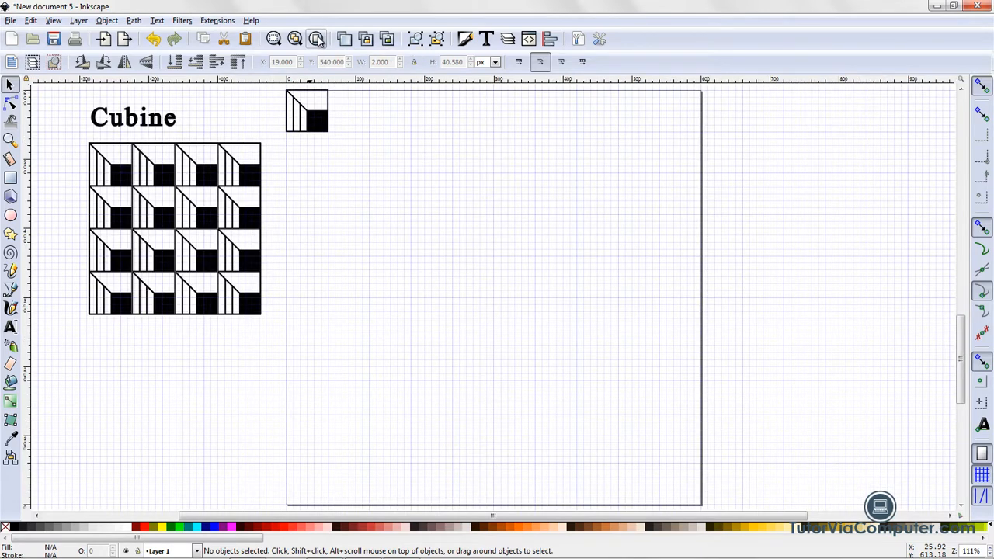
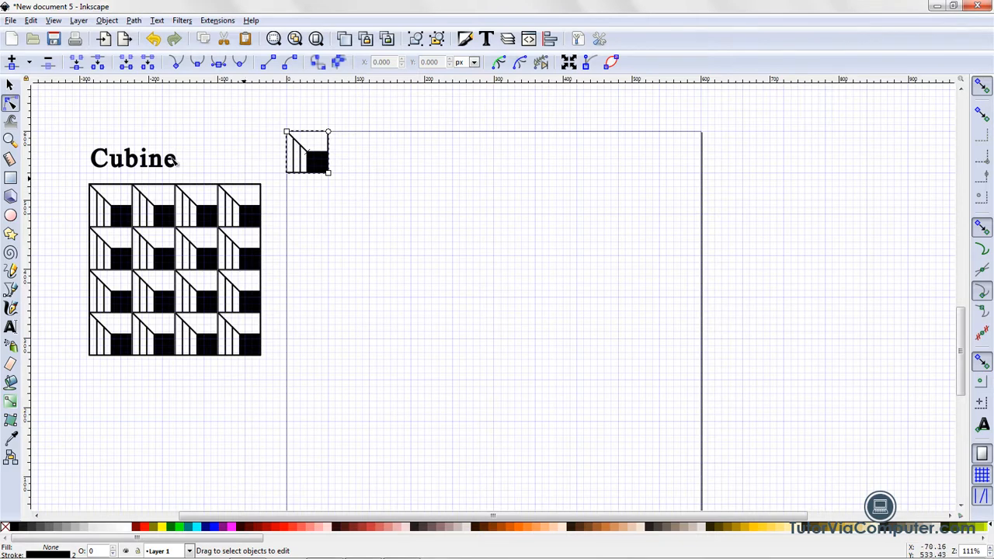
- Select all five objects of the Cubine tile at the page's upper-left corner and group them
click(197, 122)
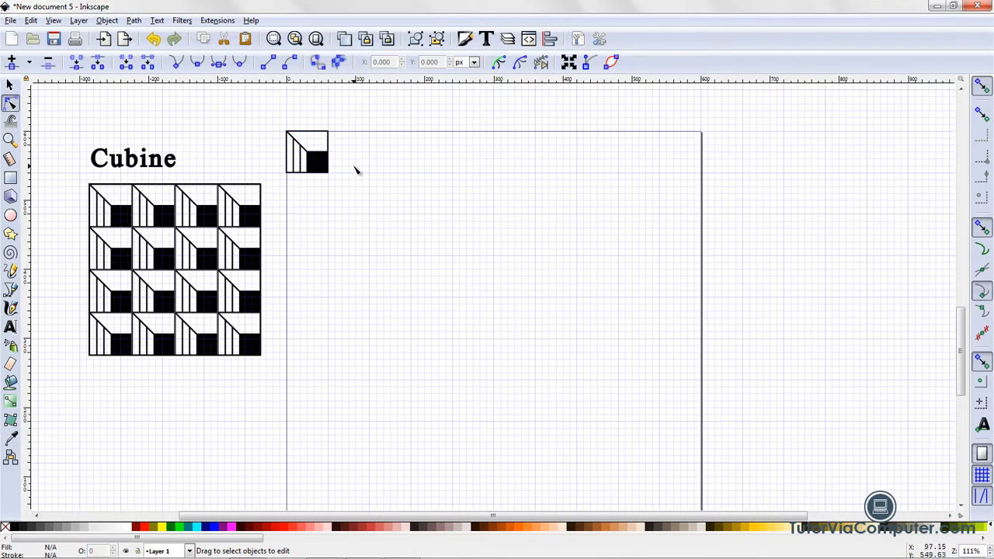
click(11, 86)
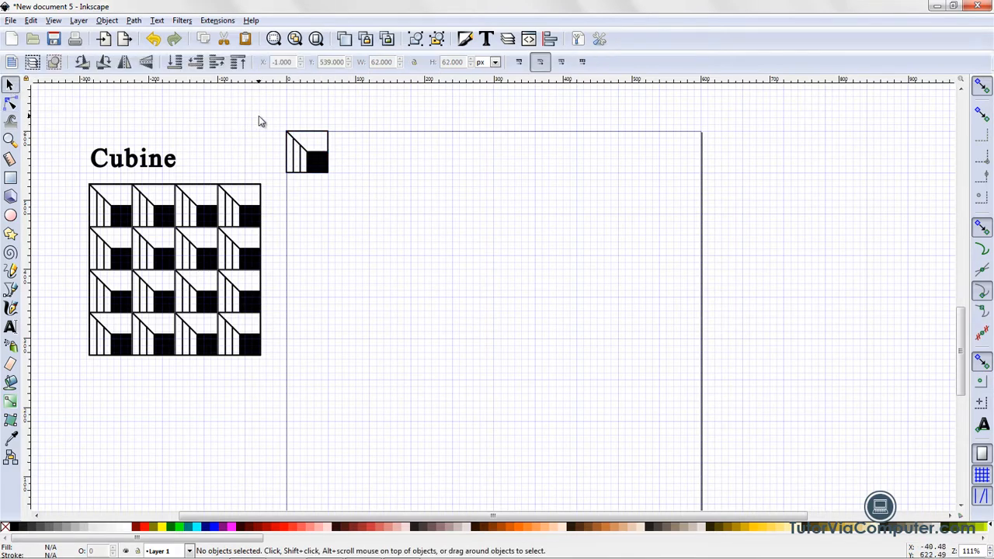
drag(257, 110, 365, 191)
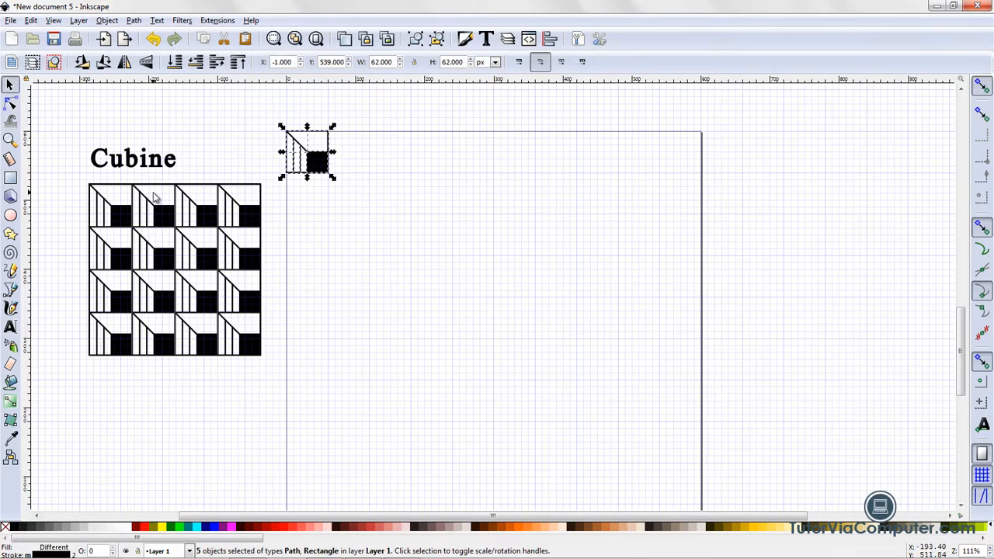
click(107, 21)
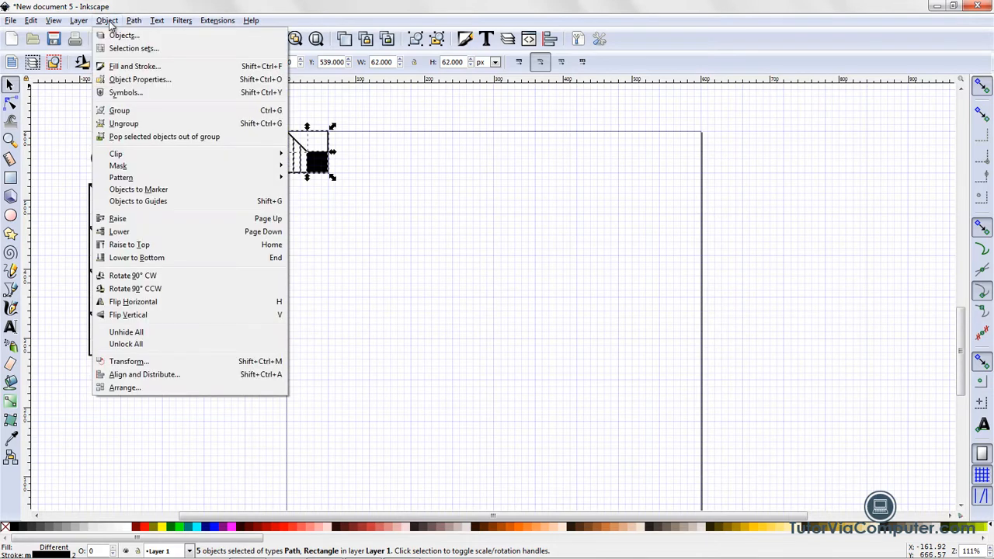
click(121, 111)
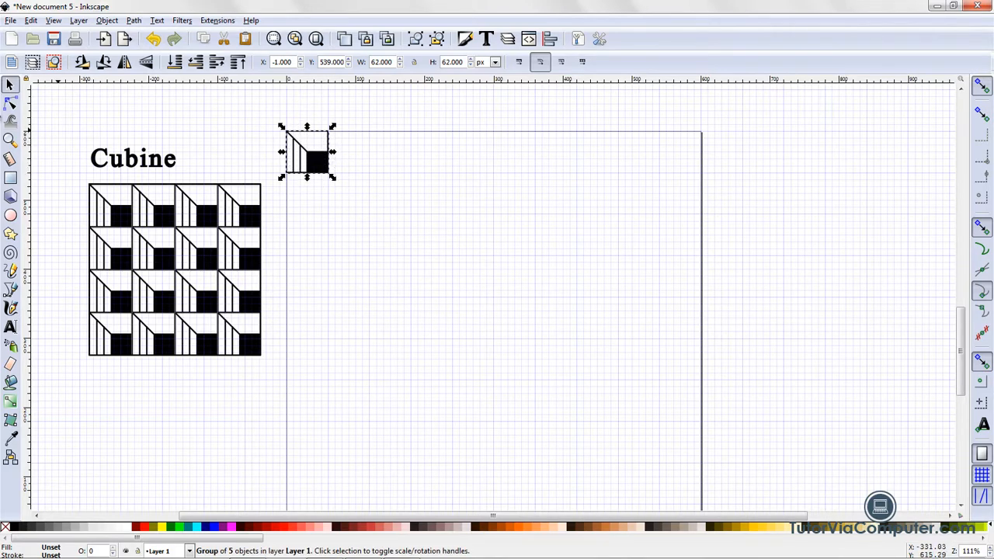
- Create tiled clones of the grouped tile with default settings, P1 simple translation, and 10 rows by 10 columns
click(31, 21)
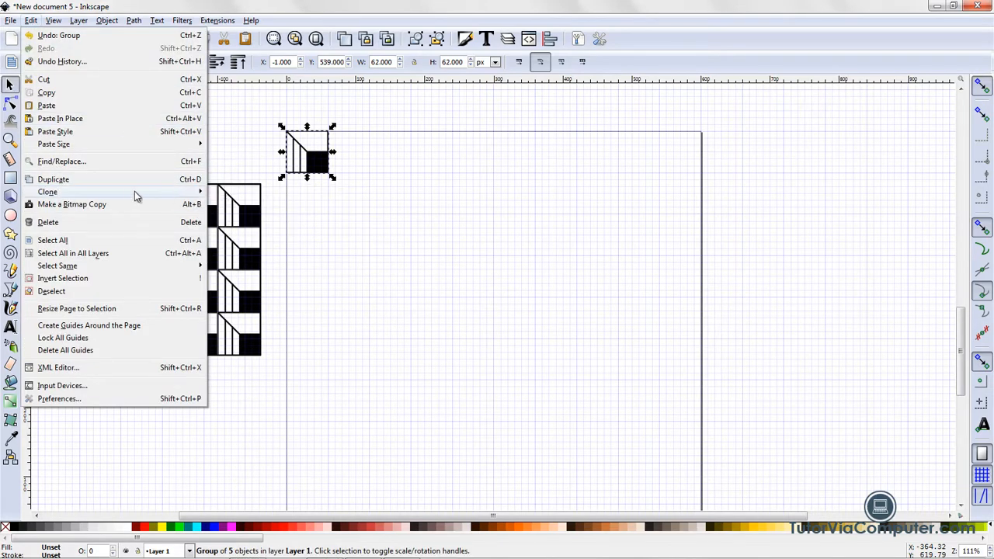
mouse_move(129, 192)
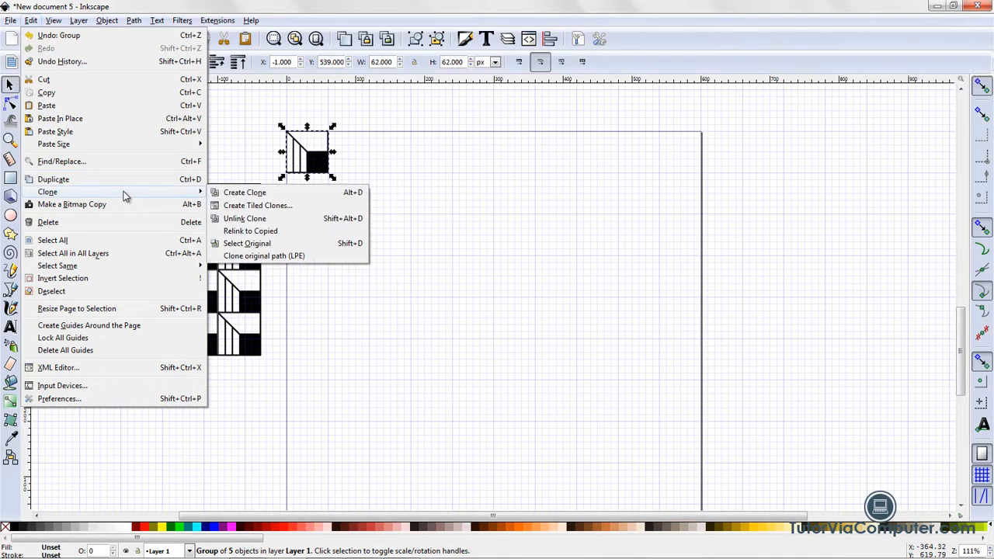
click(241, 206)
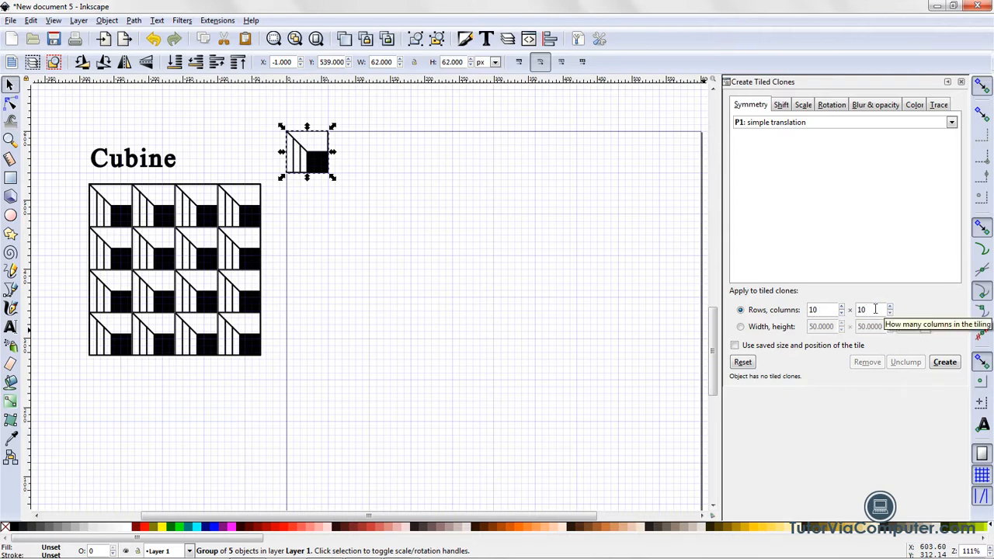
click(743, 365)
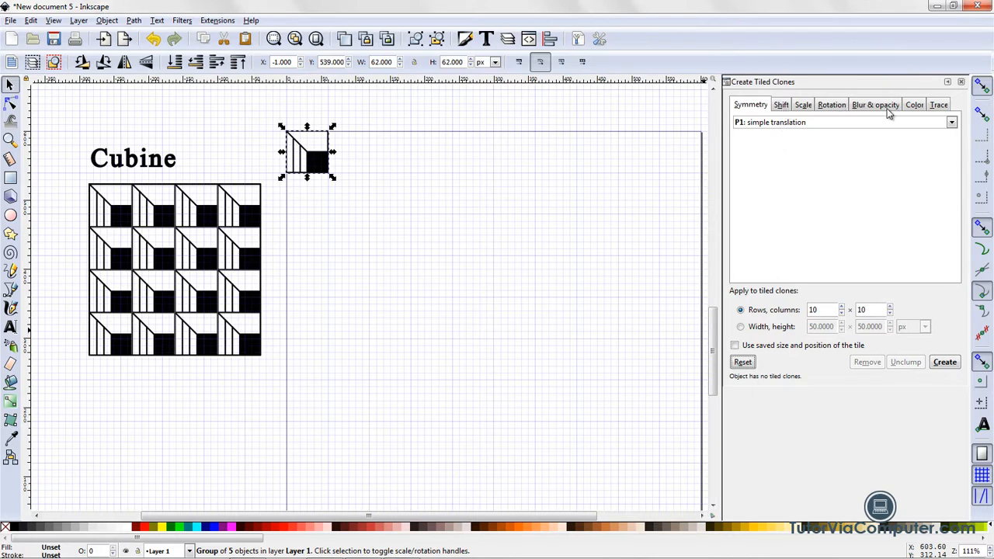
click(745, 364)
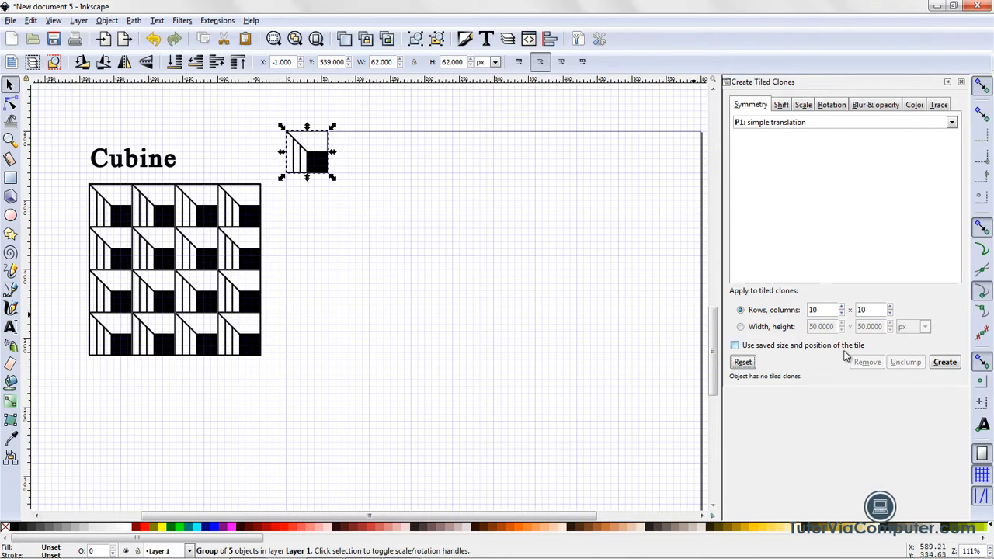
click(946, 362)
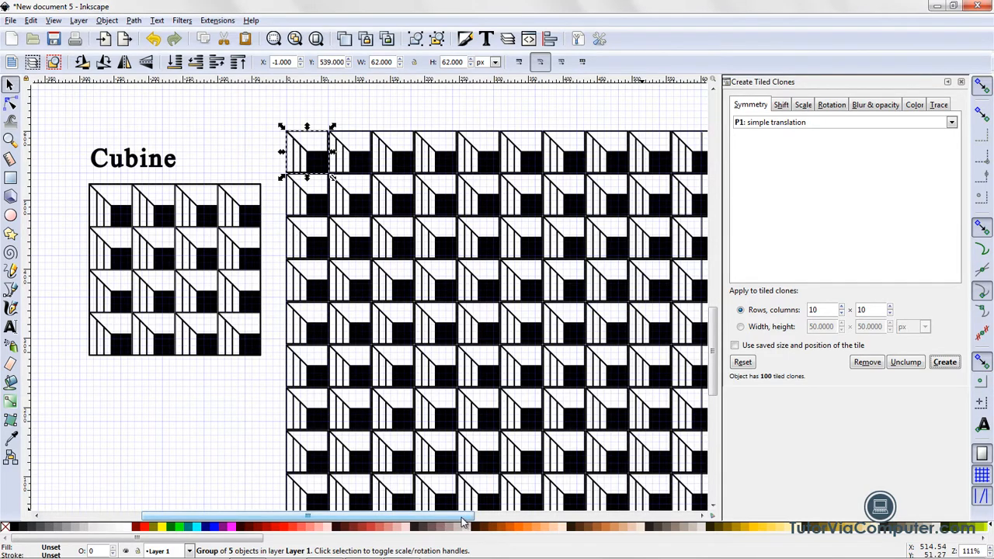
- Remove the tiled clones and create them again with the same 10 by 10 simple translation settings
drag(463, 517, 514, 526)
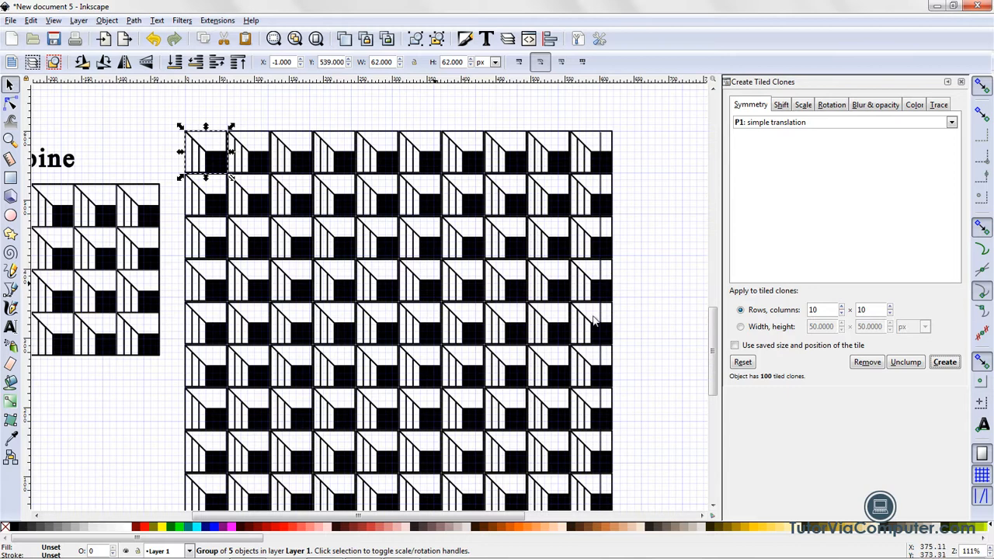
click(869, 363)
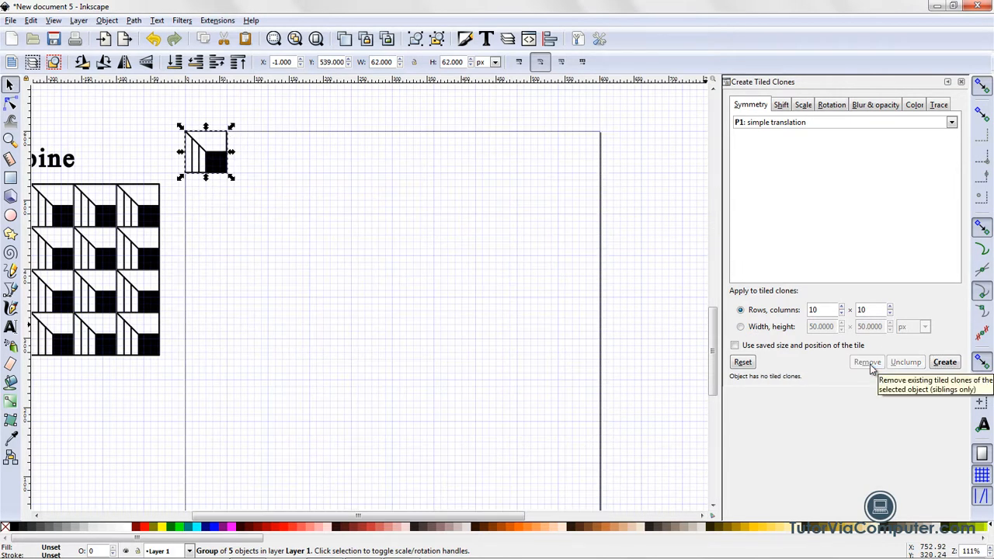
click(946, 363)
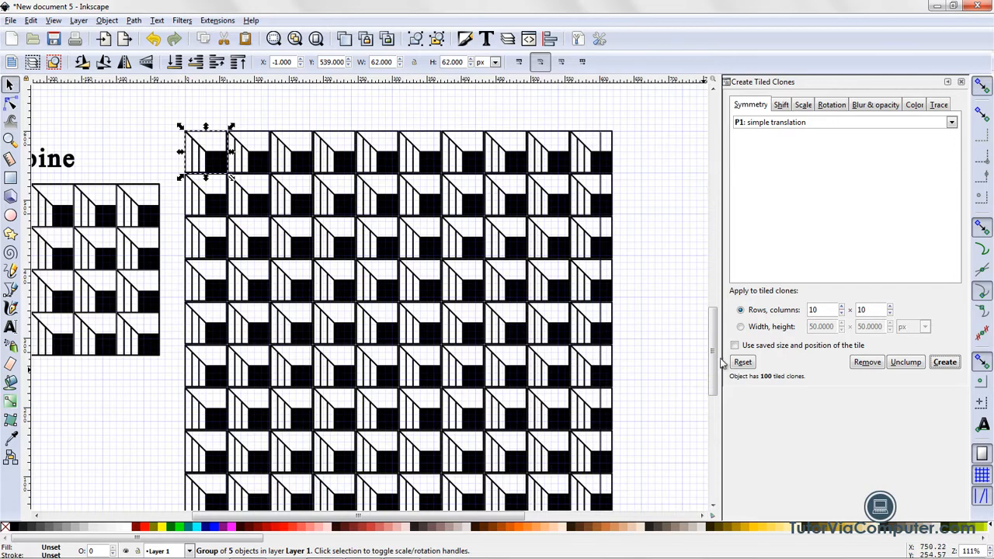
- Move the original grouped tile off the clone grid into the blank area above the Cubine heading, at about X -161, Y 589 px
drag(713, 362, 683, 205)
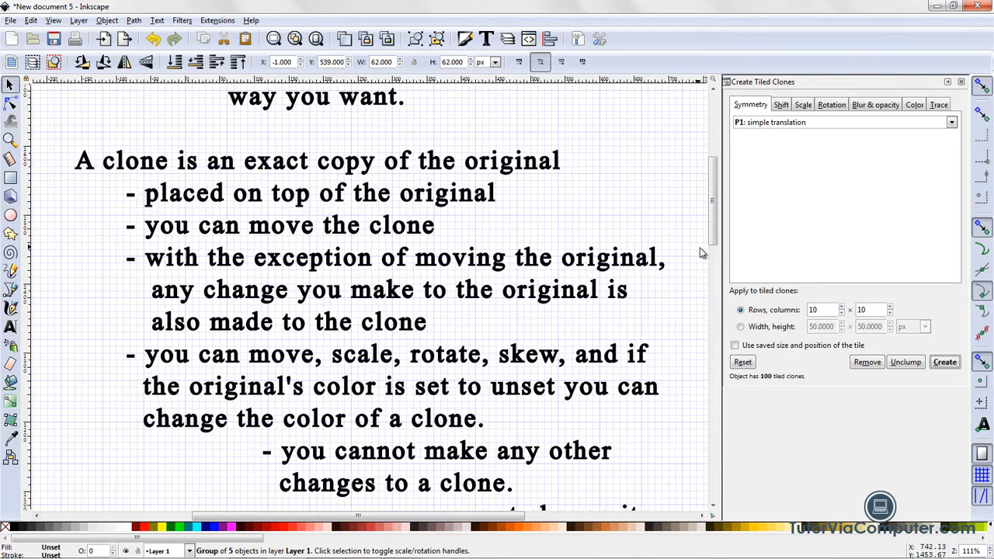
drag(712, 233, 730, 387)
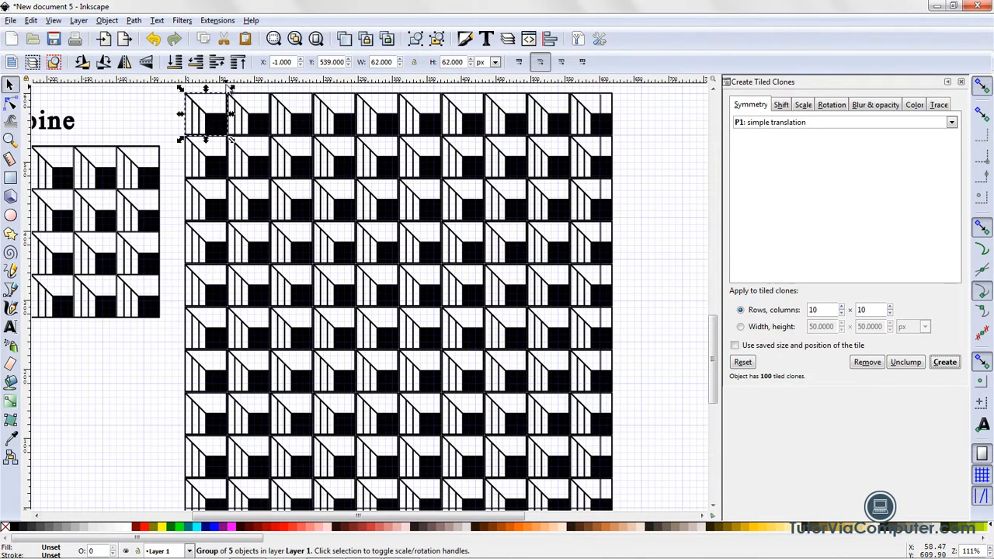
click(240, 63)
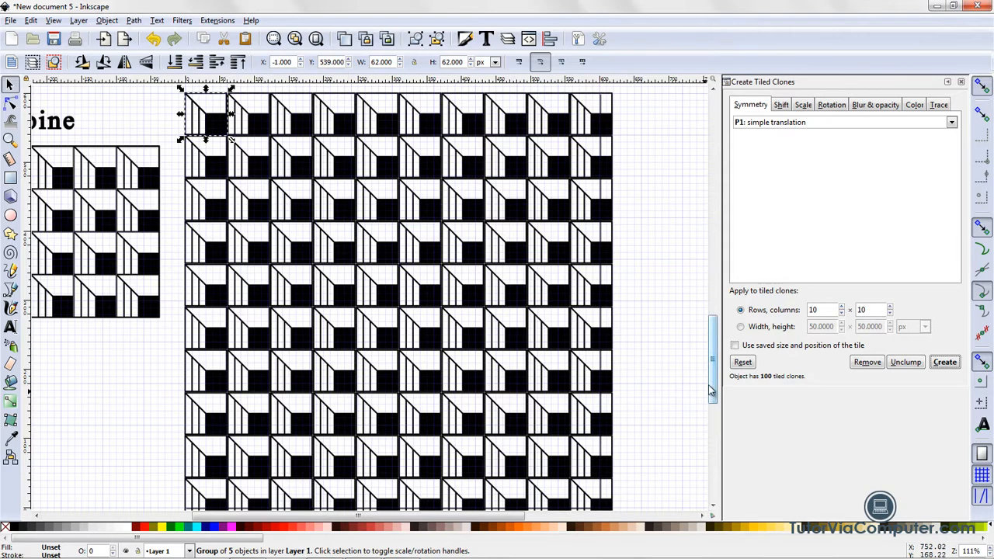
drag(712, 399, 712, 365)
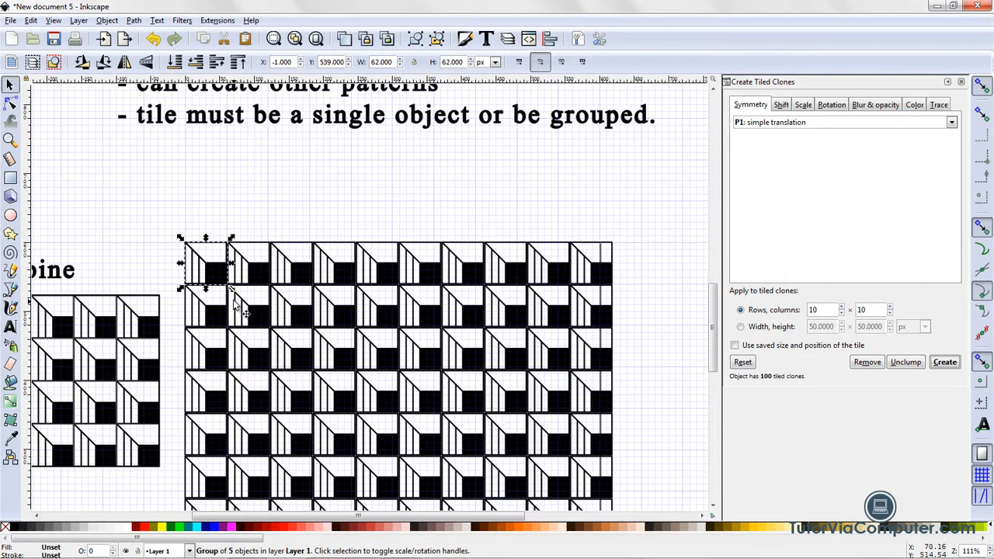
mouse_move(218, 280)
mouse_down()
mouse_move(137, 242)
mouse_move(105, 244)
mouse_up()
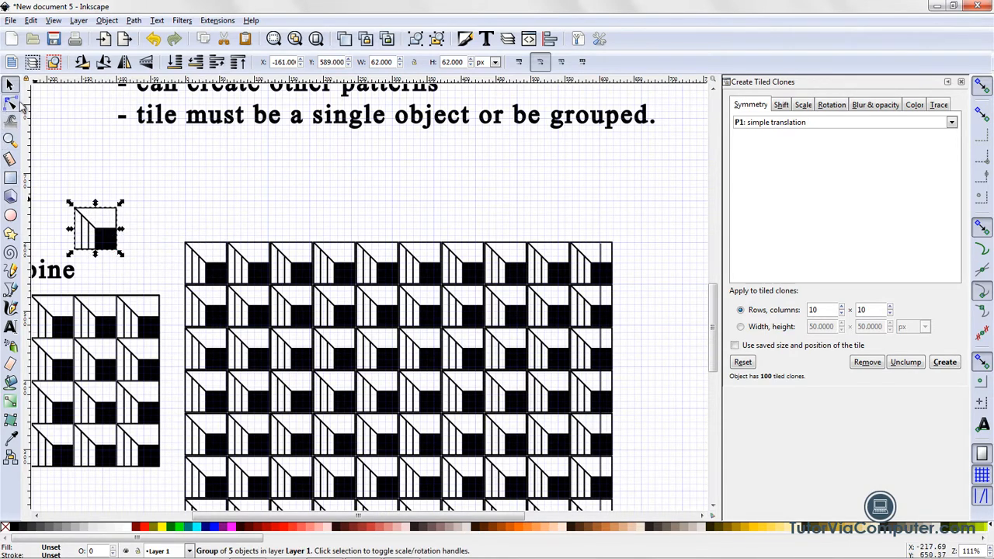
- Check the original tile and the upper-left clone with the Node tool, and clear the selection
click(11, 105)
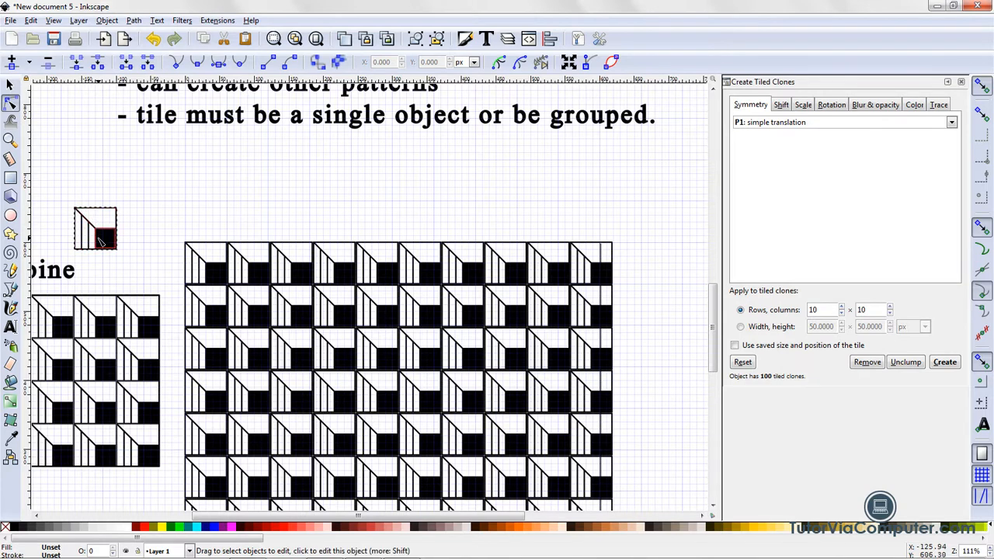
click(200, 265)
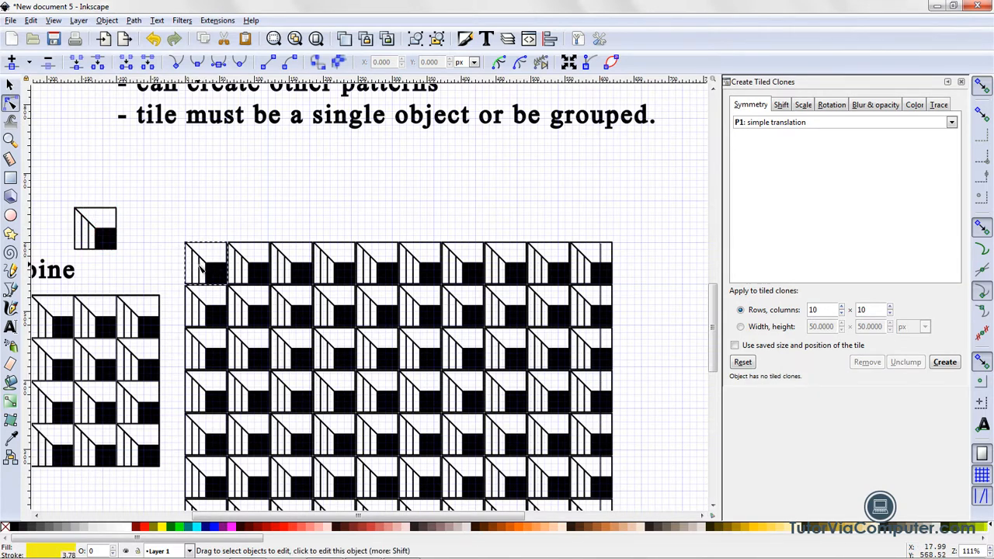
key(Escape)
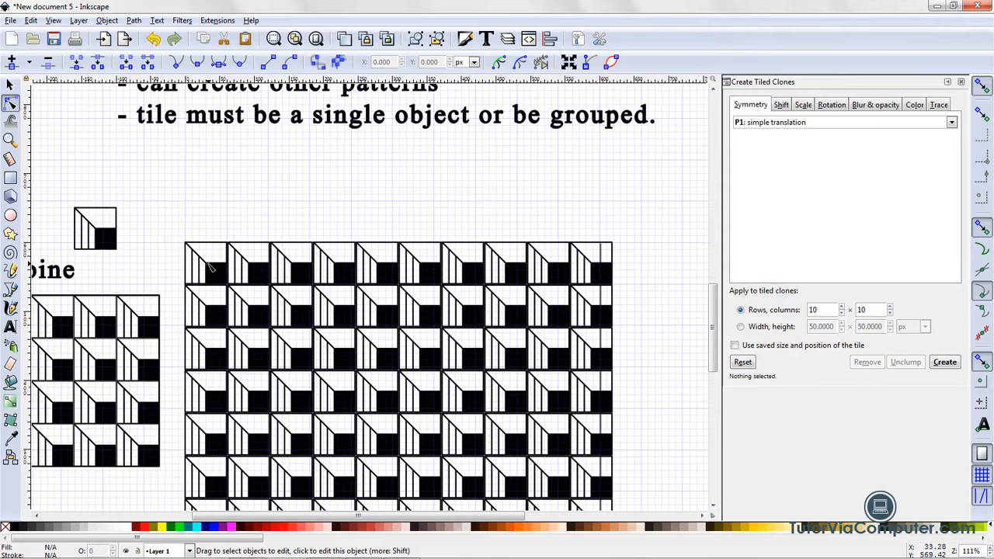
click(742, 362)
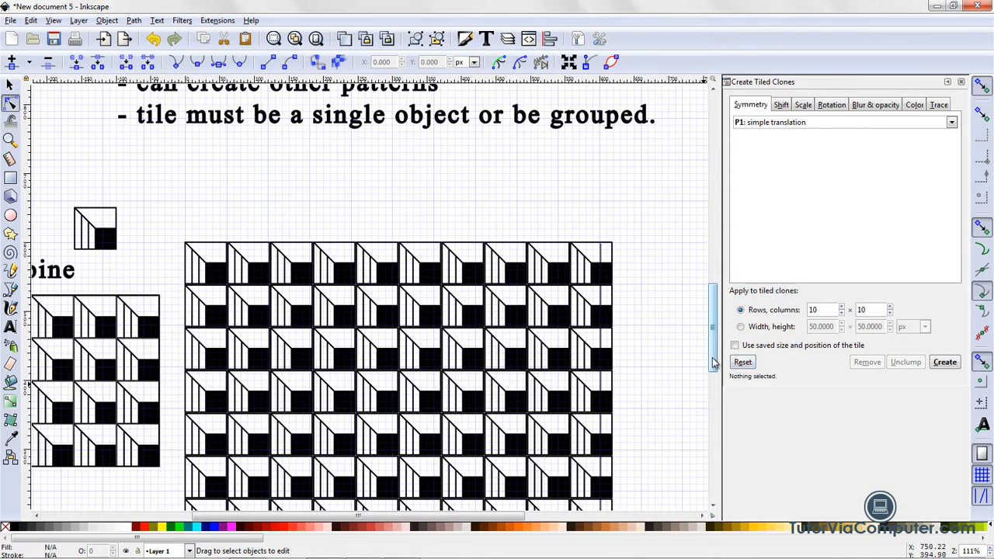
- Move the Cubine sample pattern down beside the clone grid, to about X -278, Y 30 px
scroll(713, 363, down, 5)
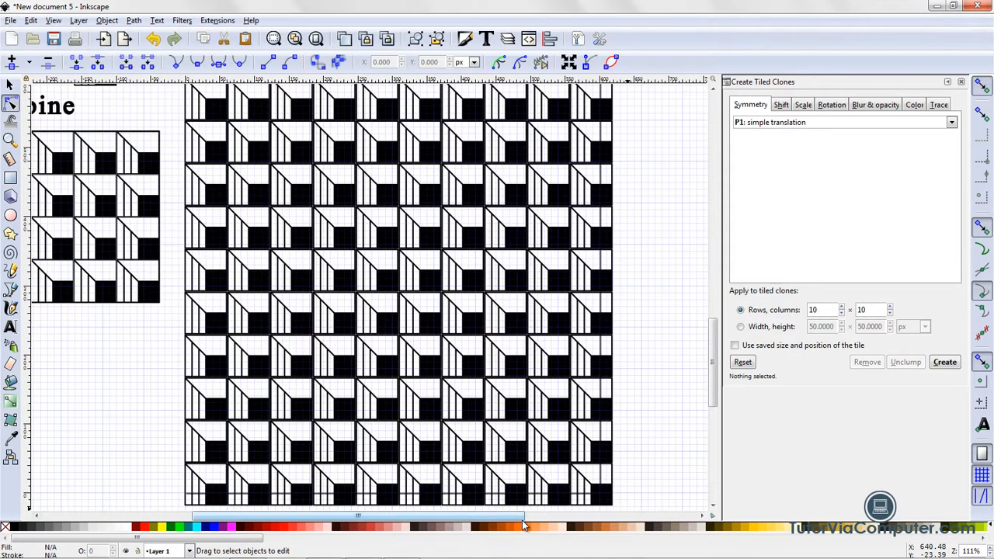
drag(519, 521, 474, 522)
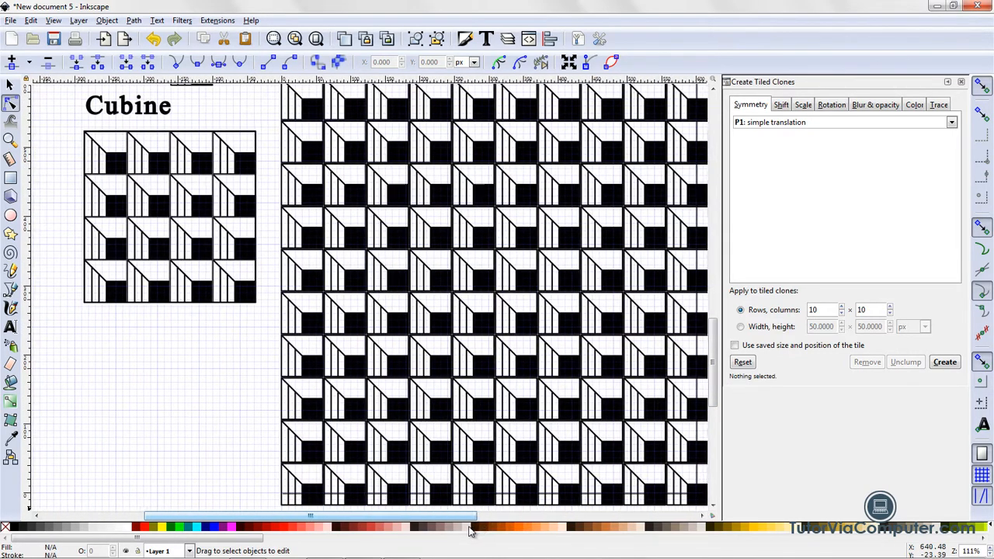
scroll(713, 393, up, 2)
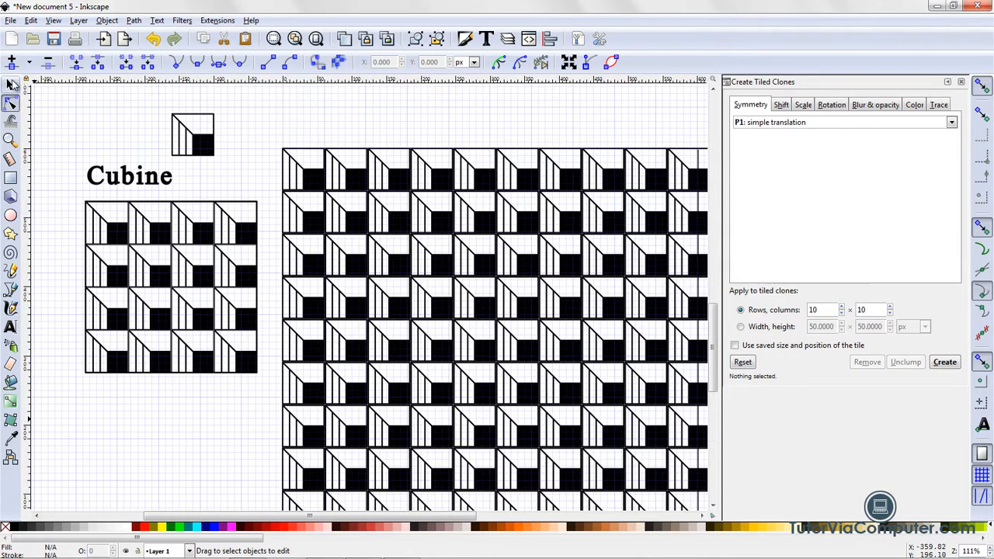
click(12, 85)
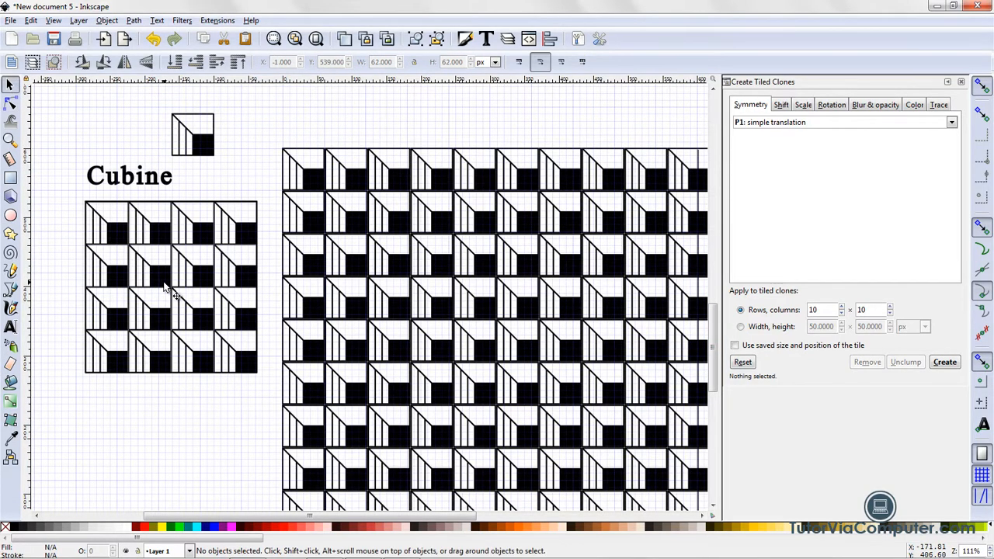
drag(164, 287, 168, 430)
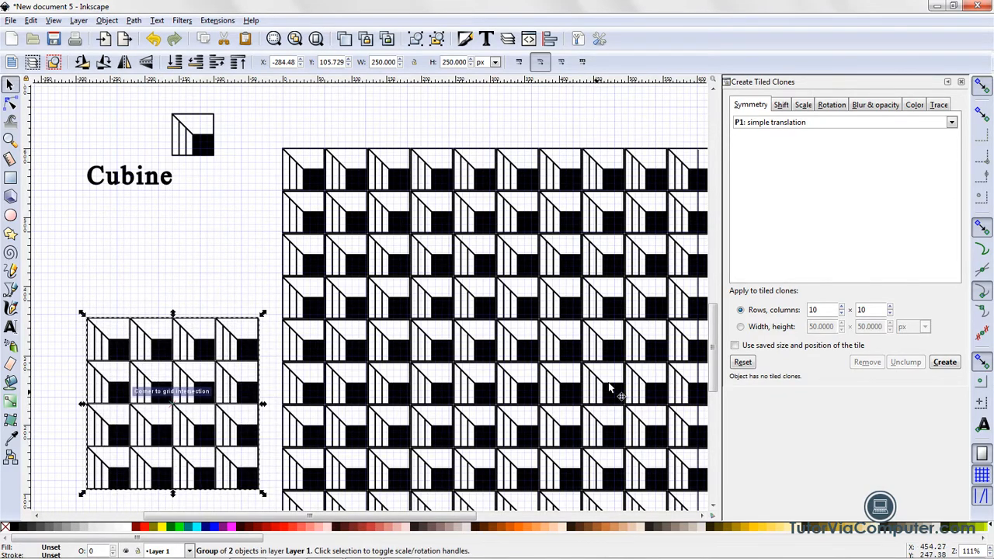
drag(713, 379, 719, 404)
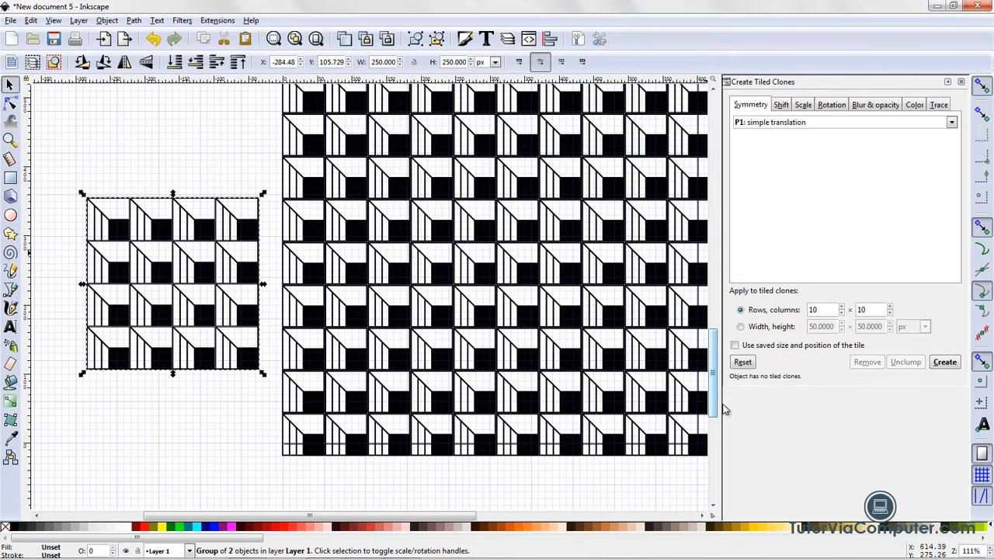
drag(217, 378, 209, 413)
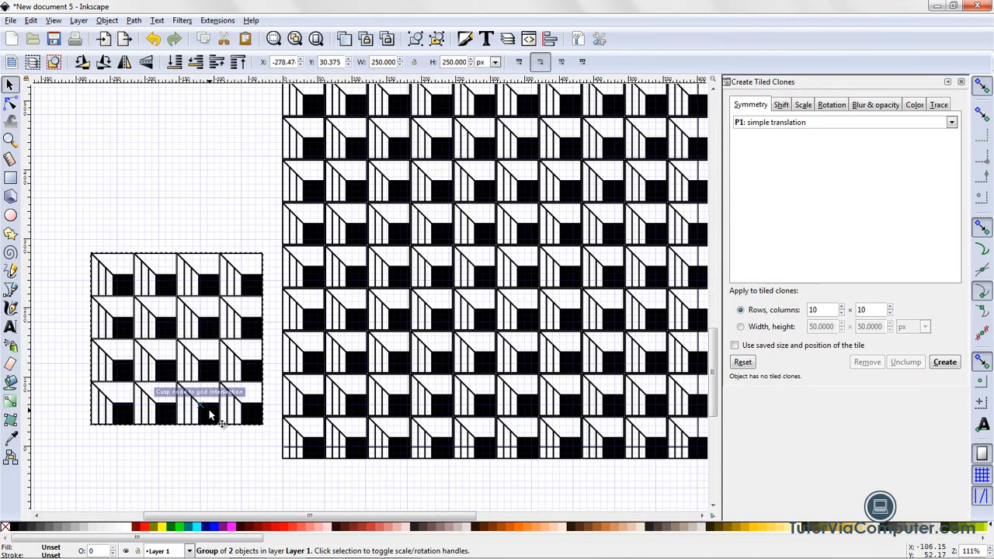
drag(713, 392, 707, 388)
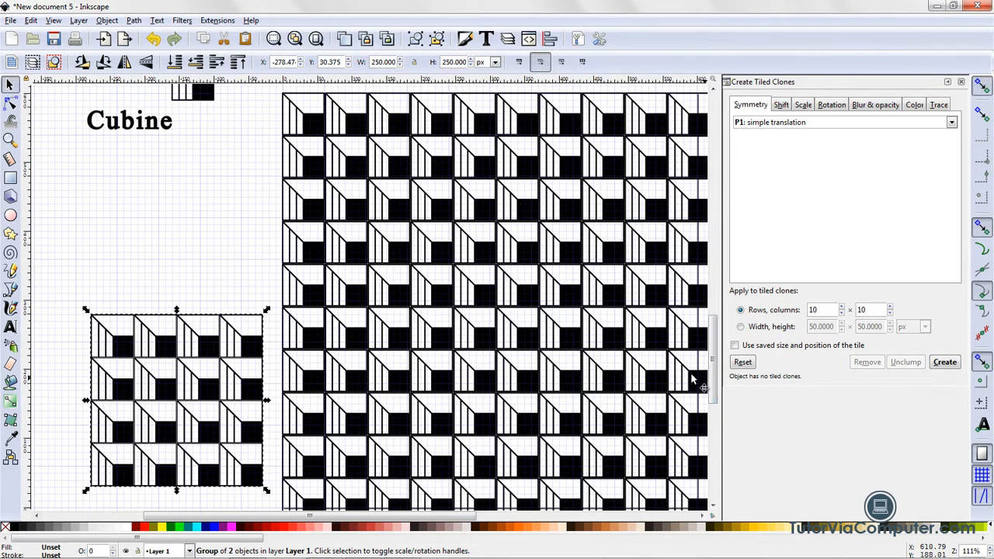
- Move the Cubine heading down to just above its sample pattern, and reposition the original tile at about X -240, Y 537 px
drag(153, 129, 166, 306)
drag(714, 375, 713, 354)
mouse_move(208, 212)
mouse_down()
mouse_move(160, 255)
mouse_move(153, 246)
mouse_up()
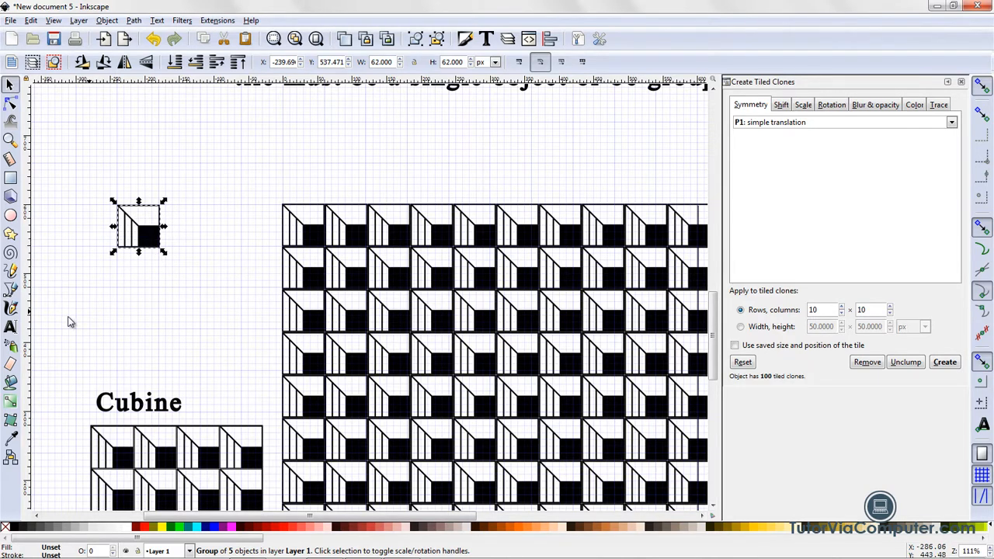
- Add the text "Original Clone" below the original tile in Times New Roman at 28 pt
click(11, 327)
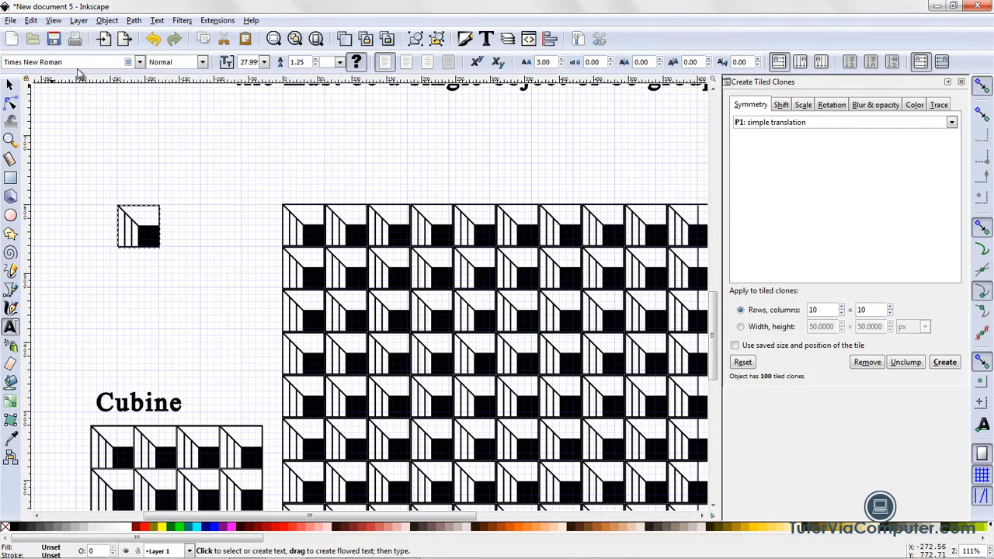
click(139, 63)
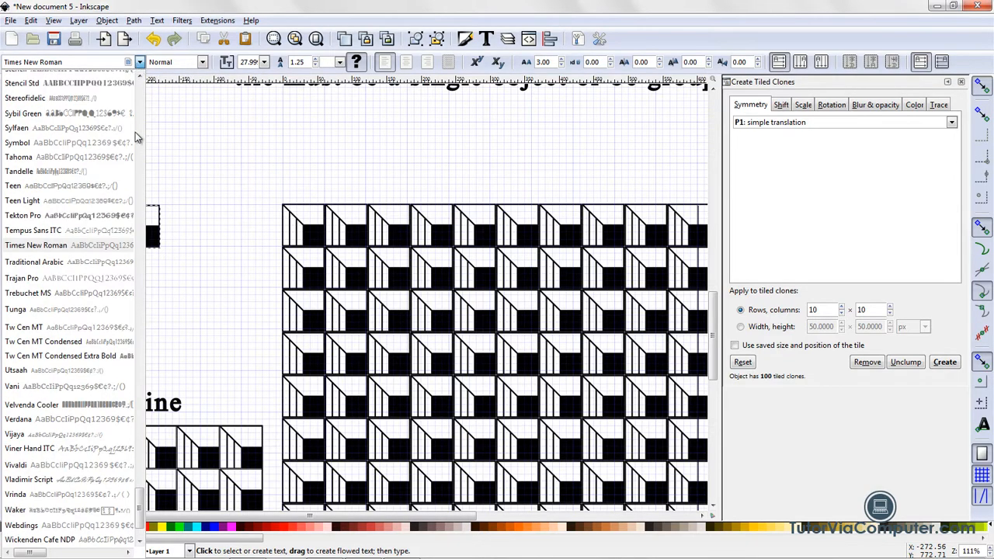
click(140, 63)
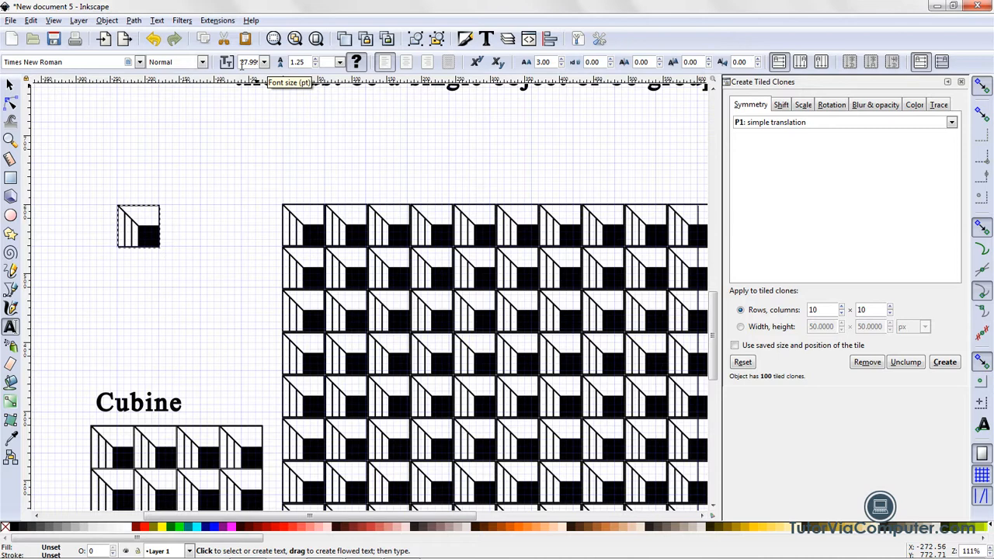
click(264, 62)
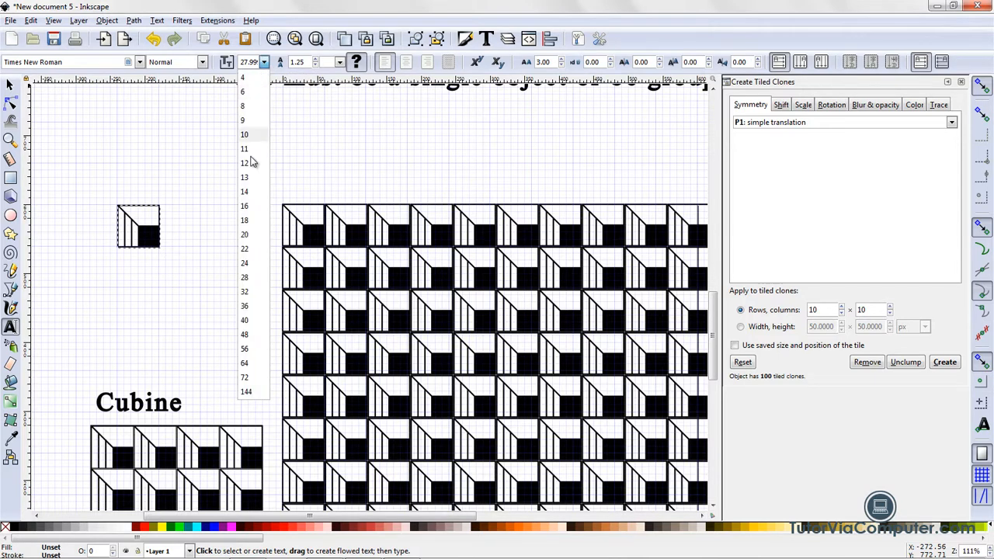
click(253, 277)
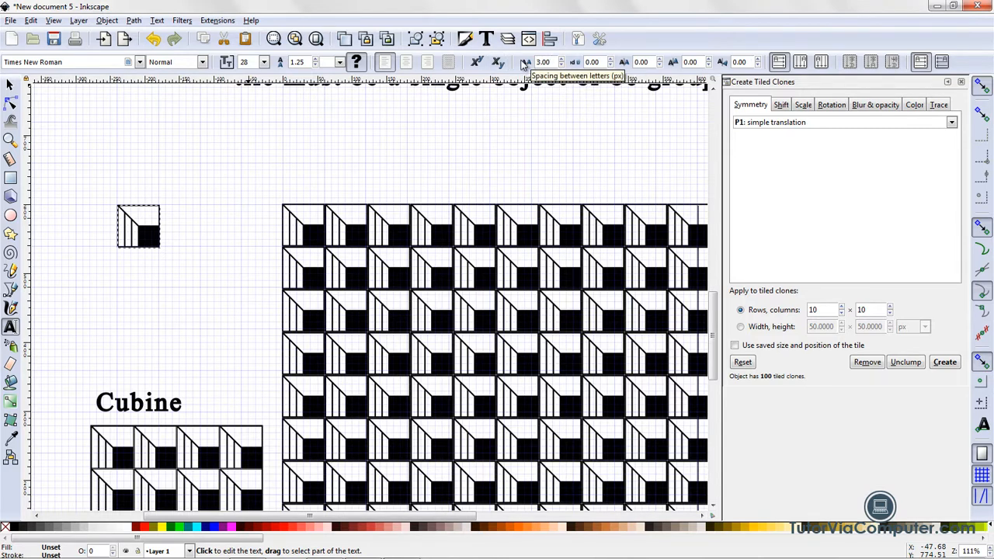
click(116, 273)
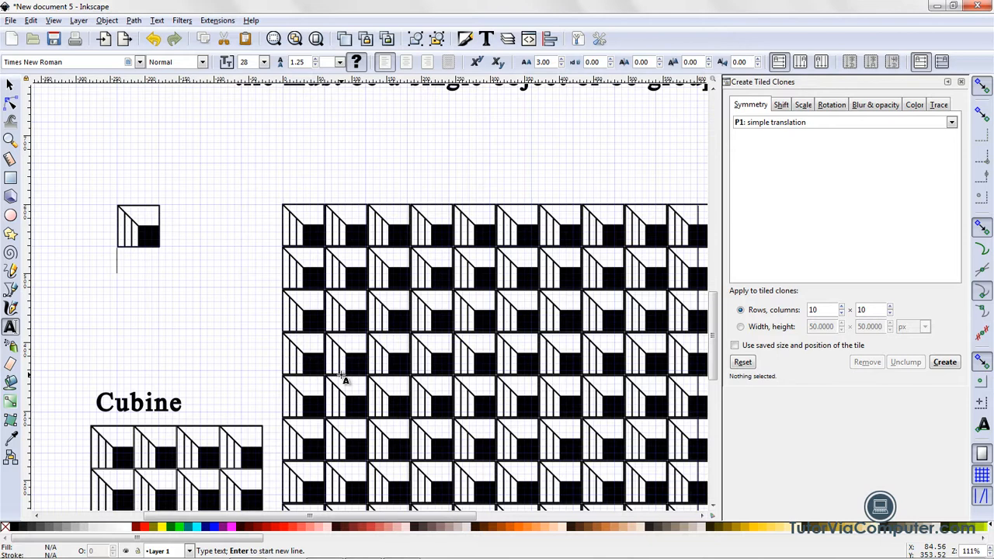
text(Origina)
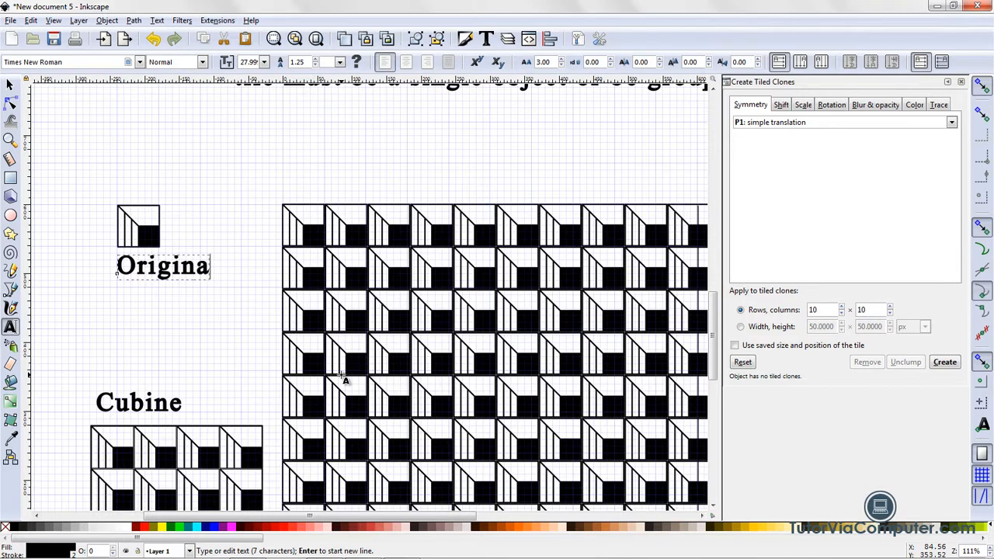
text(l Clone)
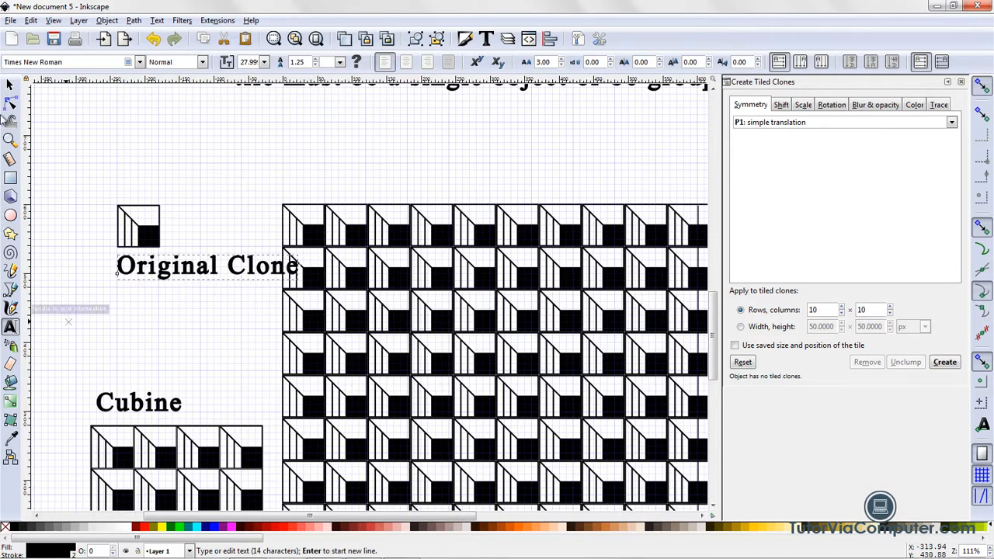
- Move the "Original Clone" label clear of the clone grid and align the original tile above the label's left edge
click(10, 84)
mouse_move(125, 282)
mouse_down()
mouse_move(85, 300)
mouse_move(101, 291)
mouse_move(95, 286)
mouse_up()
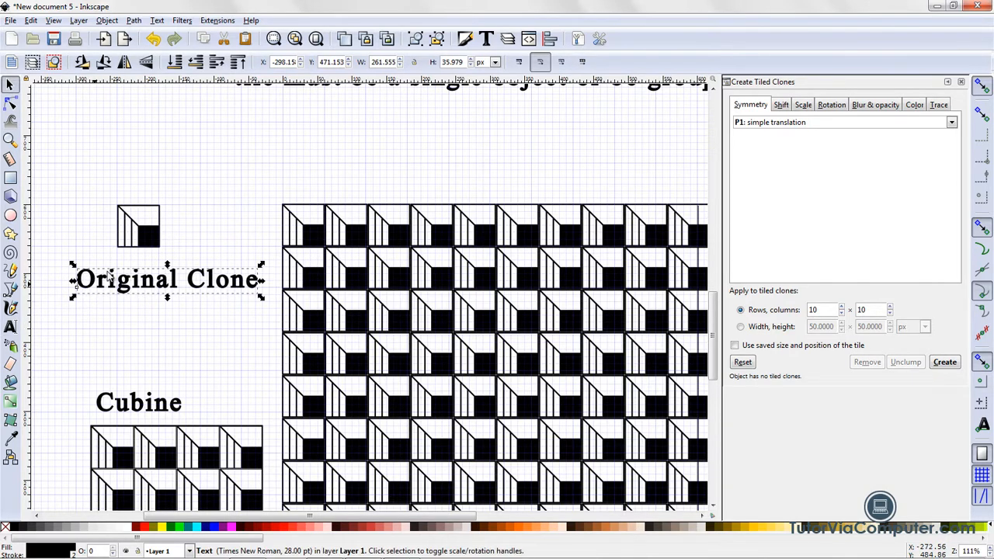
drag(156, 242, 113, 242)
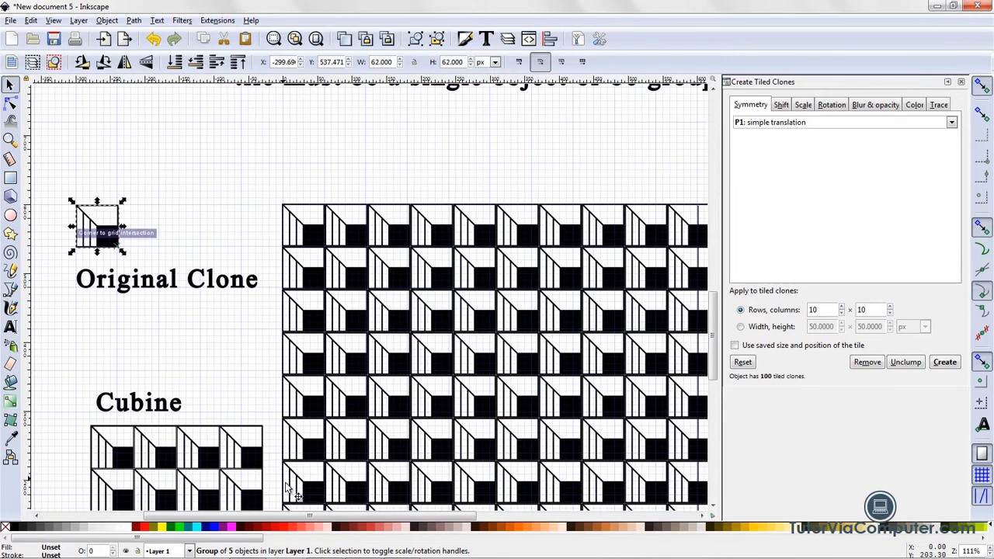
drag(310, 516, 358, 516)
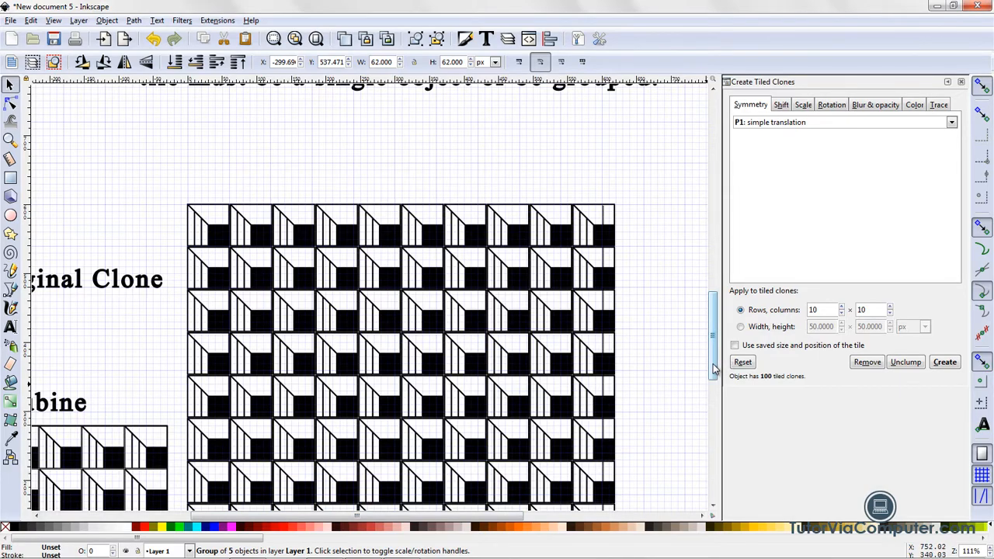
mouse_move(715, 370)
mouse_down()
mouse_move(719, 431)
mouse_move(715, 369)
mouse_move(714, 404)
mouse_move(714, 381)
mouse_up()
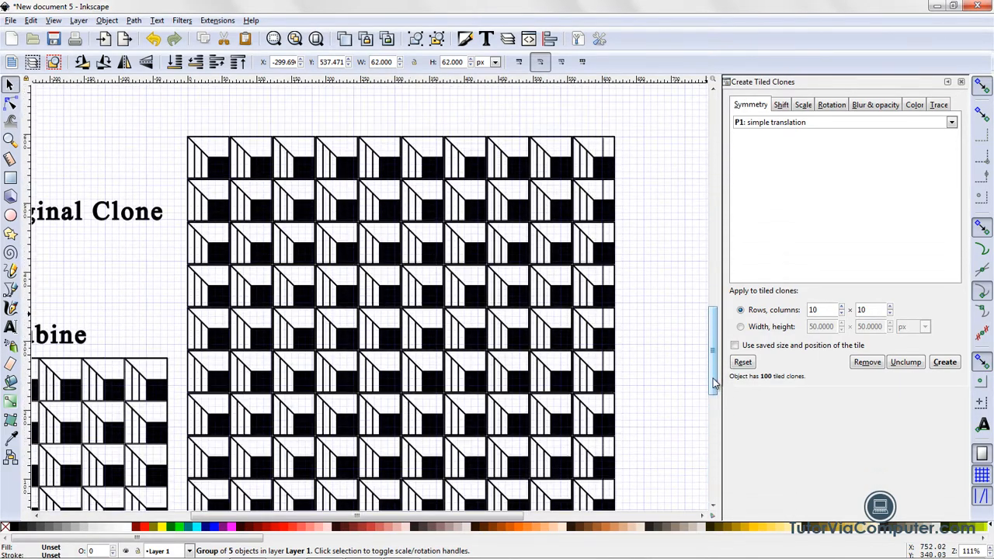
mouse_move(527, 519)
mouse_down()
mouse_move(416, 539)
mouse_move(462, 550)
mouse_up()
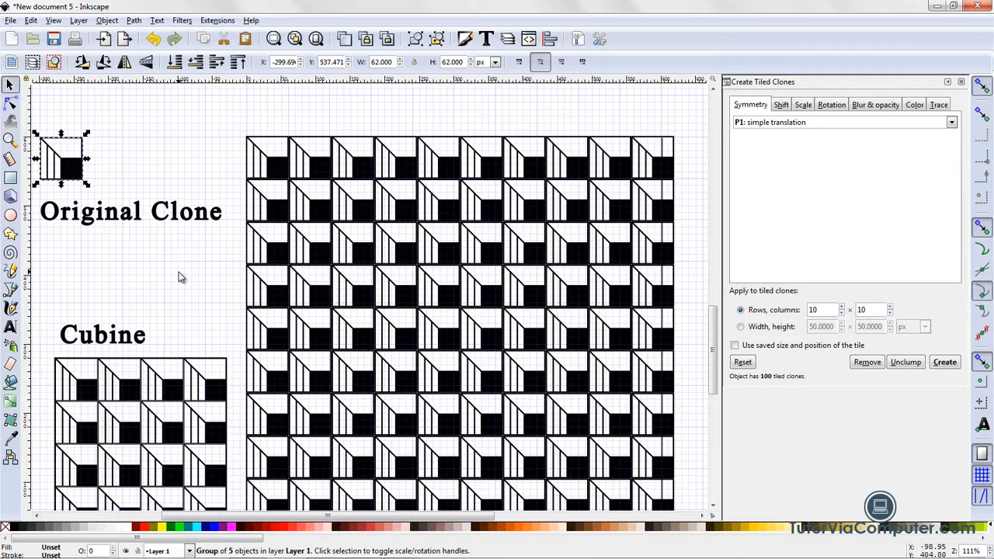
- Save the document as cubine.svg in the Patterns folder inside Inktober
click(11, 21)
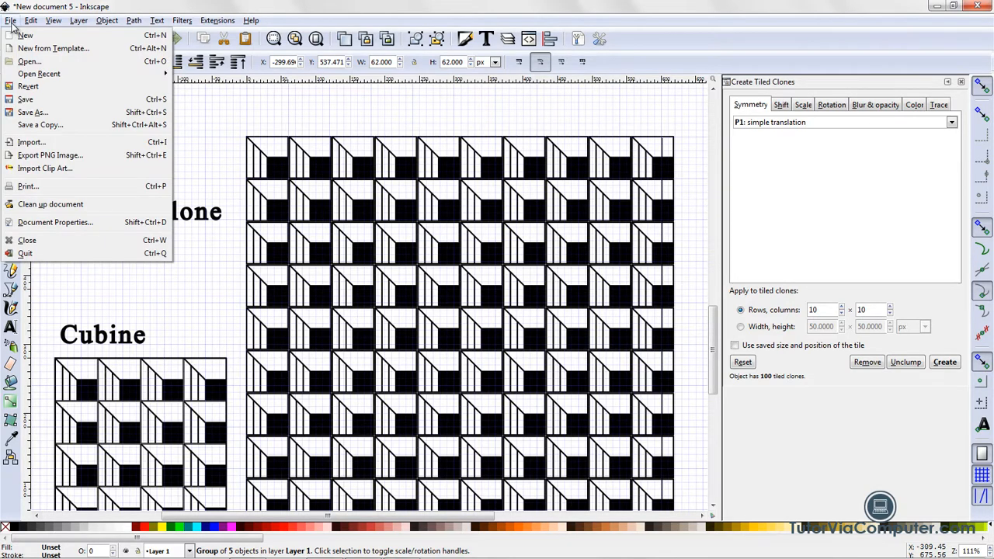
click(25, 100)
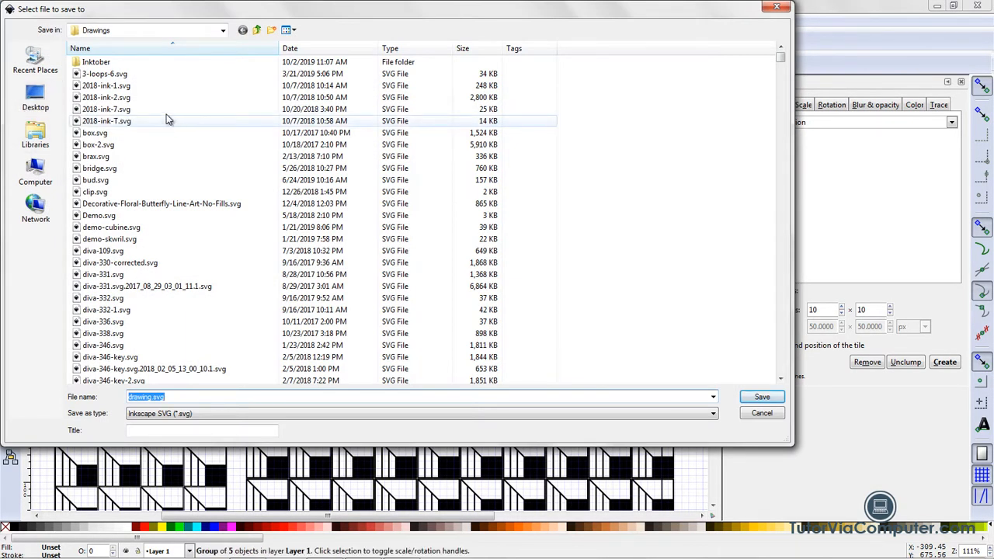
double_click(100, 62)
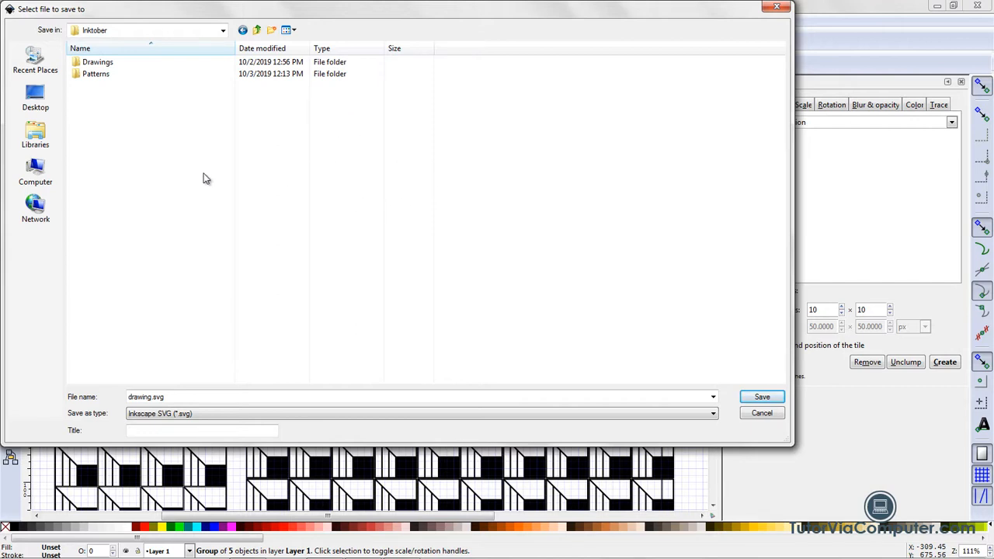
double_click(96, 75)
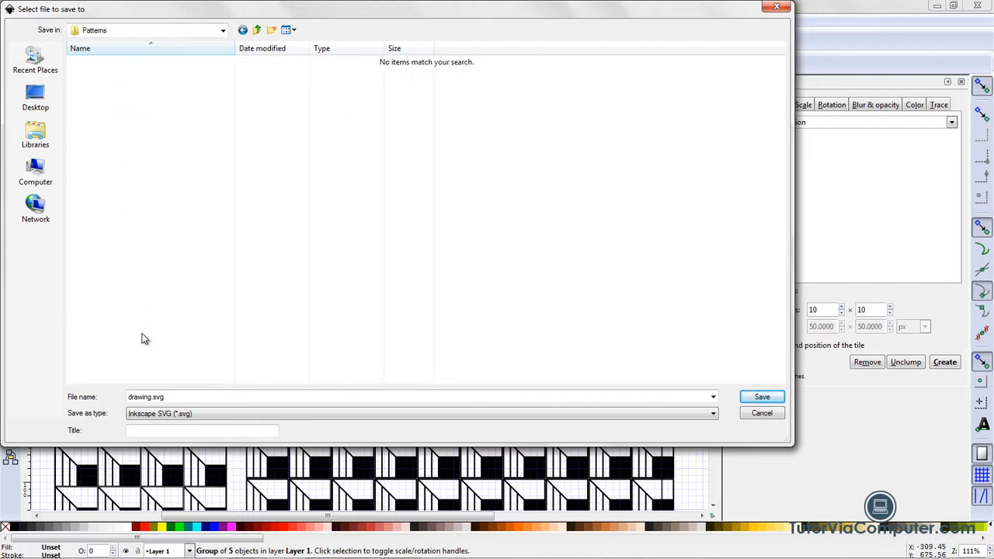
double_click(152, 397)
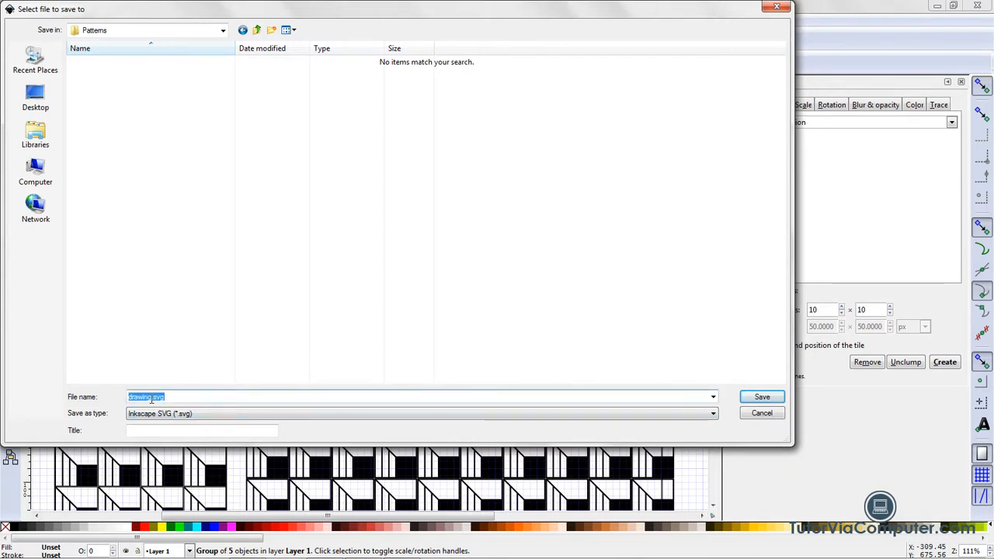
click(152, 397)
drag(151, 397, 128, 397)
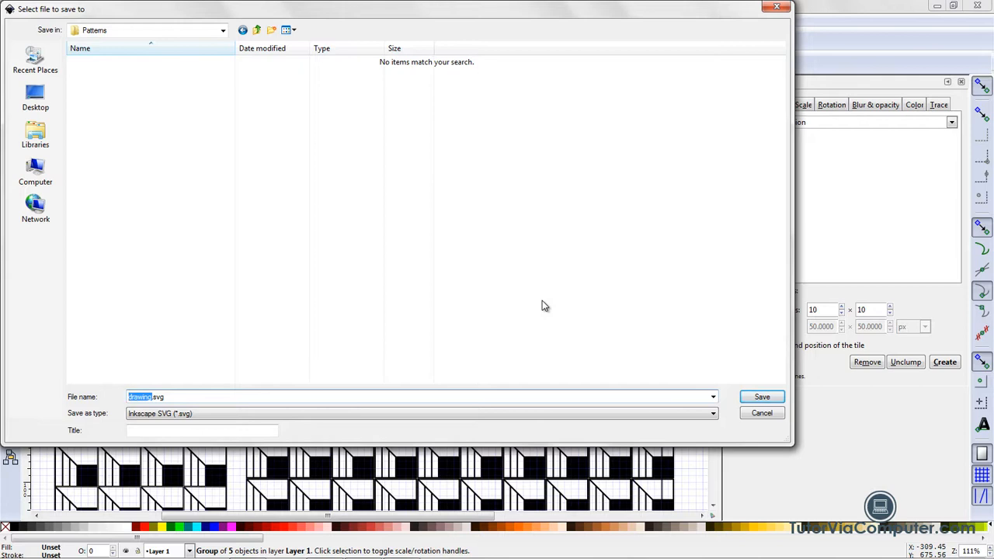
text(cubine)
click(754, 400)
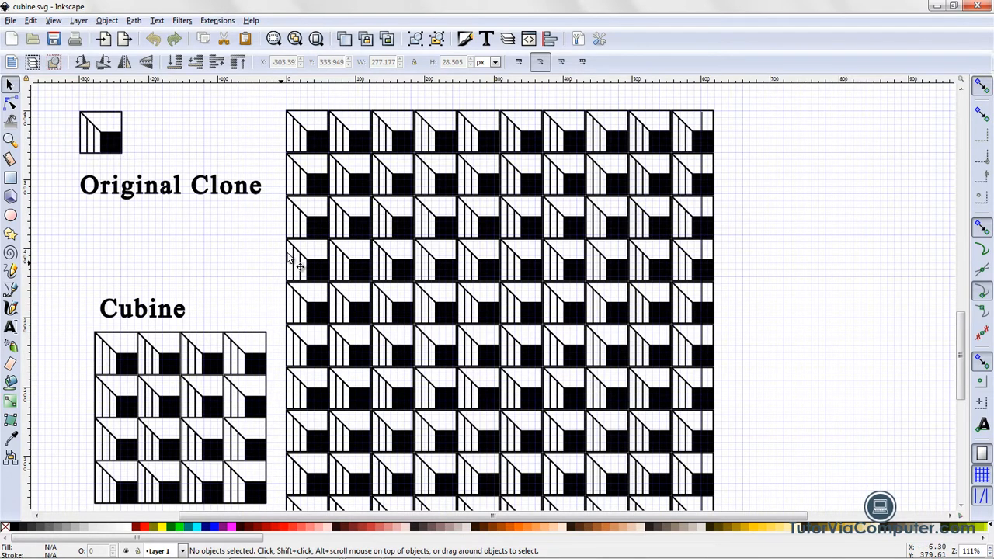
- Copy the fourth-row clone from the grid's first column and paste it below the "Original Clone" label at about X -290, Y 379 px
click(317, 270)
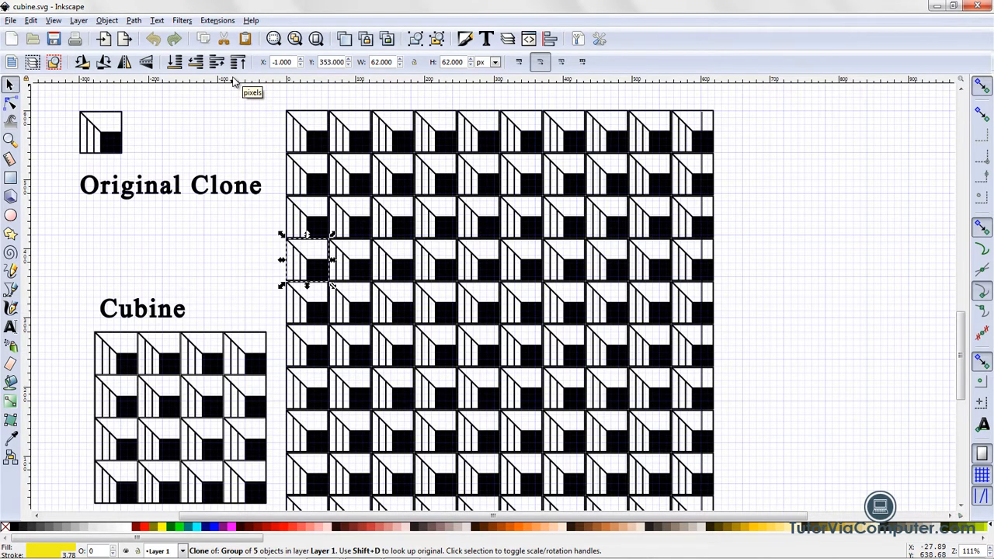
click(205, 40)
right_click(91, 239)
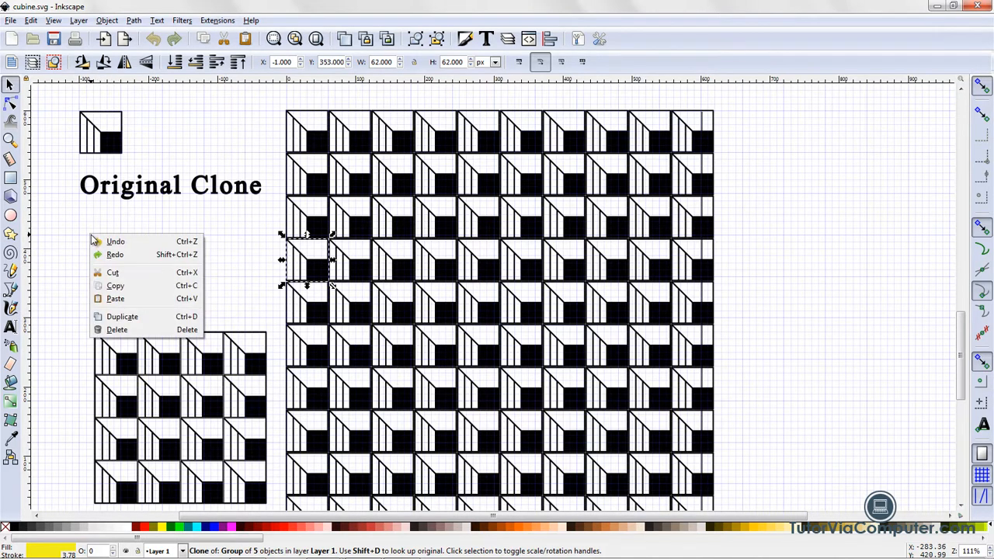
click(120, 302)
mouse_move(122, 305)
mouse_down()
mouse_move(124, 245)
mouse_move(104, 256)
mouse_up()
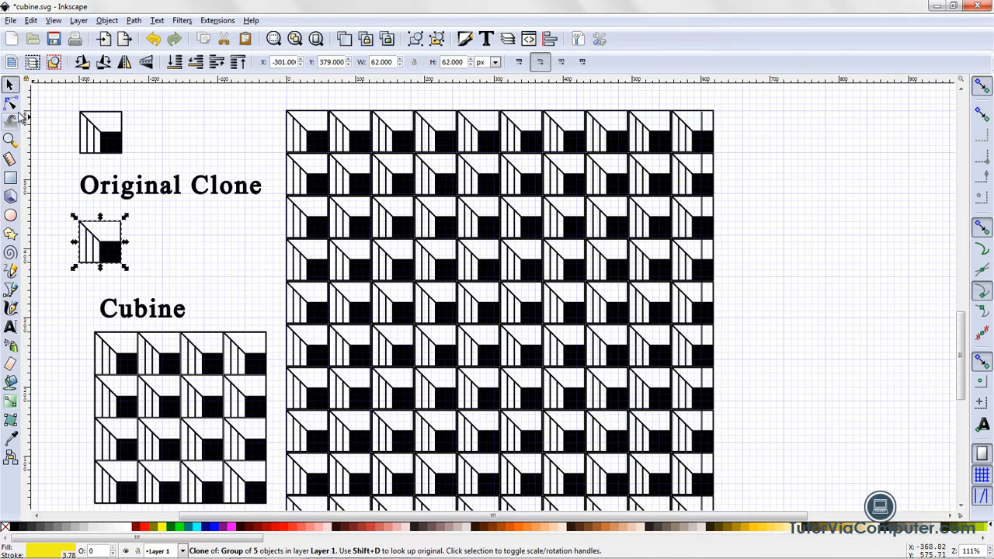
click(11, 102)
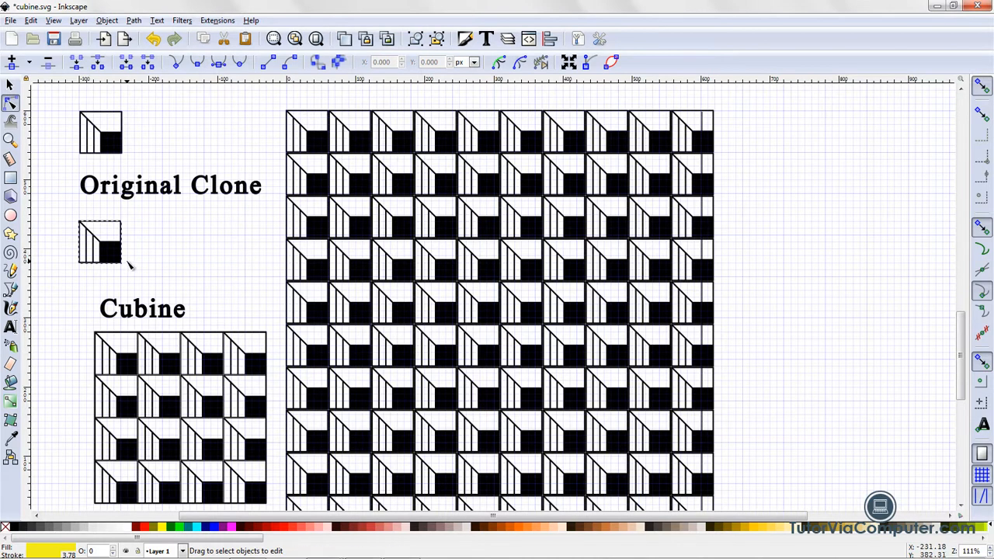
click(10, 84)
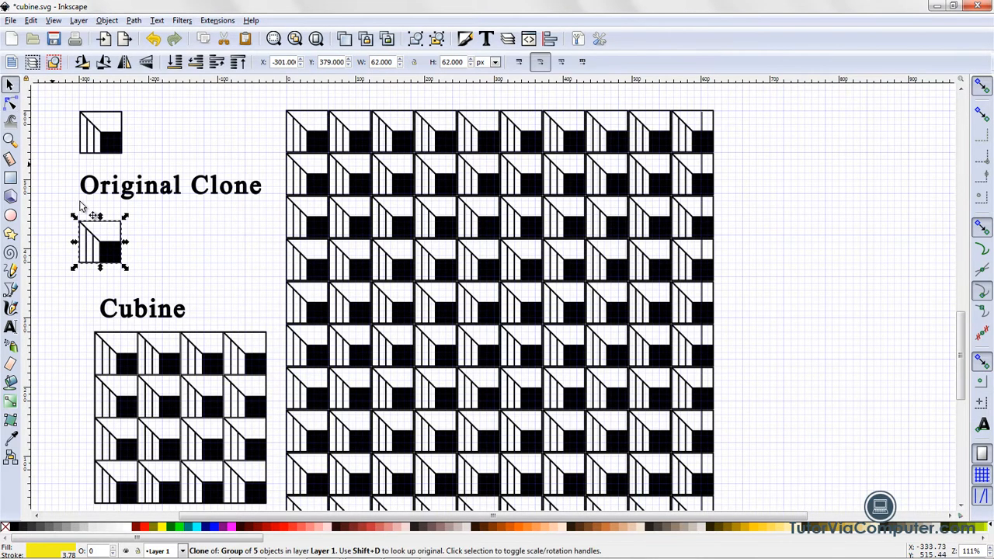
drag(113, 247, 128, 251)
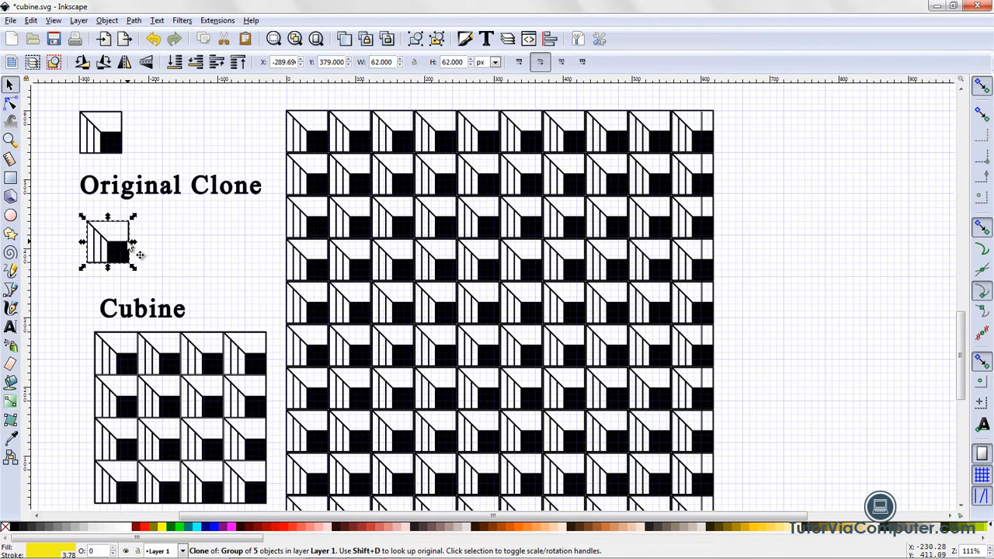
- Unlink the pasted tile below the "Original Clone" label from its original, and clear the selection
click(32, 21)
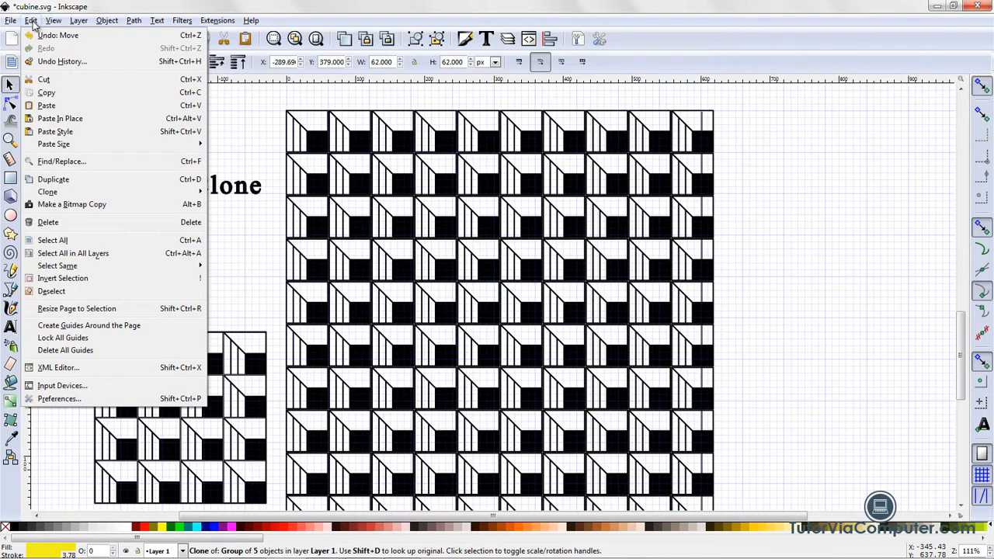
mouse_move(58, 193)
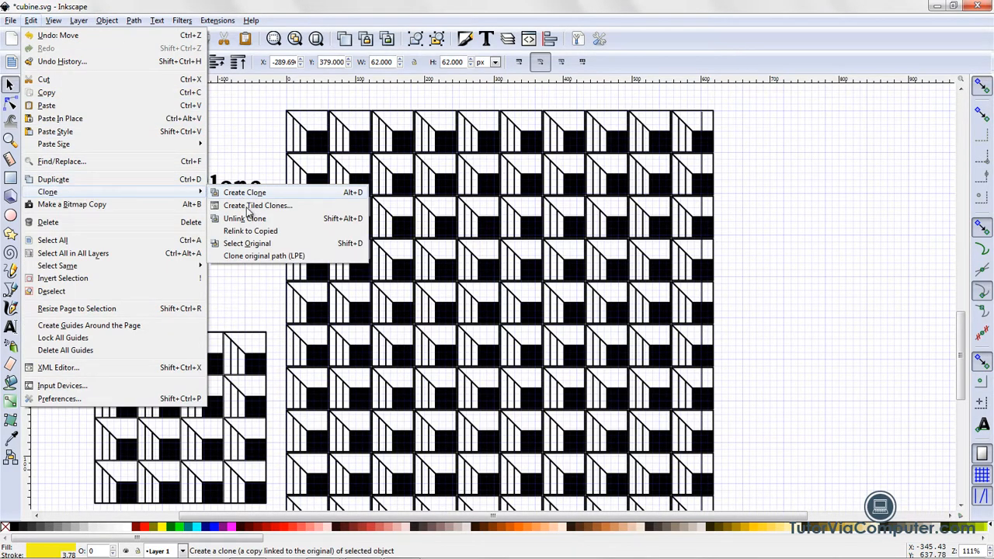
click(249, 219)
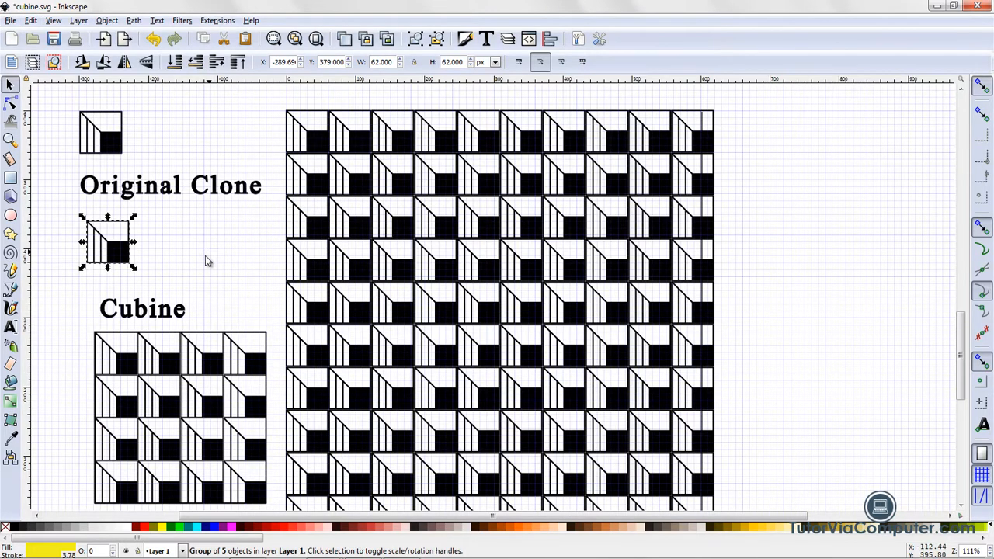
click(172, 221)
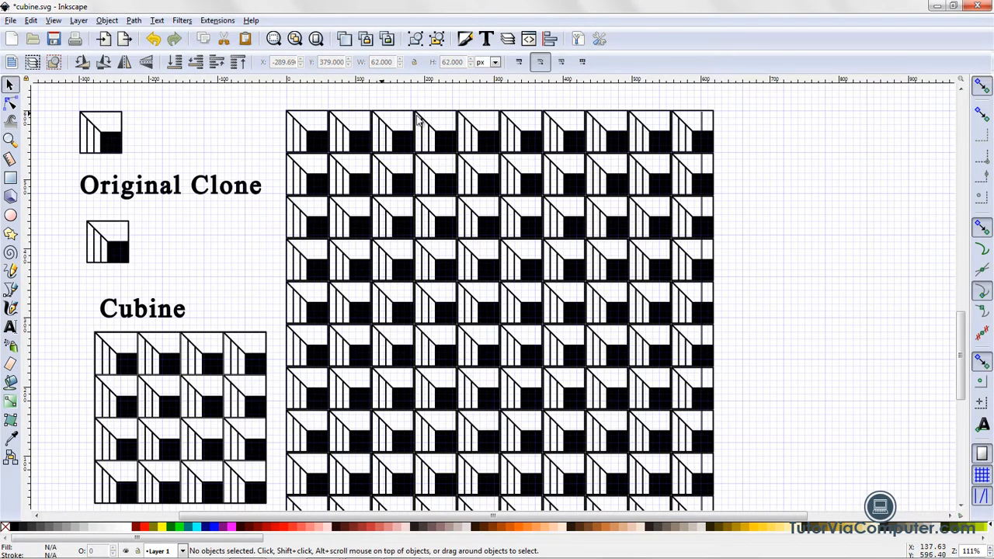
- Rotate the original tile slightly clockwise to test its effect on the linked clones, and undo the rotation
click(123, 138)
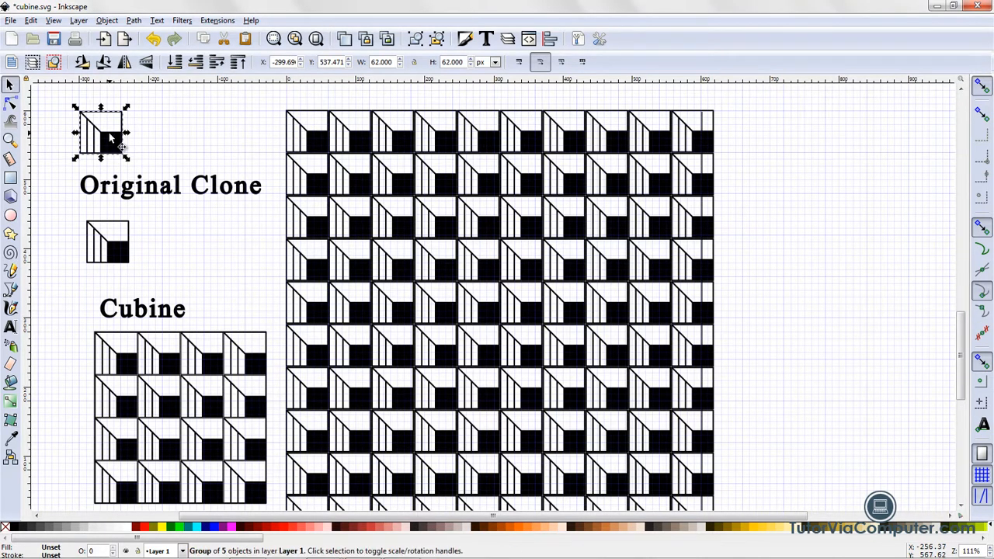
click(118, 143)
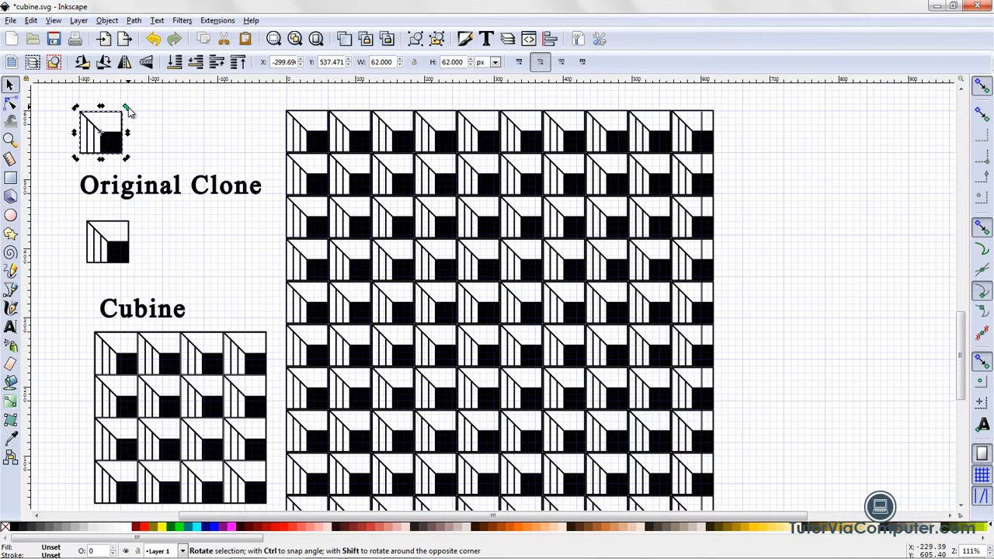
drag(128, 111, 138, 125)
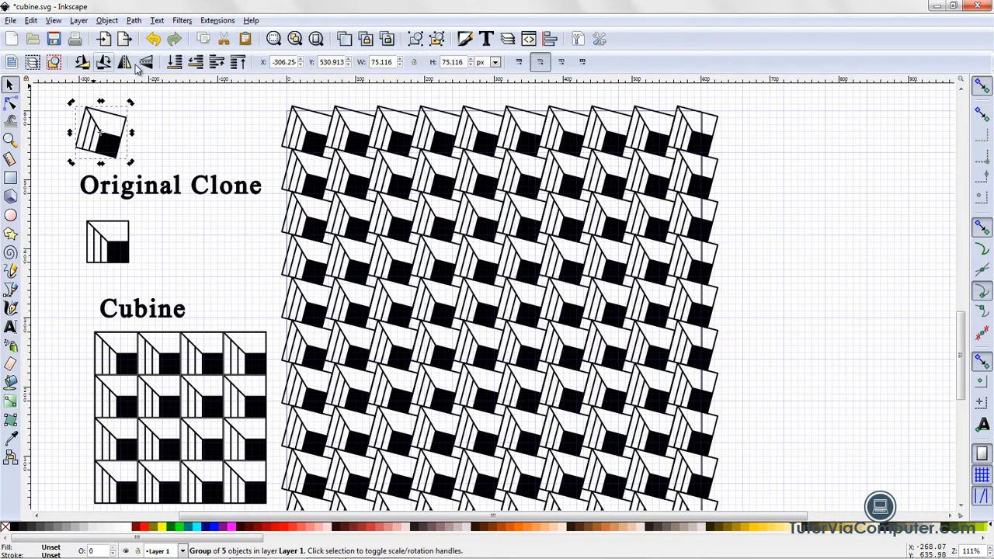
click(154, 39)
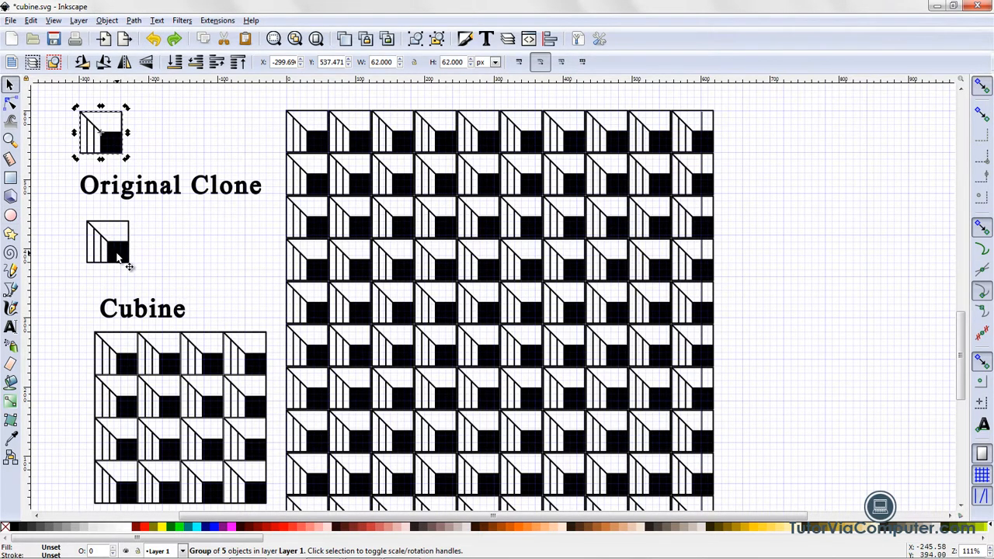
- Move the Cubine sample pattern further down and place its heading just above it at about X -296, Y 196 px
click(11, 105)
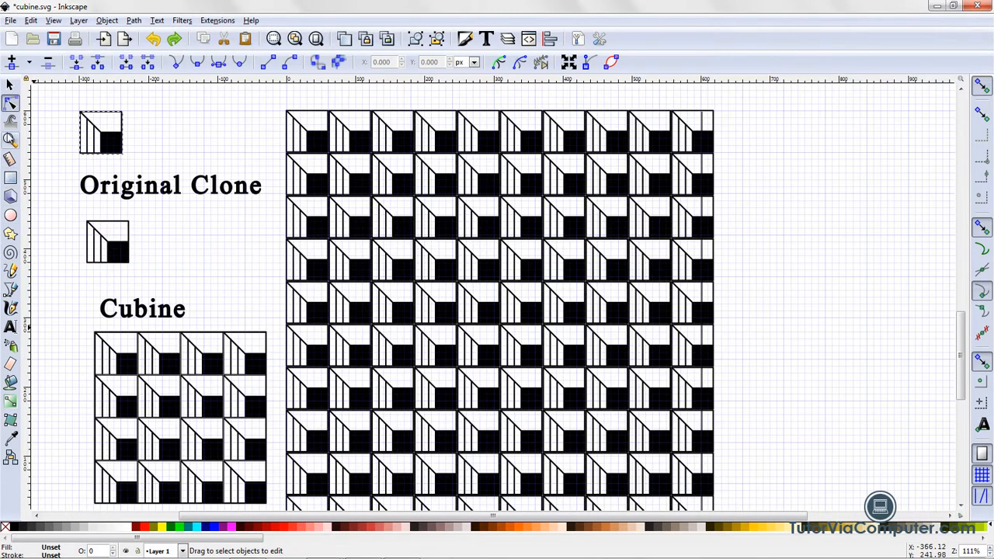
click(11, 86)
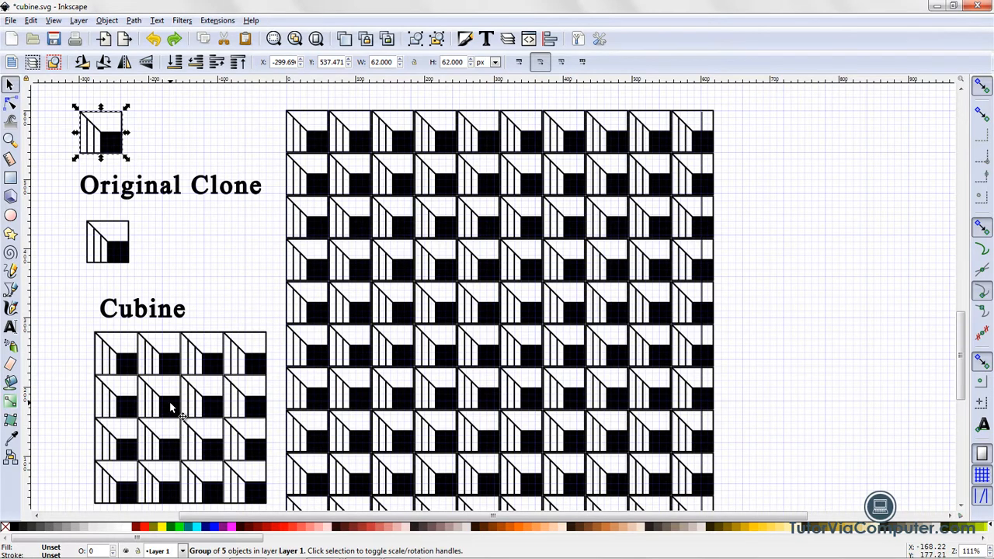
drag(171, 408, 160, 473)
drag(160, 316, 136, 386)
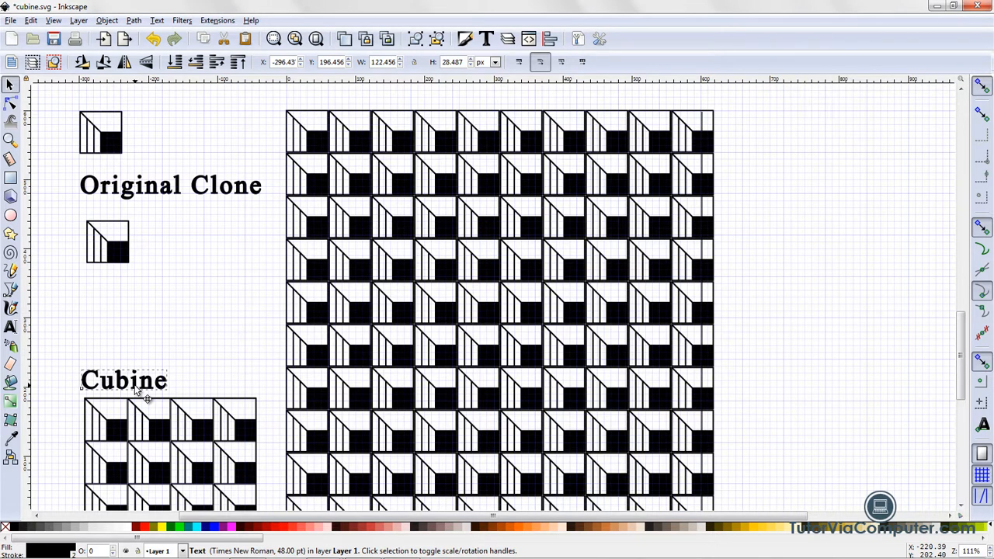
- Add the text "Unlinked Clone" below the unlinked tile in Times New Roman at 28 pt
click(11, 327)
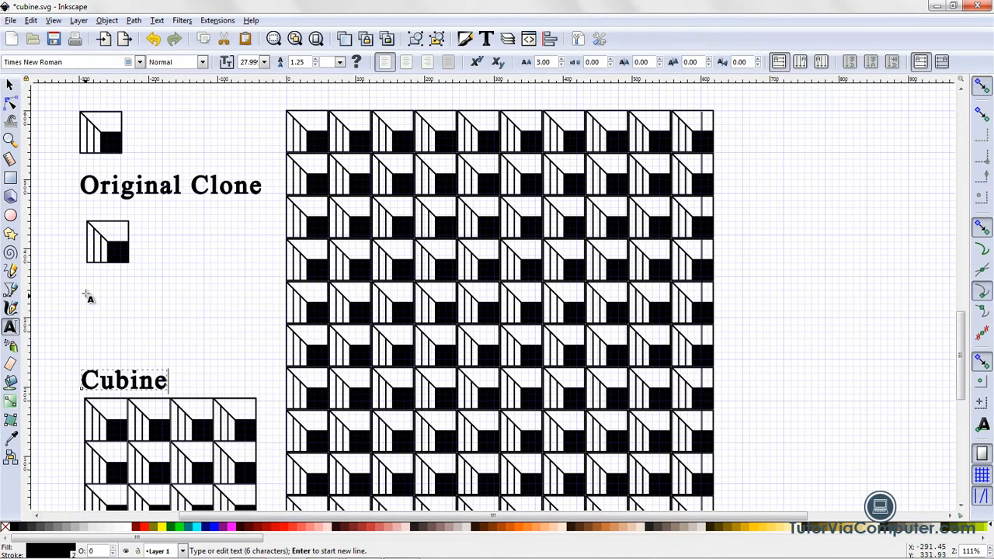
click(87, 293)
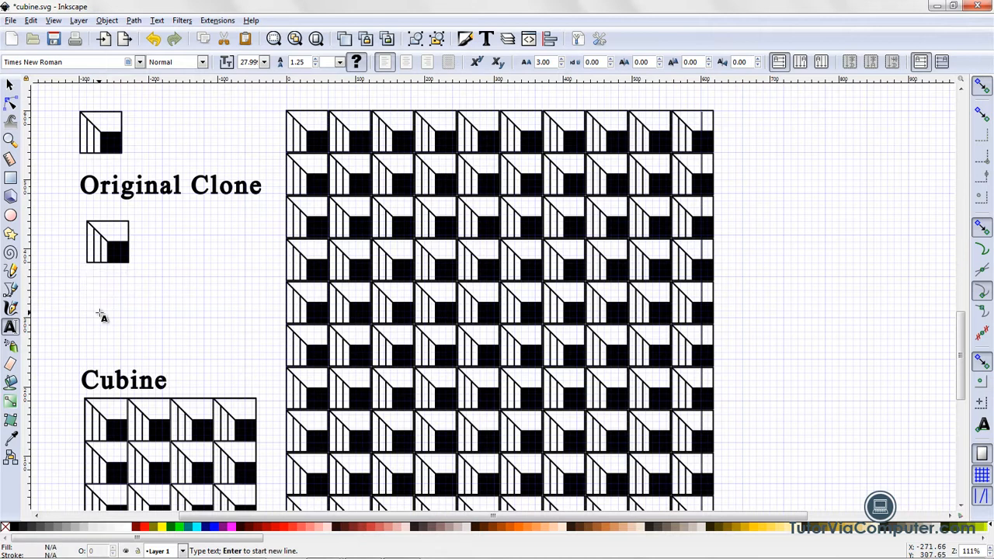
text(Unl)
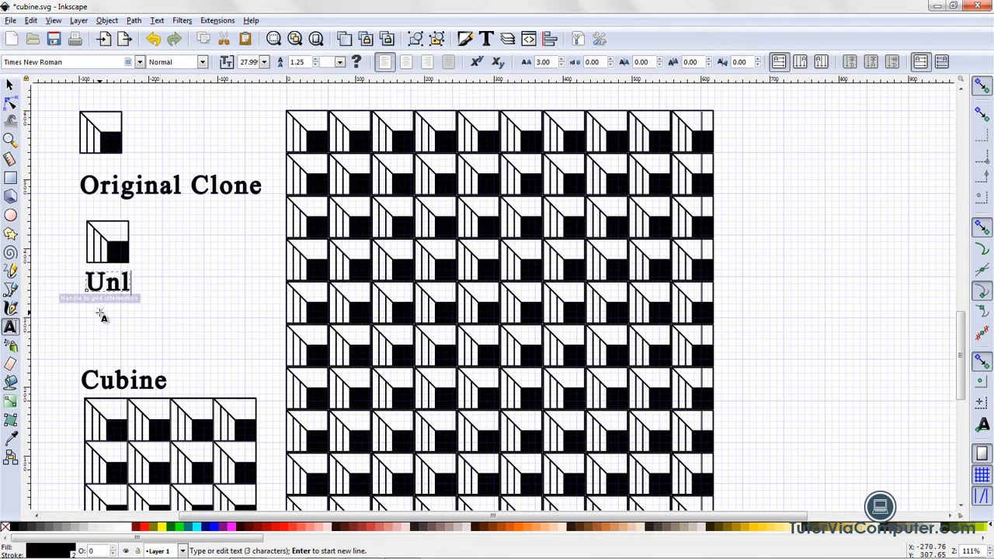
text(inked )
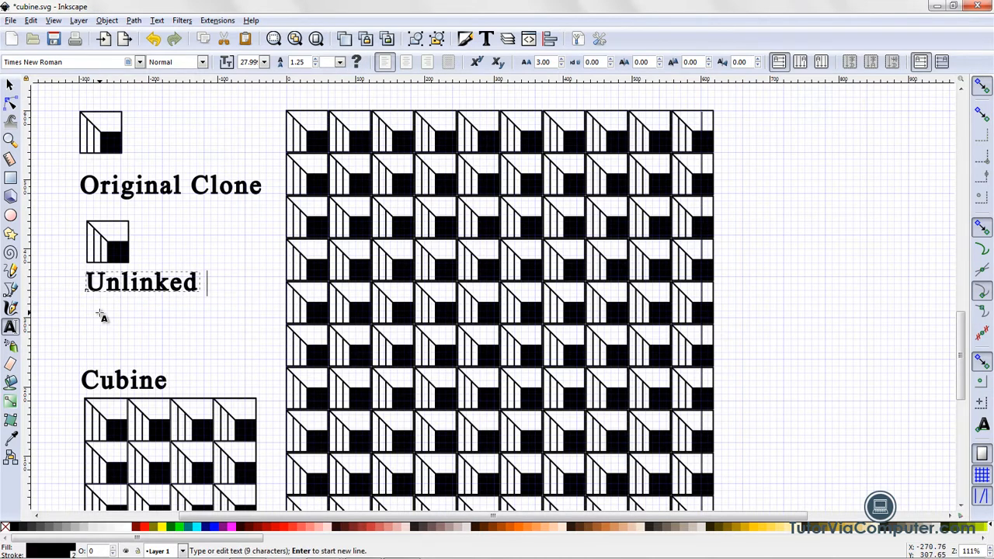
text(Clone)
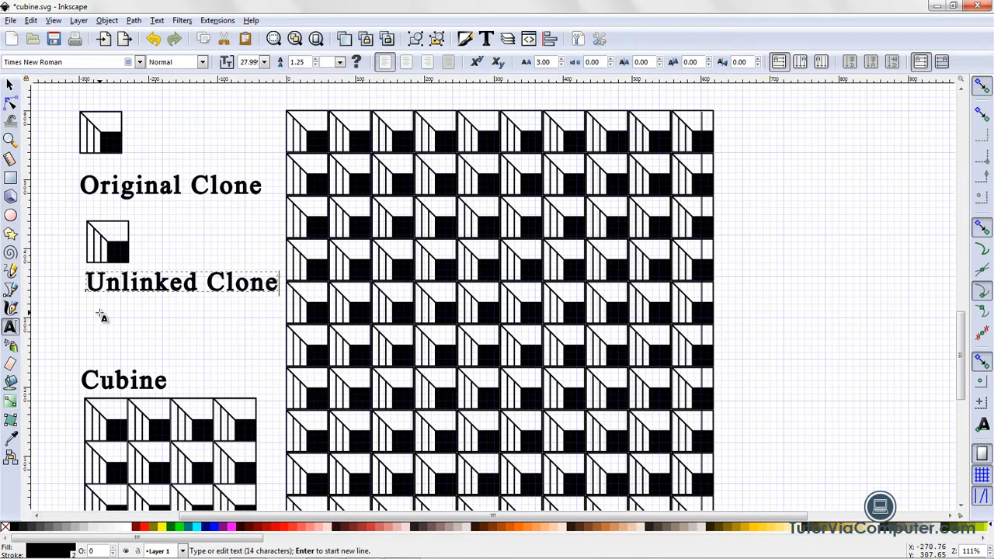
- Move the "Unlinked Clone" label slightly lower, clear of the clone grid, and nudge the unlinked tile to X -291, Y 379 px
click(10, 84)
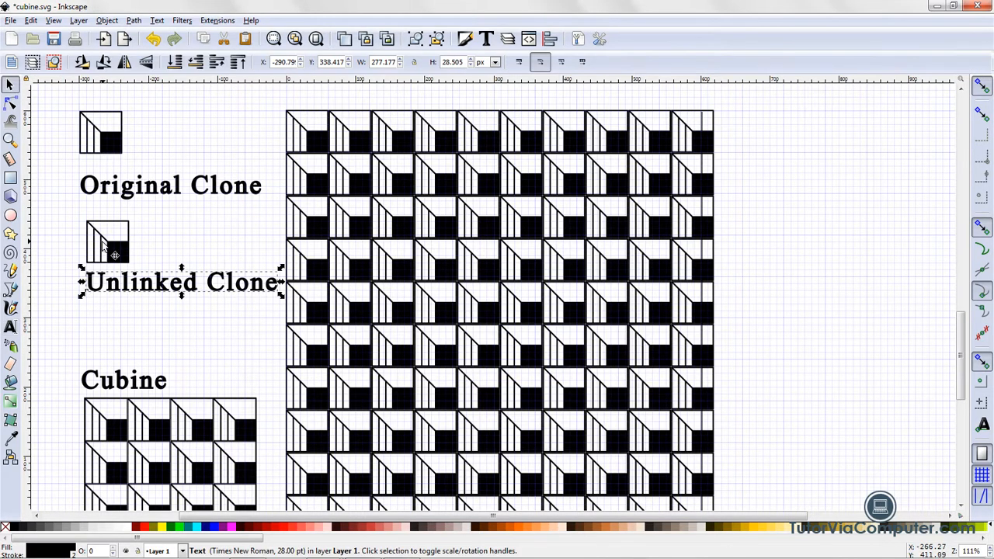
drag(113, 287, 108, 300)
click(118, 264)
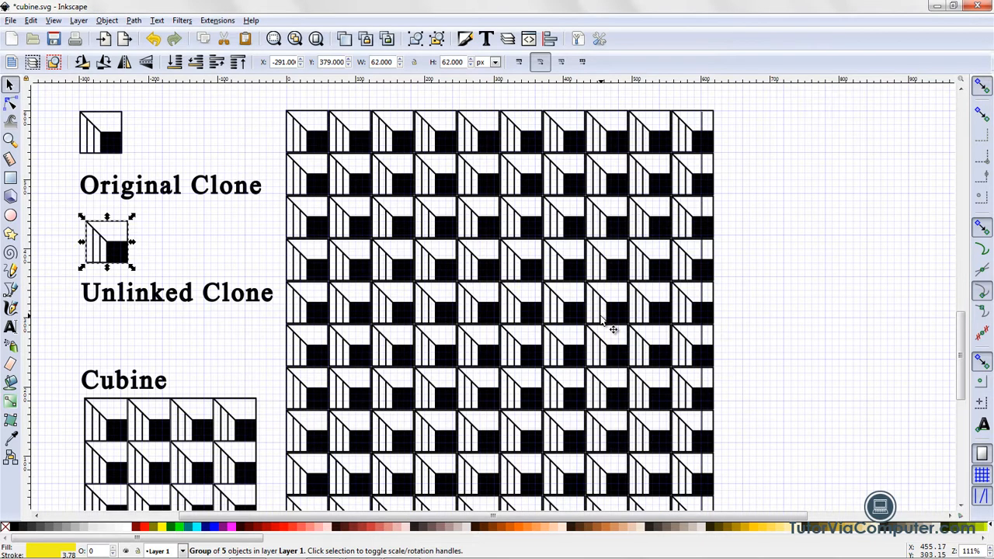
click(198, 343)
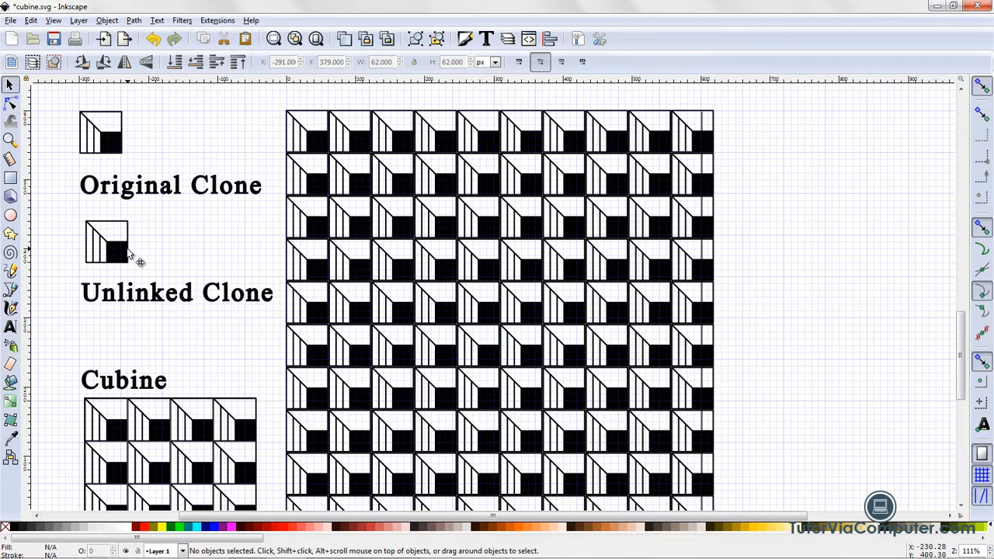
- Copy the unlinked tile, switch to the new blank document, and paste it on the upper part of the page at about X 119, Y 417 px
click(130, 256)
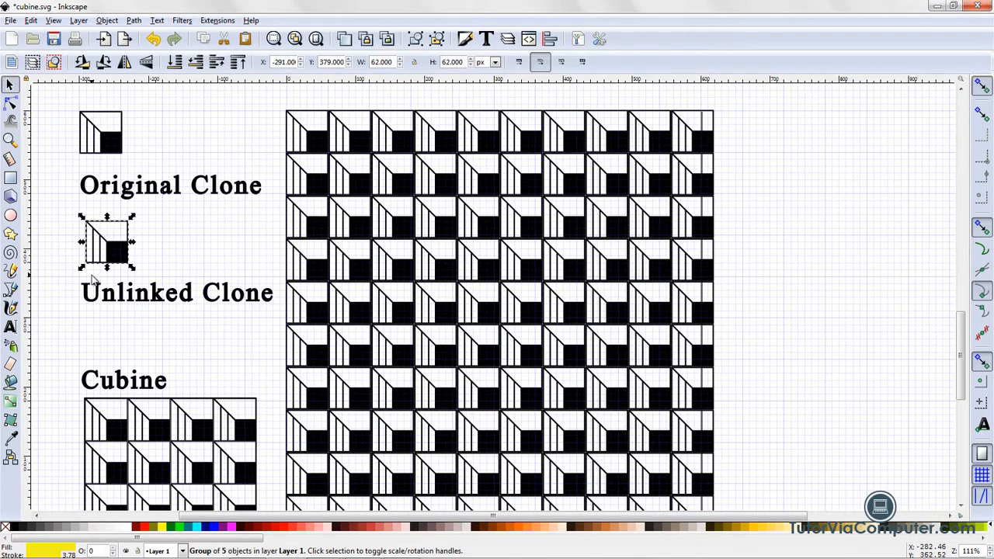
click(206, 40)
key(alt)
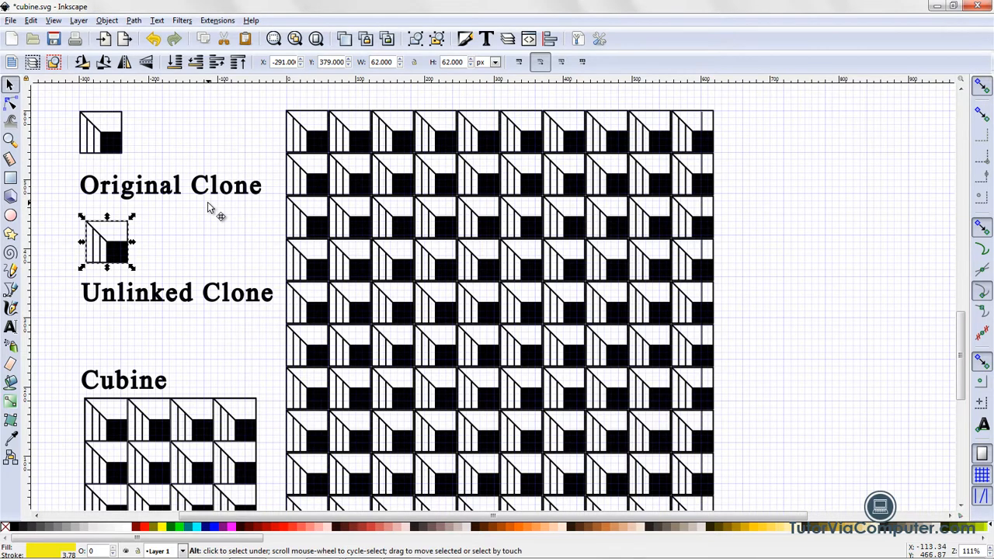
key(alt+Tab)
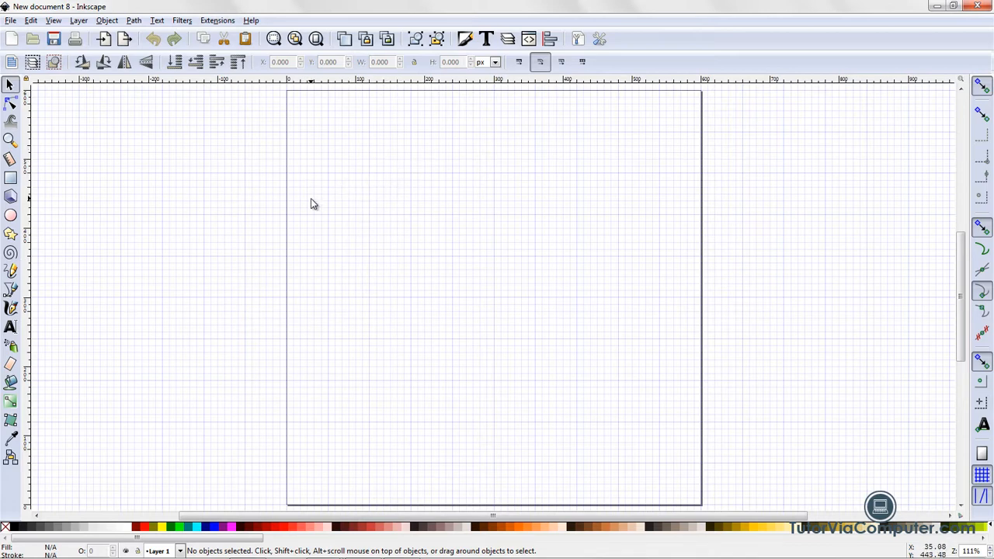
right_click(339, 198)
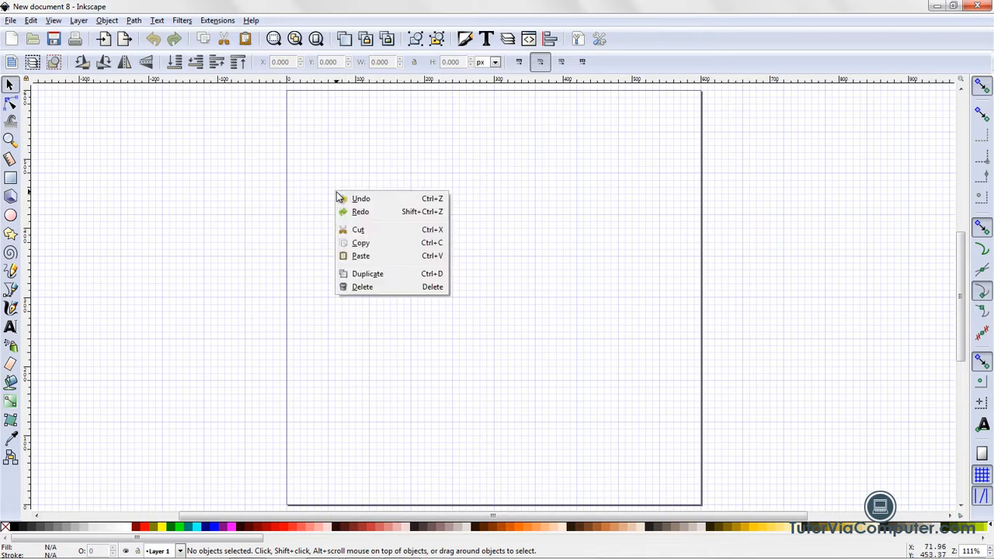
click(361, 256)
drag(371, 267, 404, 205)
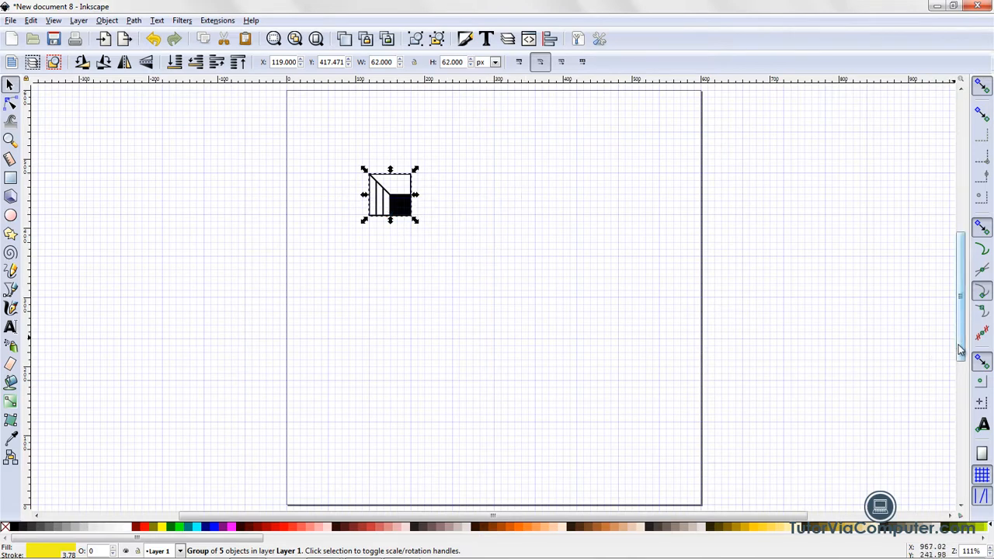
drag(961, 350, 961, 354)
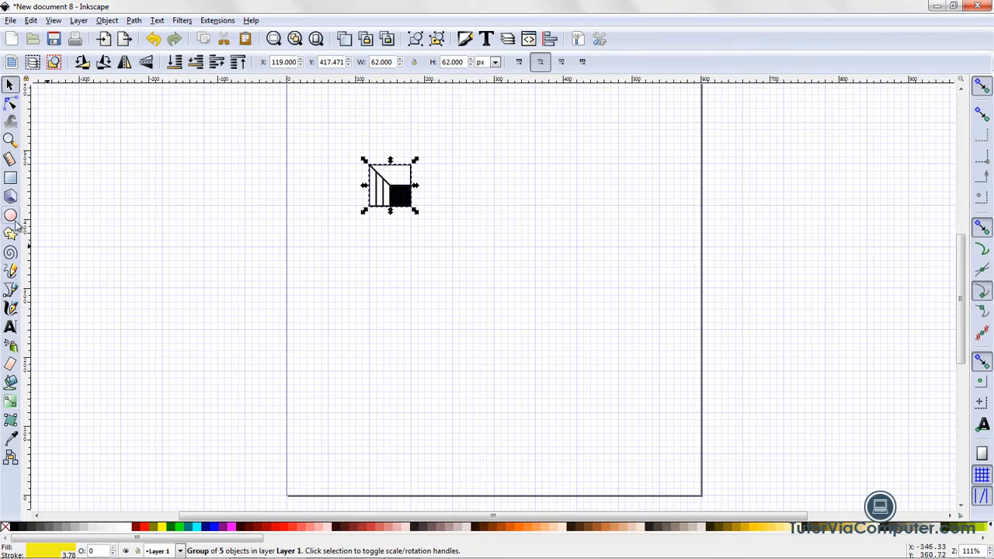
- Open the Create Tiled Clones settings for the pasted tile and choose the P2: 180° rotation symmetry
click(33, 21)
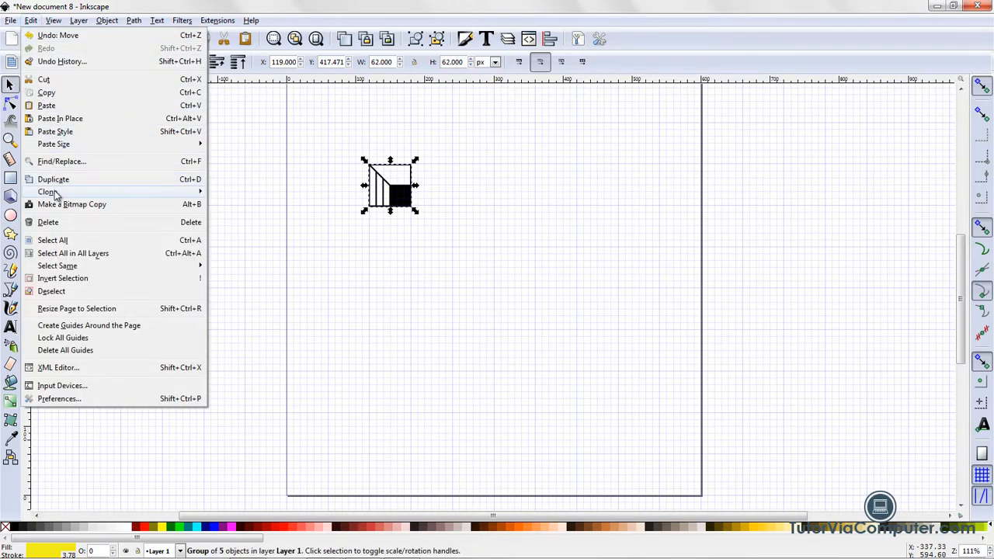
mouse_move(90, 194)
click(235, 205)
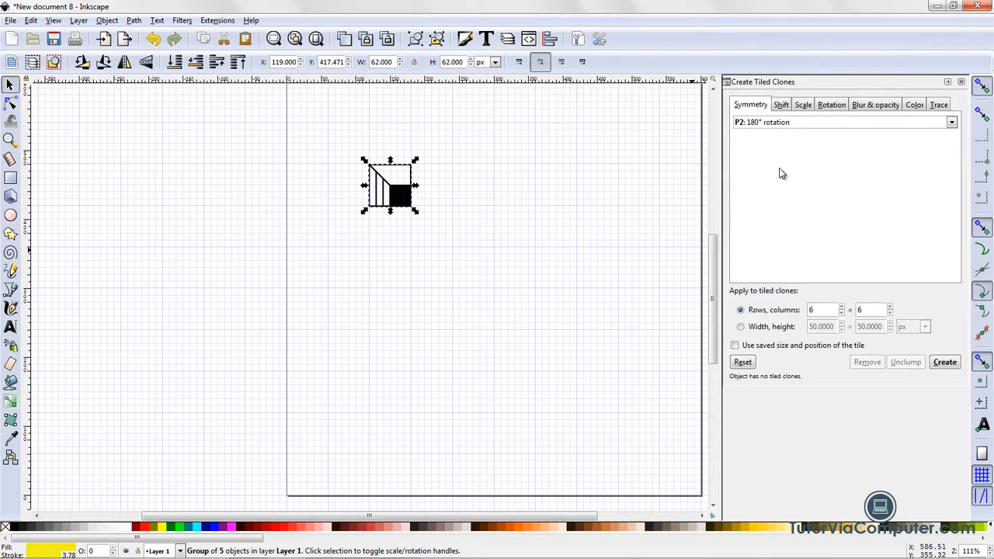
click(952, 124)
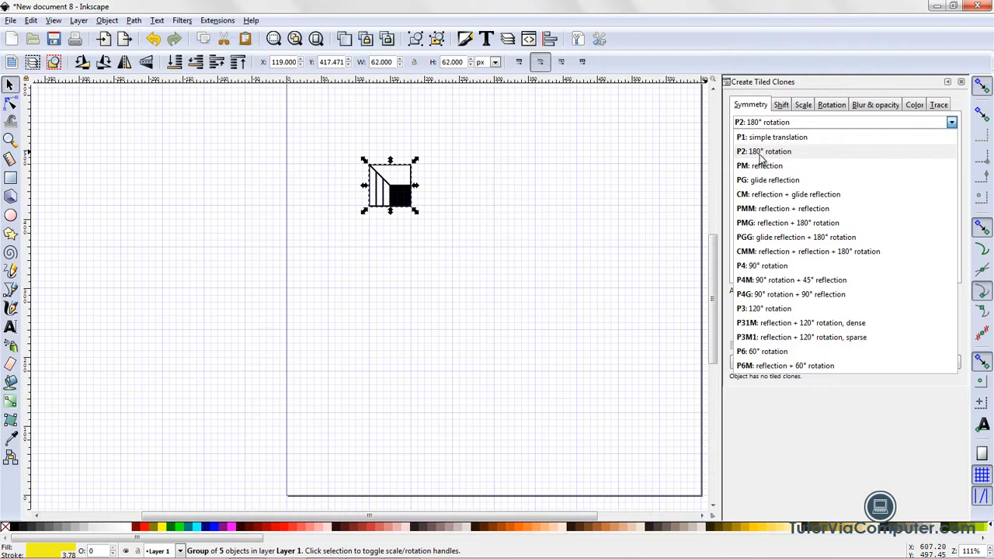
click(762, 153)
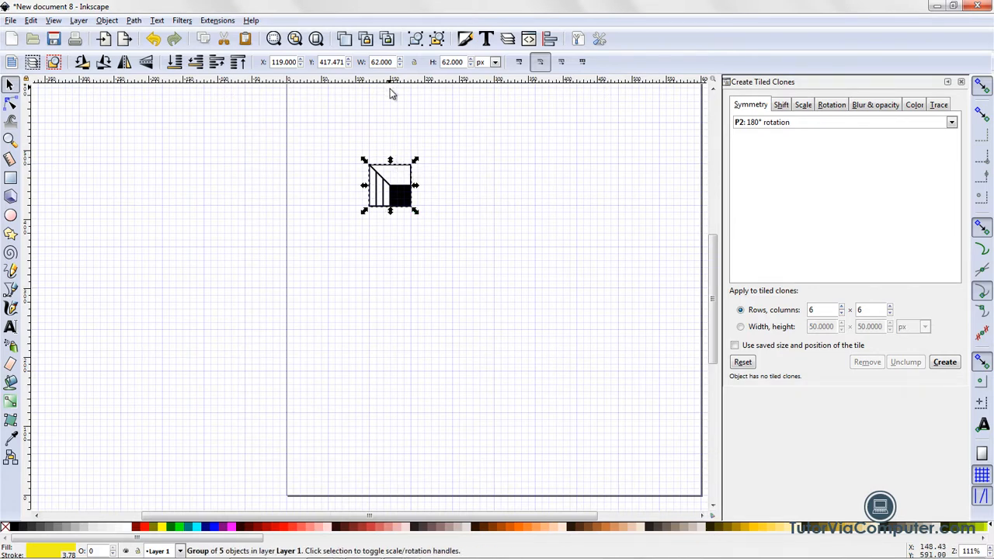
- Nudge the tile slightly upward to X 119, Y 419 px and deselect it
click(317, 39)
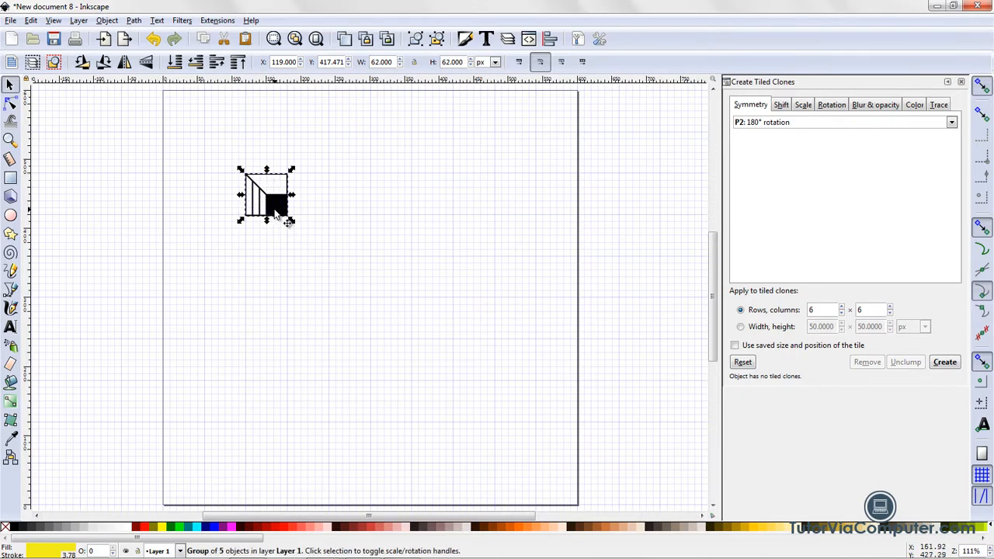
mouse_move(273, 215)
mouse_down()
mouse_move(285, 219)
mouse_move(276, 212)
mouse_up()
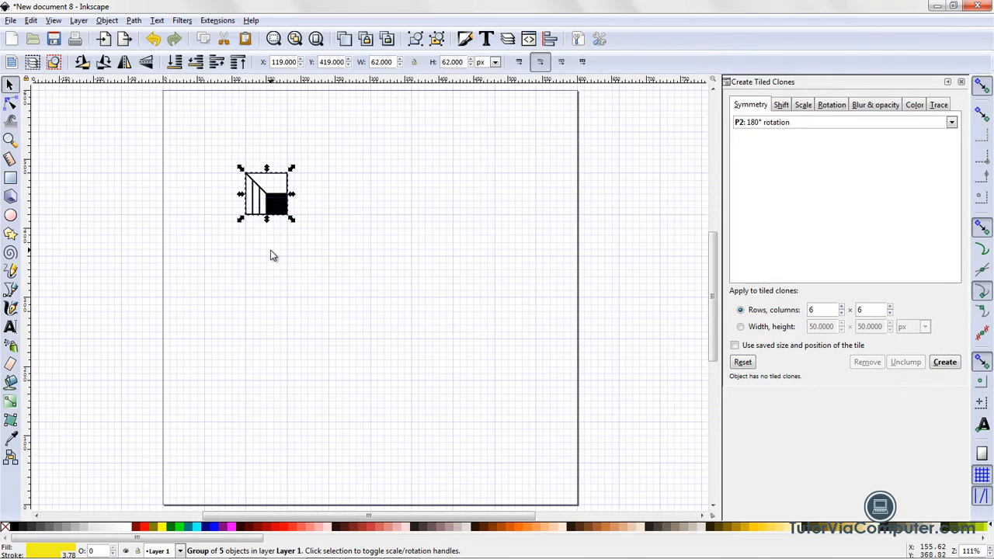
click(273, 255)
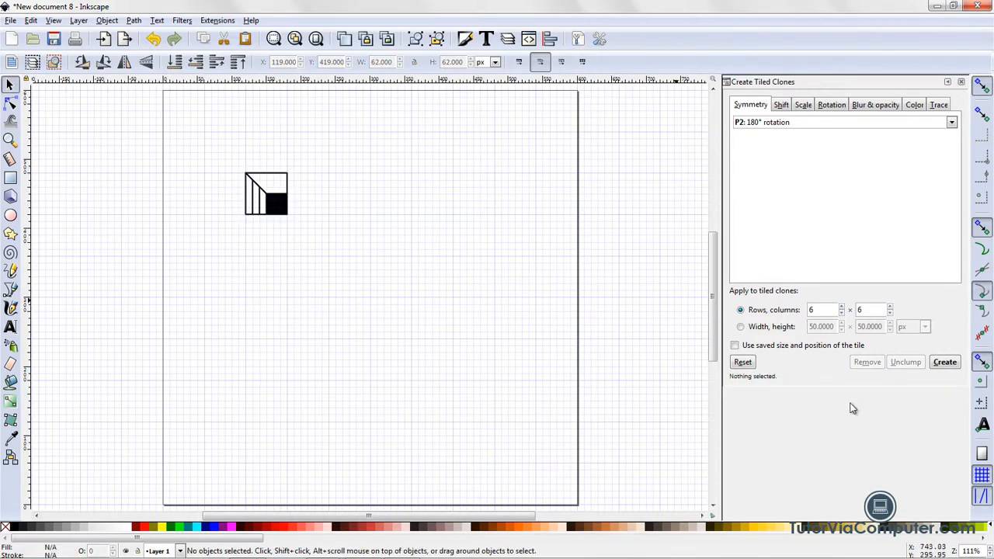
- Reset the tiling parameters and create 6 × 6 tiled clones of the tile with P2: 180° rotation symmetry
click(746, 363)
click(946, 363)
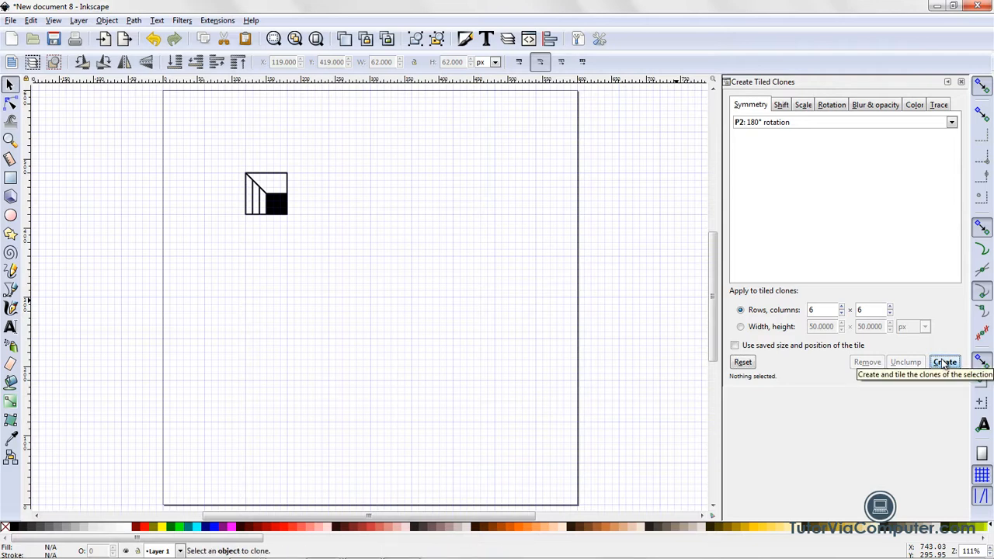
click(284, 216)
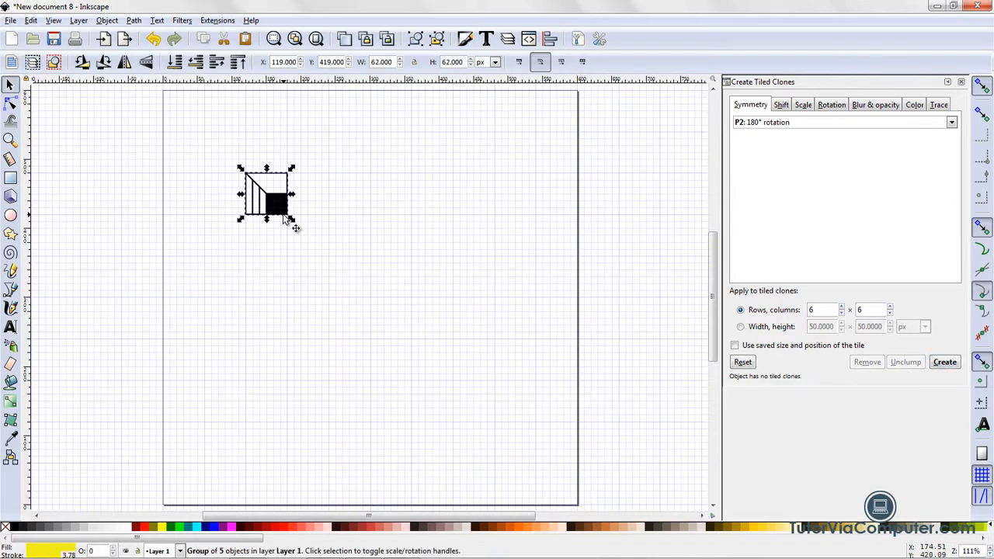
click(945, 363)
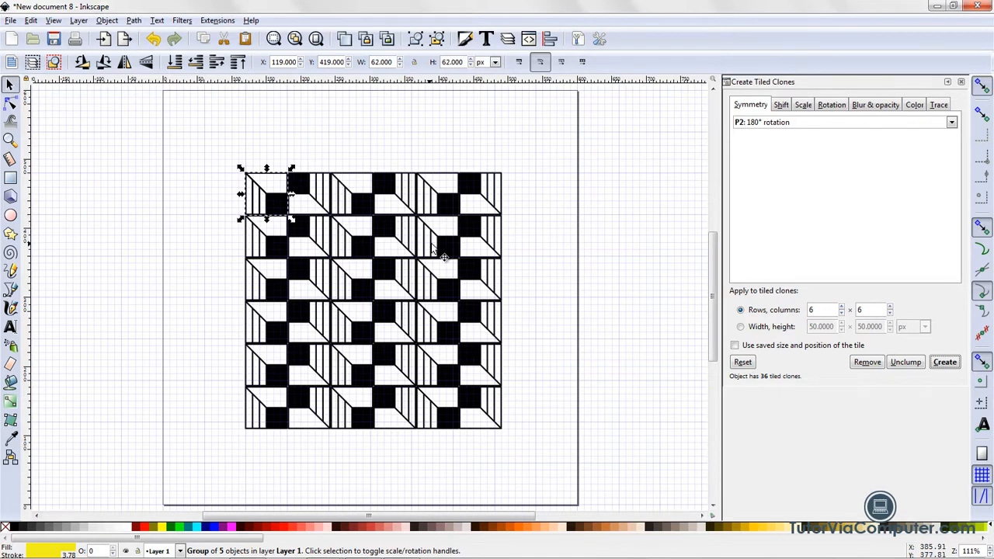
- Hide the page grid to inspect the edges between the original tile and its neighbouring clones up close
click(10, 139)
click(286, 217)
click(285, 217)
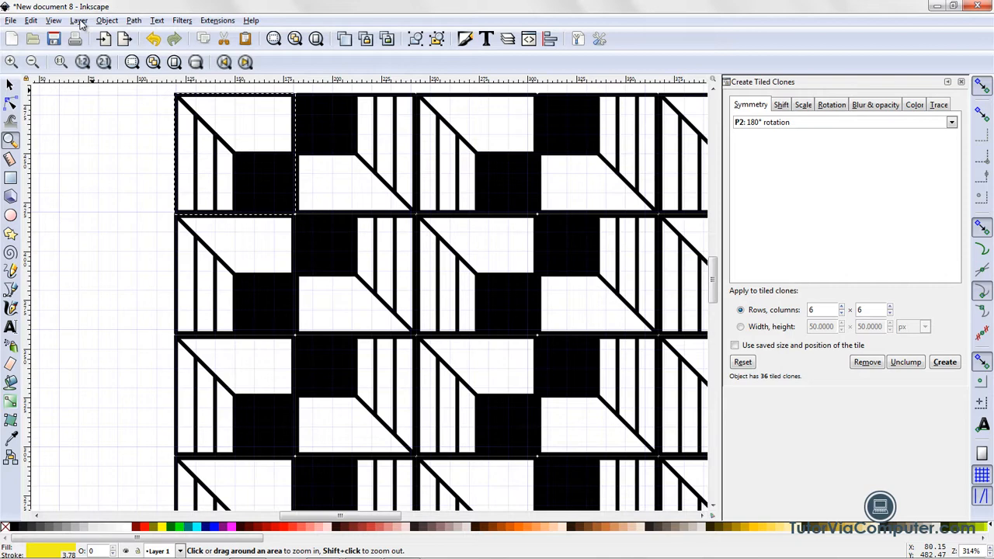
click(53, 22)
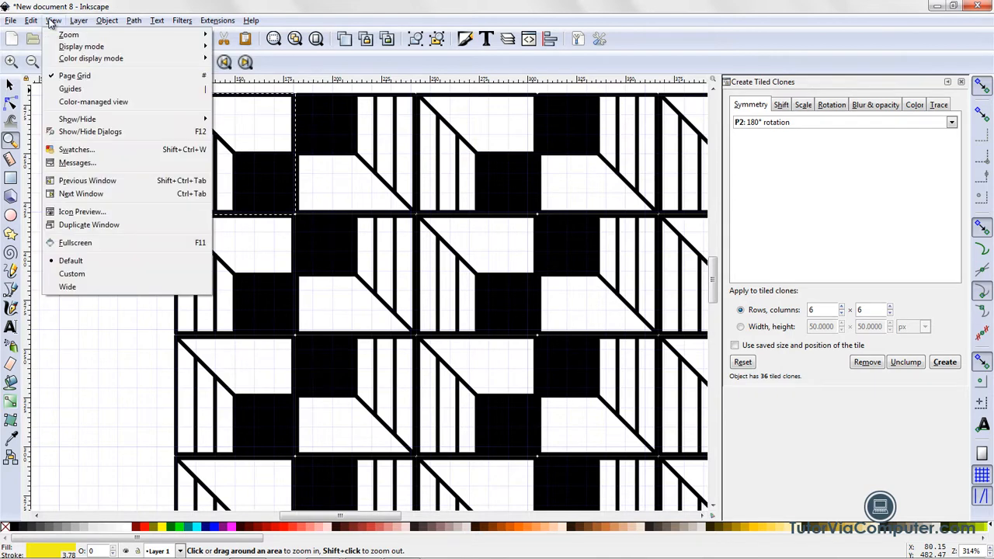
click(62, 75)
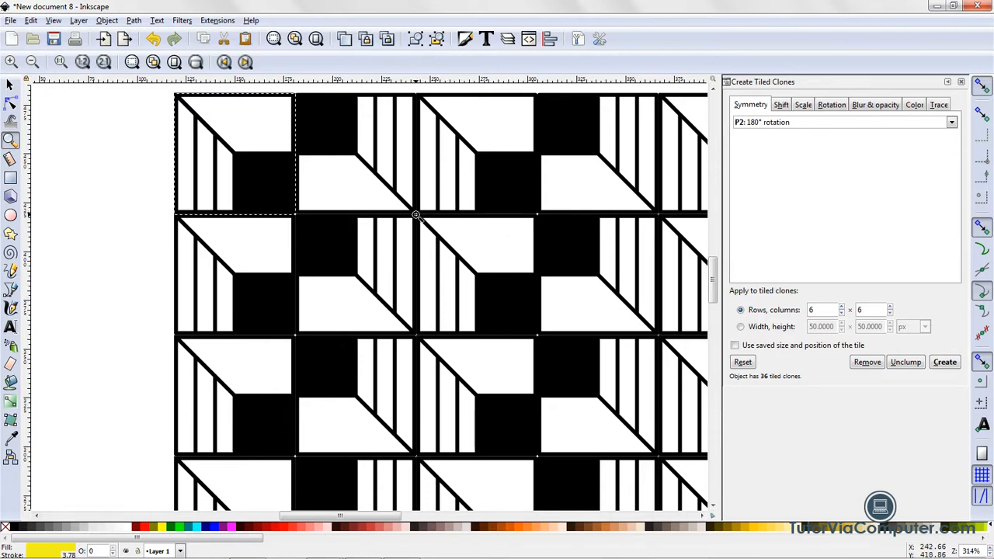
- Examine at high magnification the junction where four clones meet and the border between neighbouring tiles
click(417, 215)
click(417, 216)
click(417, 215)
click(416, 215)
click(417, 216)
click(416, 215)
click(416, 216)
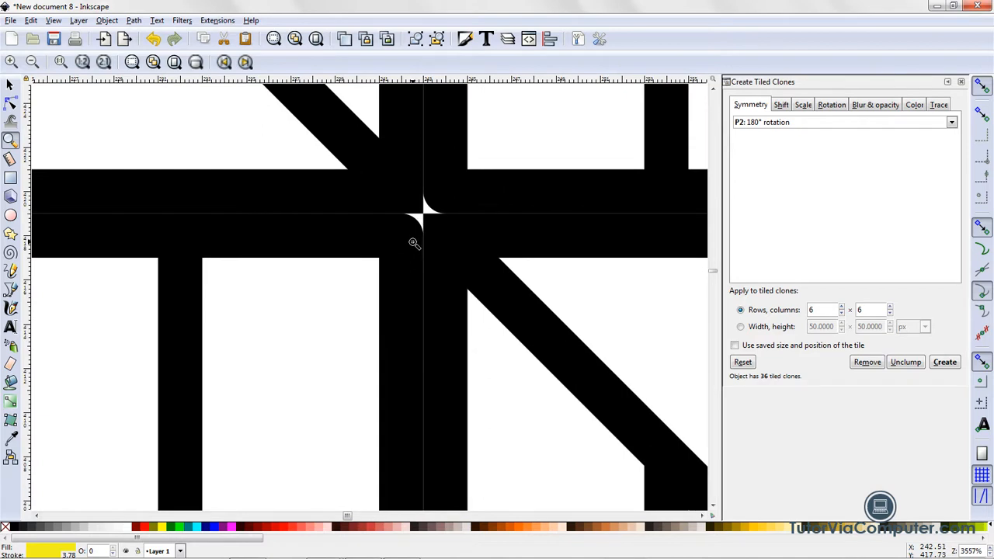
click(420, 216)
click(420, 216)
click(420, 216)
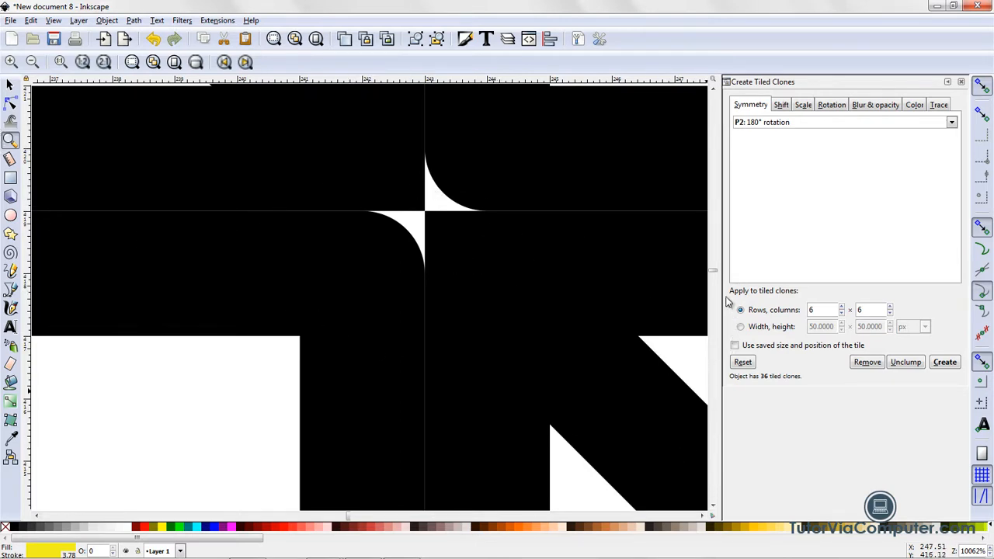
drag(714, 269, 714, 263)
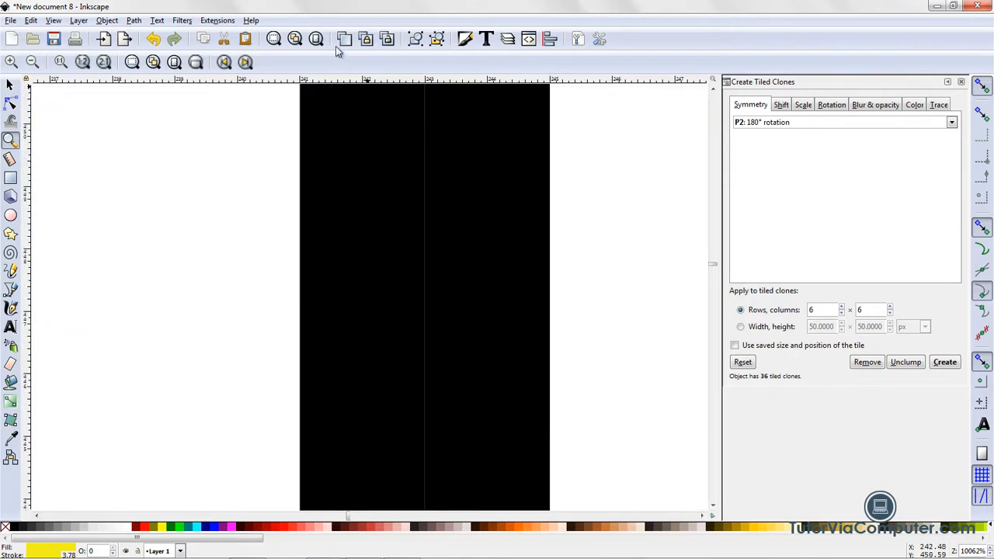
click(316, 39)
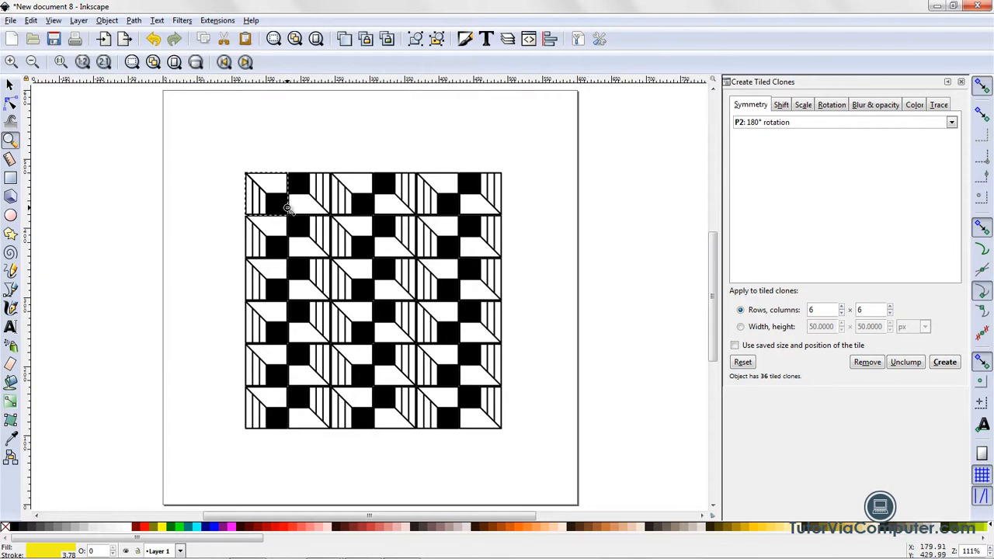
- Select the original tile through one of its first-row clones and remove all of its tiled clones
click(10, 86)
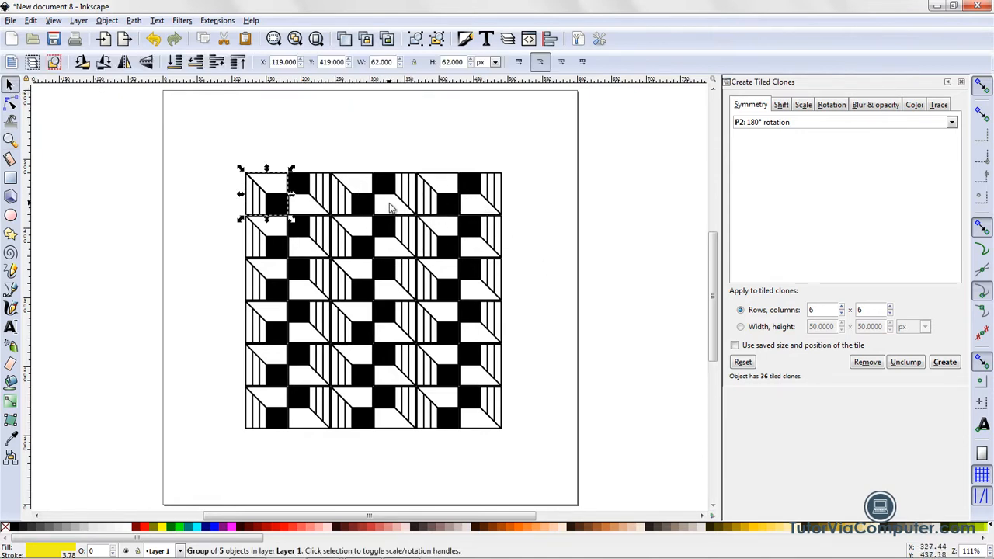
key(Escape)
click(355, 204)
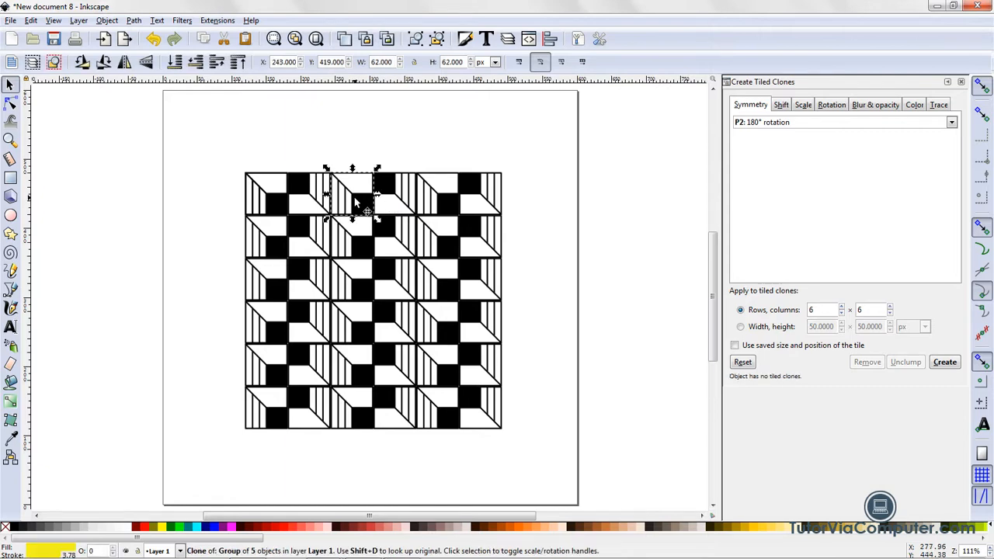
click(31, 21)
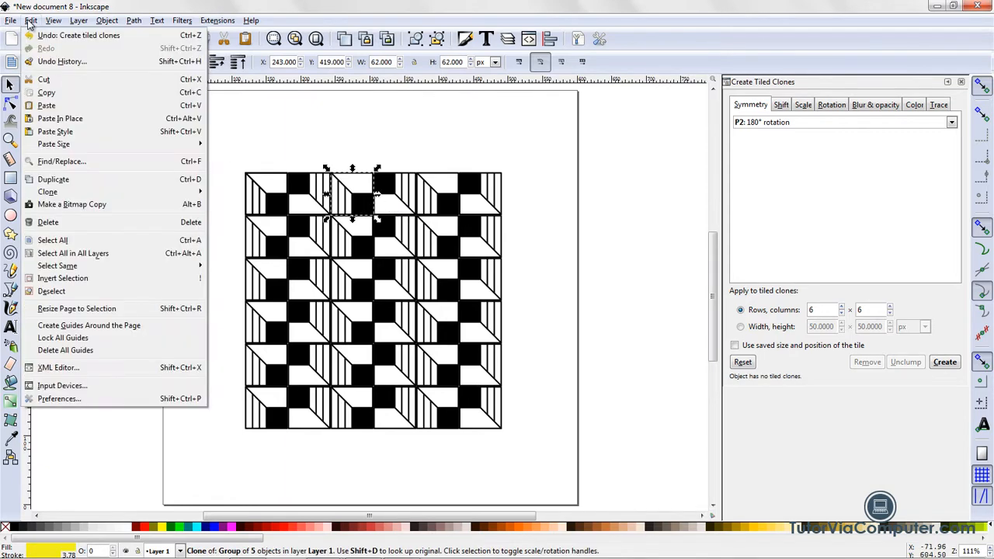
mouse_move(53, 195)
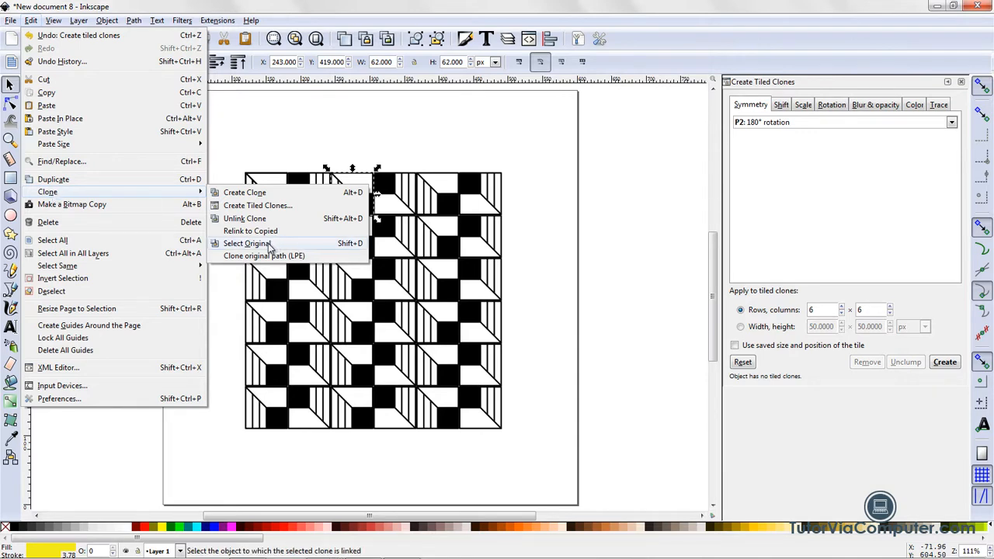
click(247, 243)
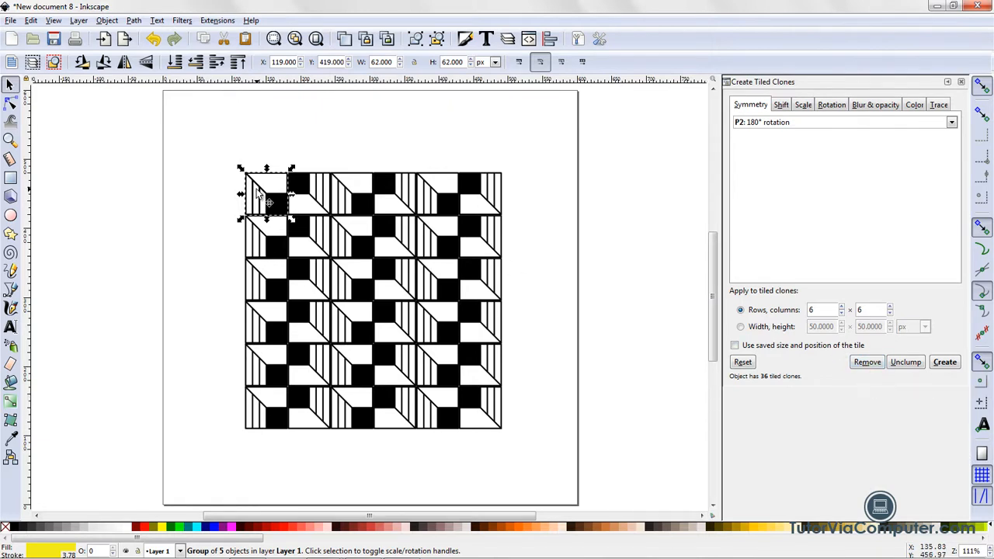
click(865, 362)
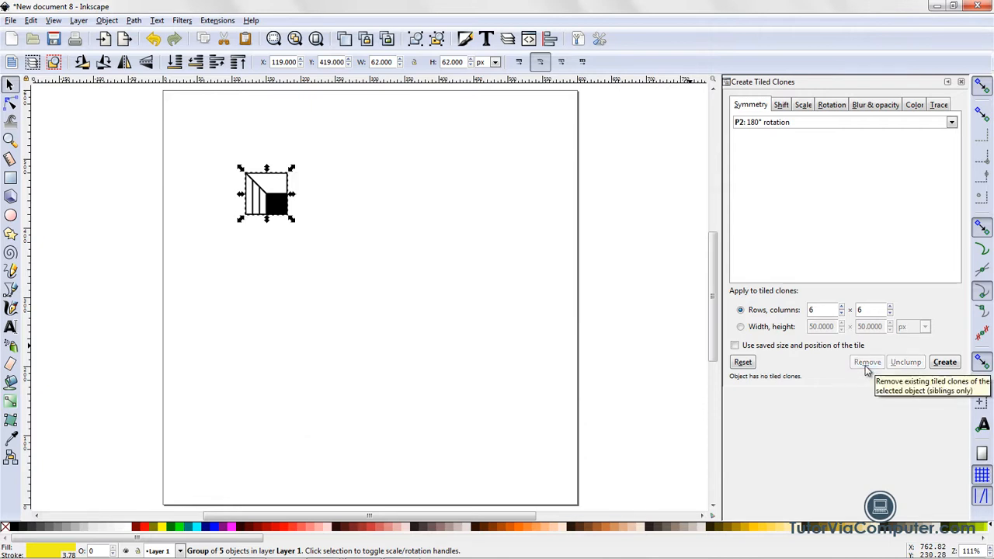
- Recreate the 6 × 6 tiled clones with P2: 180° rotation and move the original tile off the page to its left
click(946, 363)
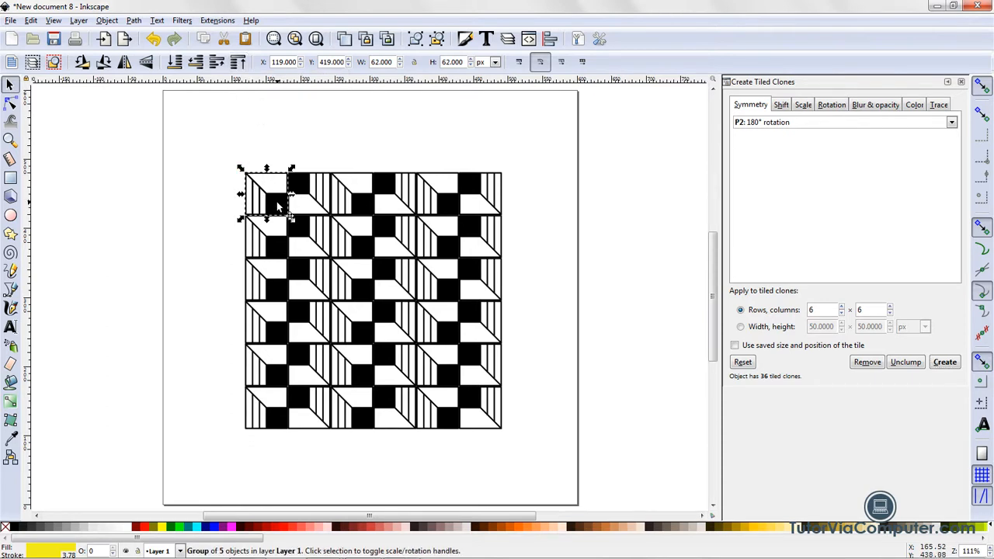
drag(278, 206, 108, 221)
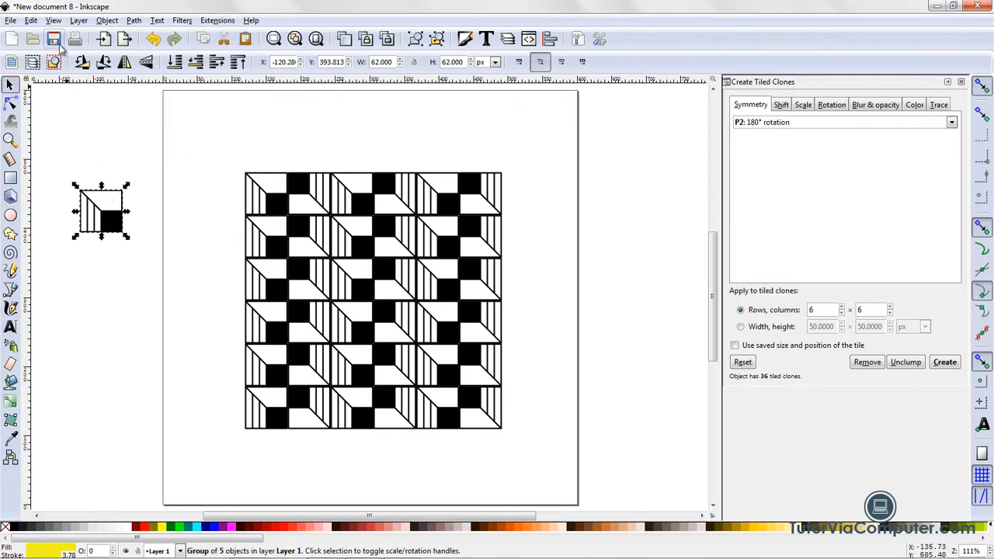
- Show the page grid again and move the original tile up to about X -120, Y 417 px, beside the first clone row
click(53, 21)
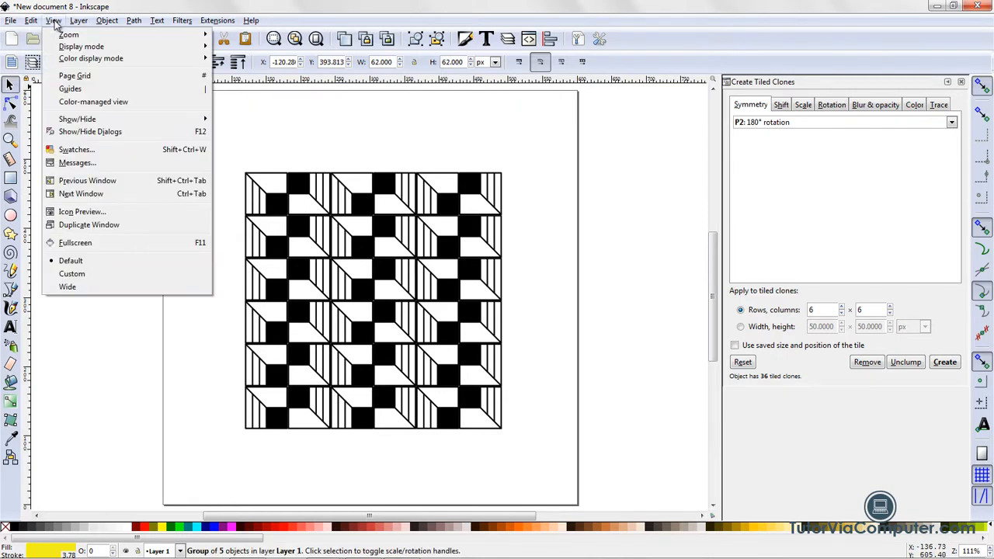
click(69, 75)
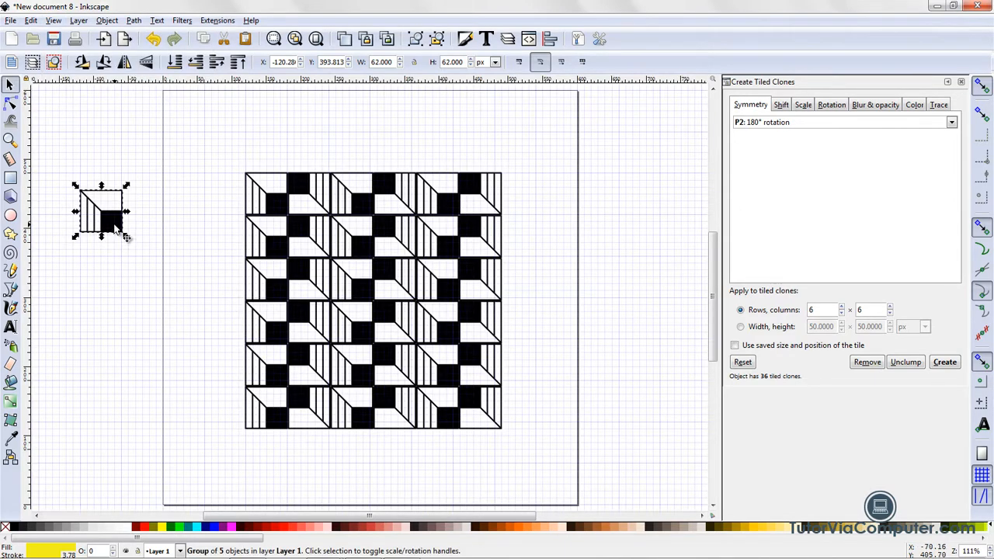
drag(118, 224, 115, 204)
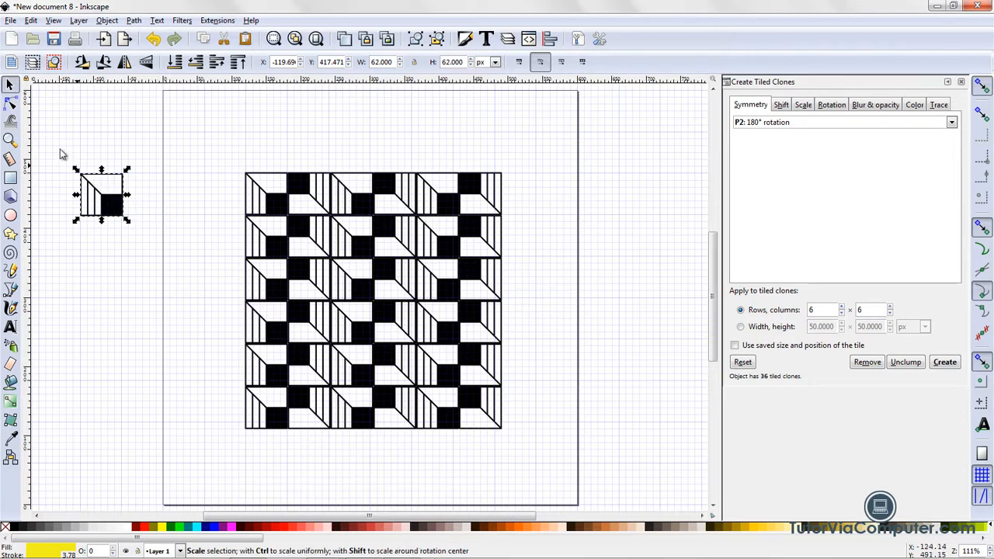
- Set the stroke joins of the original tile to Miter join
click(11, 104)
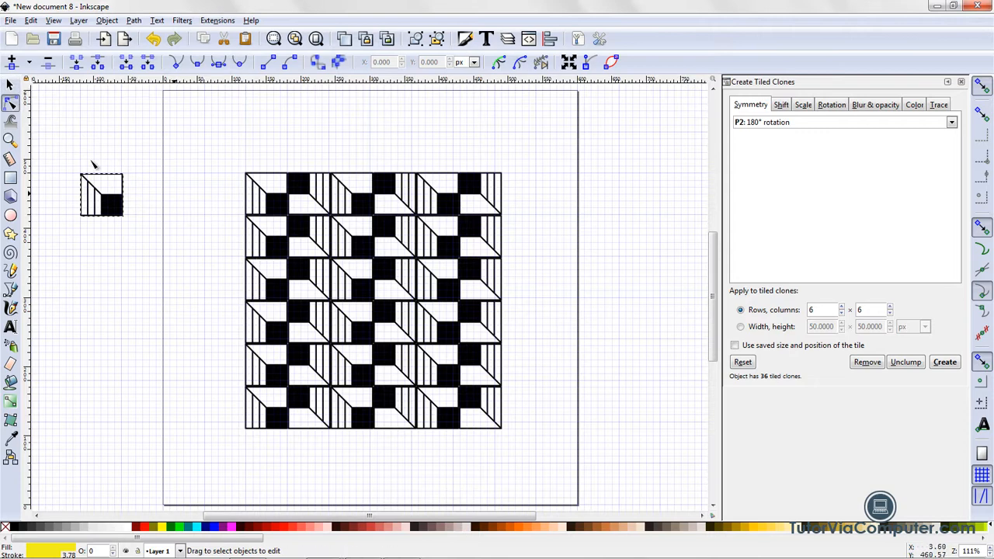
key(s)
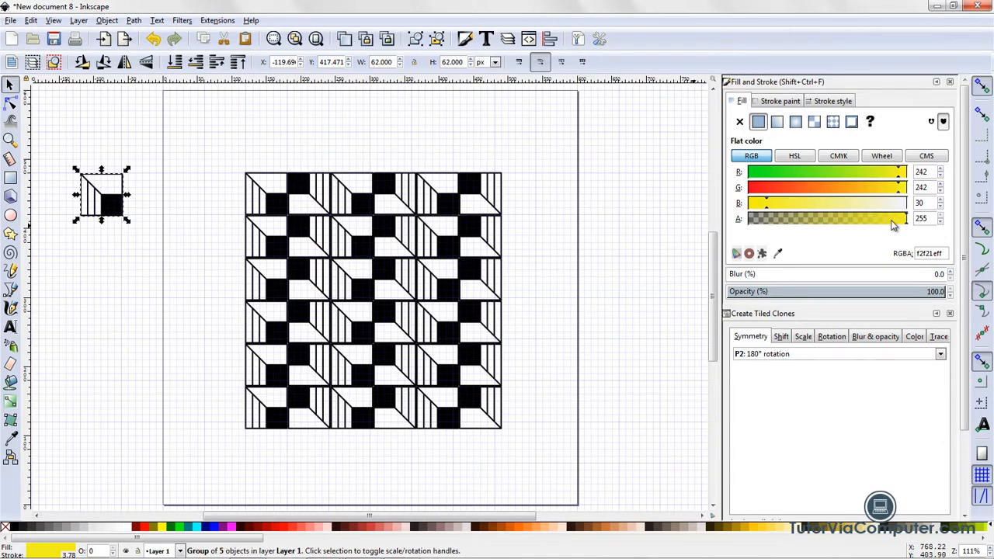
click(850, 101)
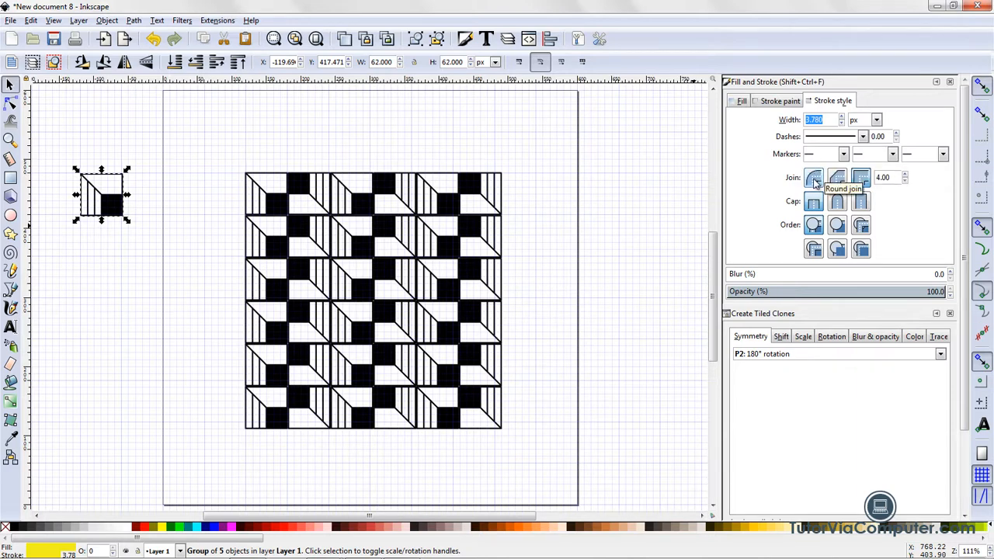
click(867, 182)
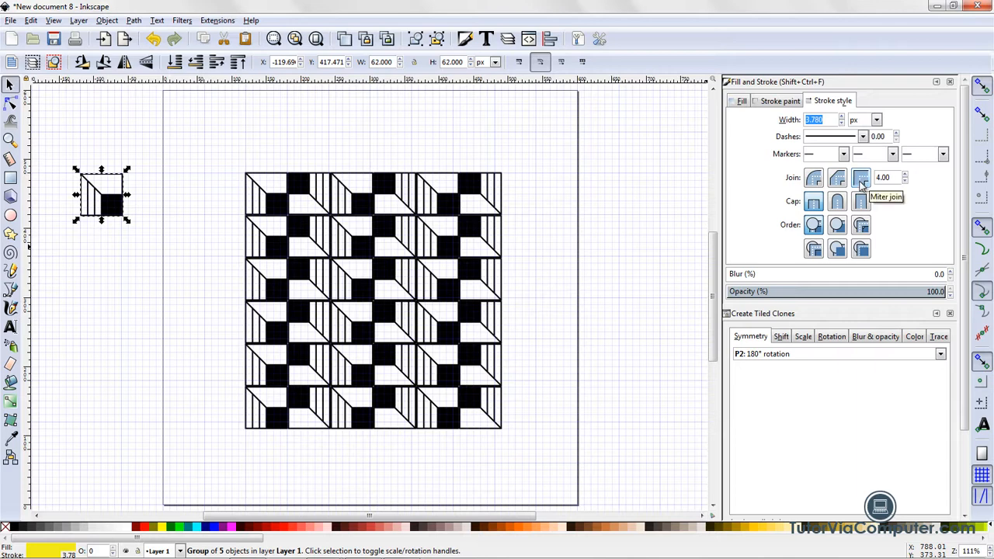
- Undo the accidental stroke thickening of the original tile and set its stroke width to 2.000 px
key(Tab)
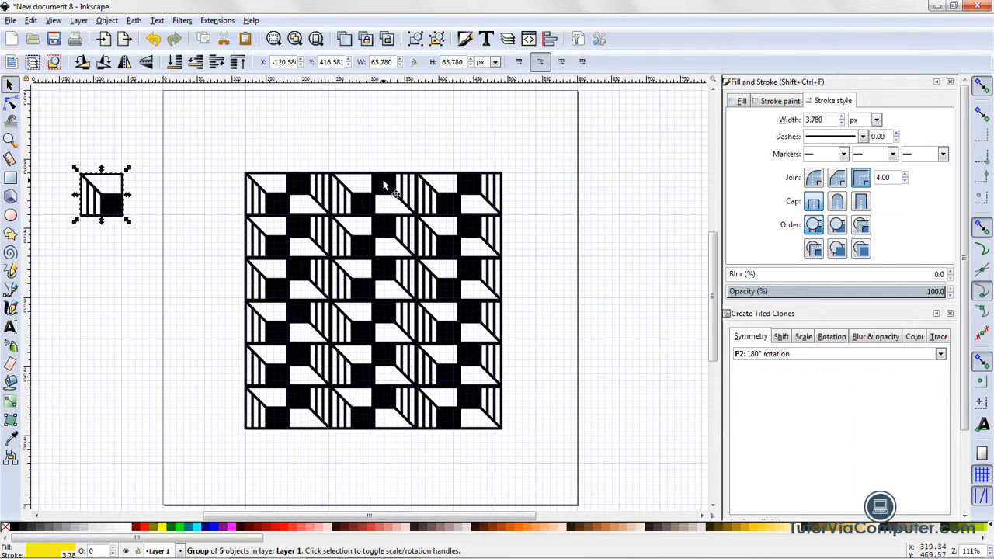
click(31, 21)
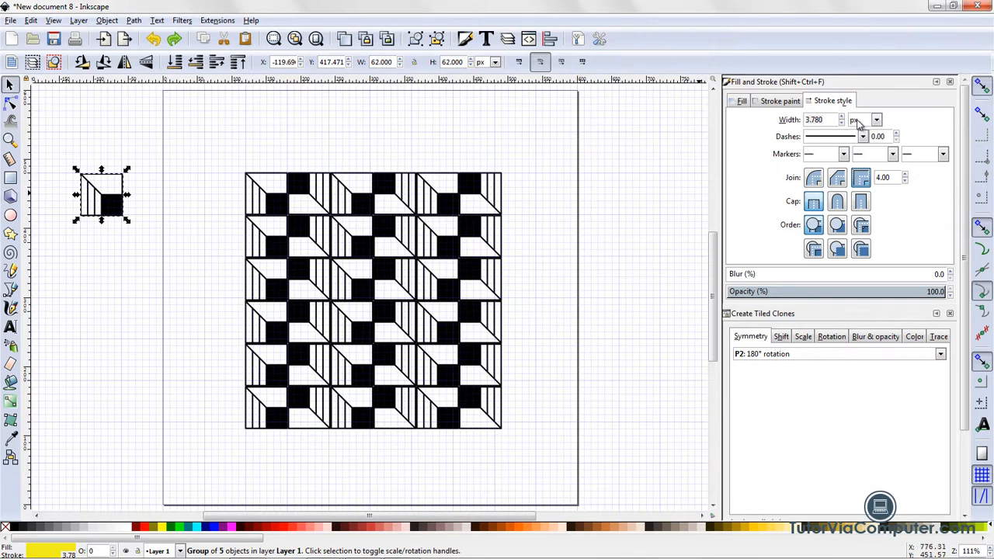
drag(830, 121, 763, 109)
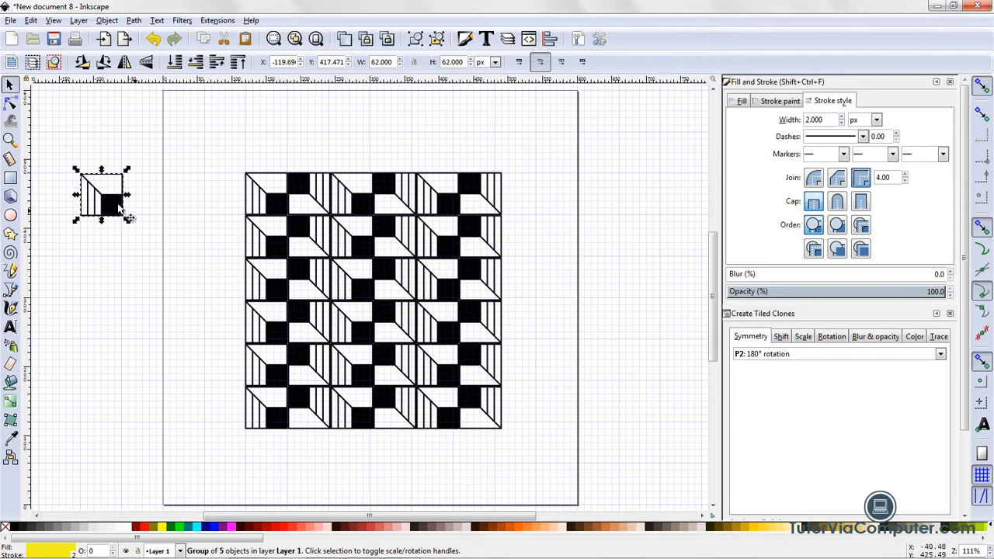
- Examine at high magnification the tile corners where the clones meet and along the outer edge of the pattern
click(10, 140)
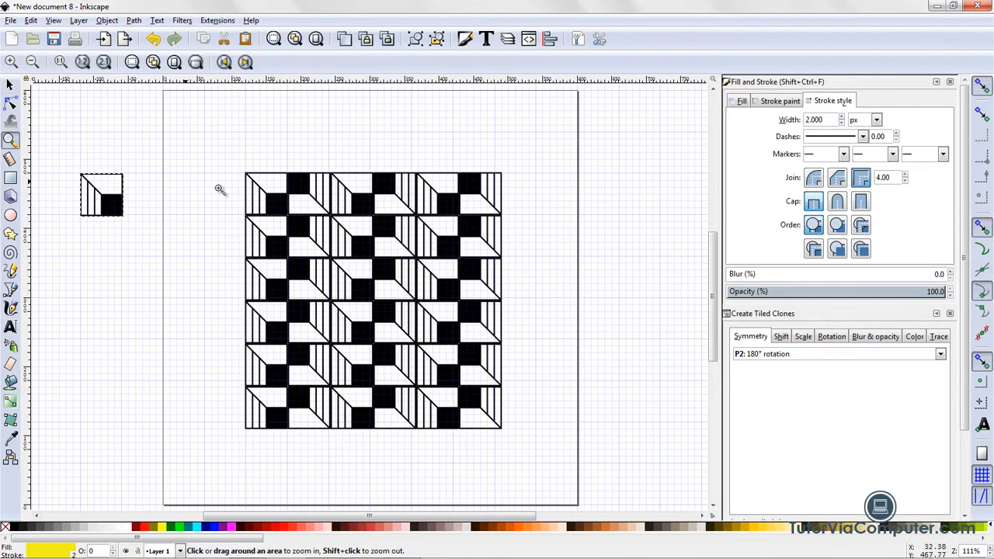
click(287, 217)
click(286, 220)
click(282, 224)
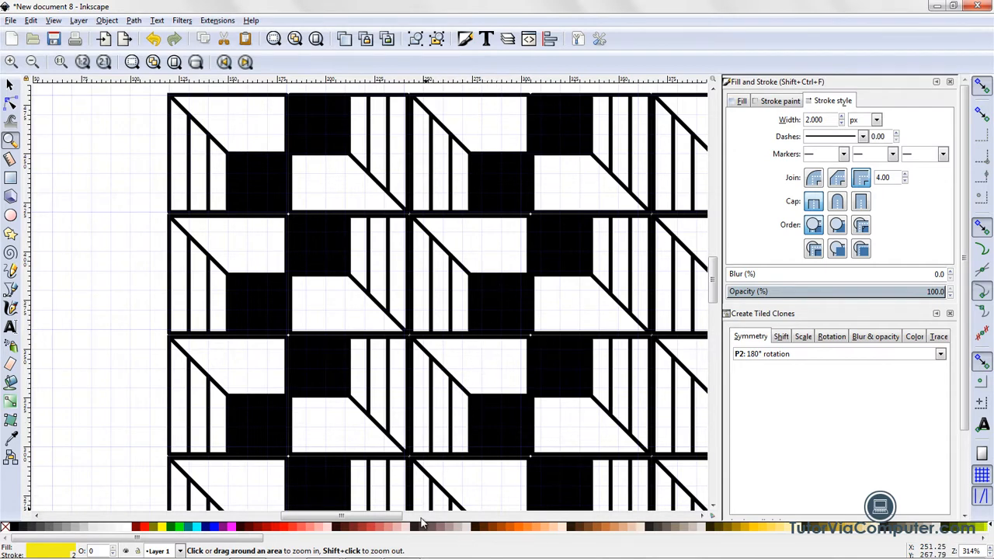
click(291, 216)
click(292, 216)
click(293, 217)
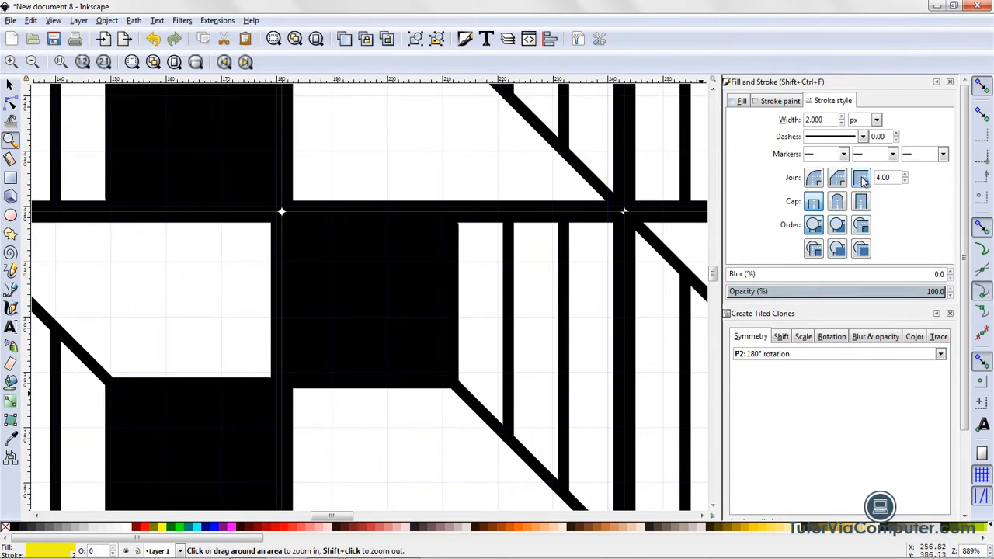
drag(332, 516, 306, 517)
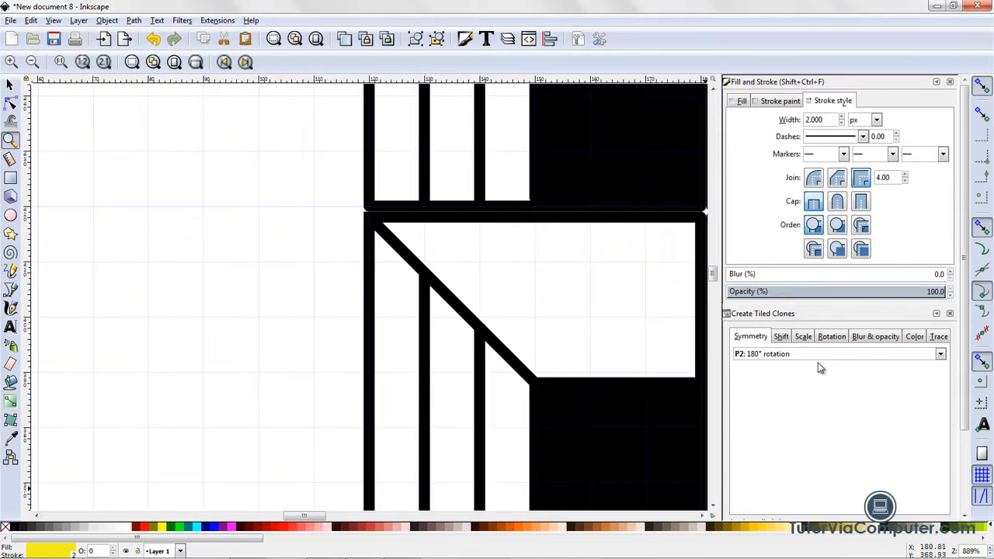
mouse_move(713, 276)
mouse_down()
mouse_move(714, 229)
mouse_move(713, 277)
mouse_up()
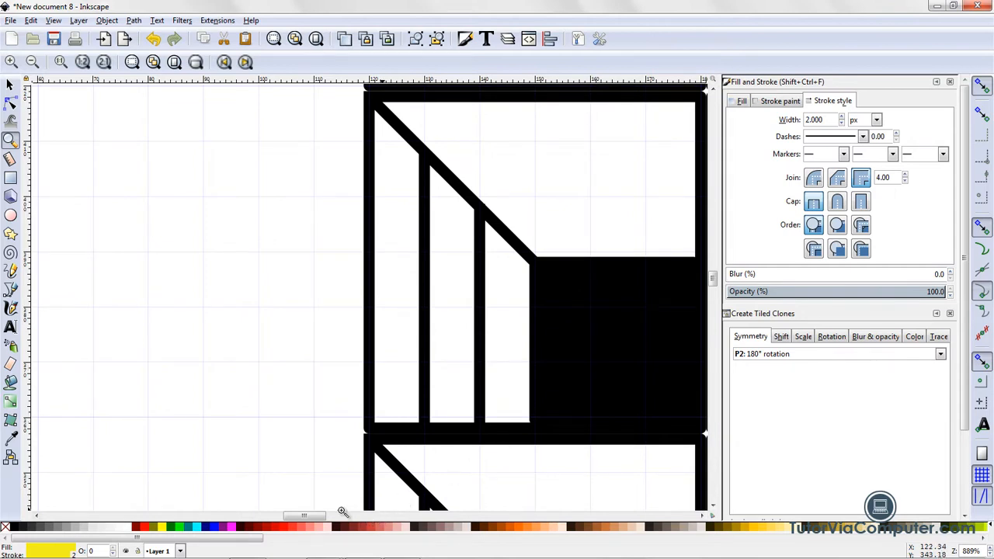
drag(322, 519, 276, 518)
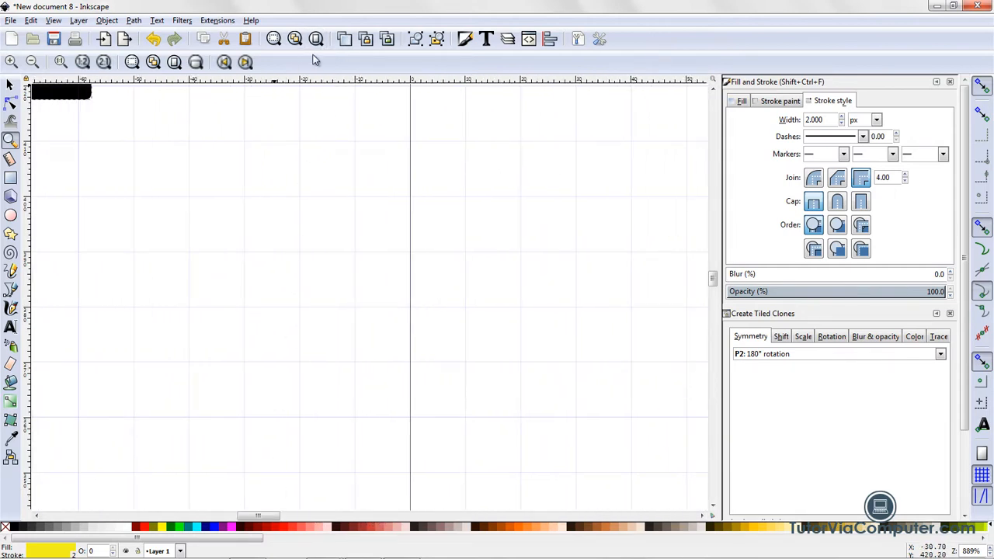
click(317, 39)
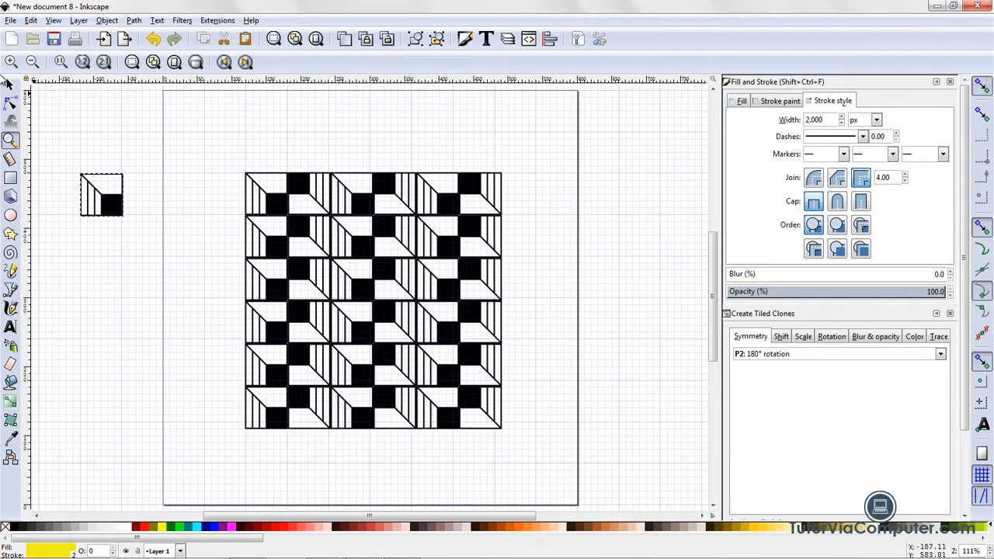
- Move the original tile to about X 30, Y 409 px, beside the first clone row, and set its stroke joins to Miter join
click(10, 84)
click(109, 200)
drag(124, 204, 220, 208)
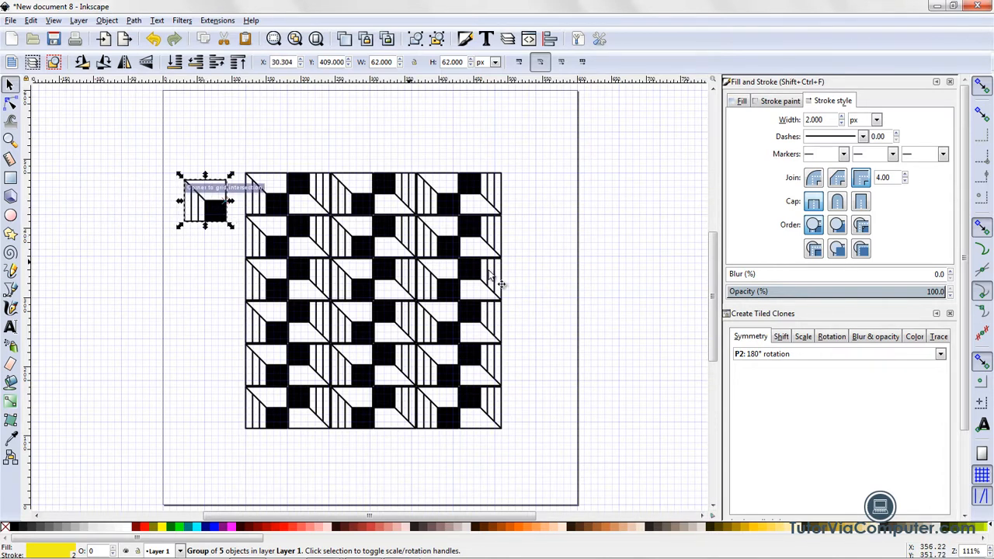
click(815, 180)
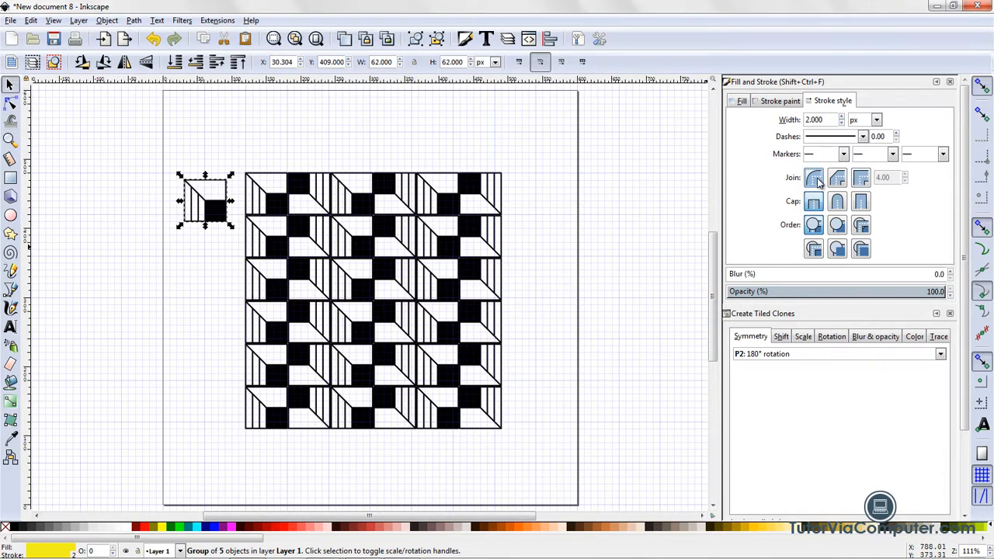
click(860, 180)
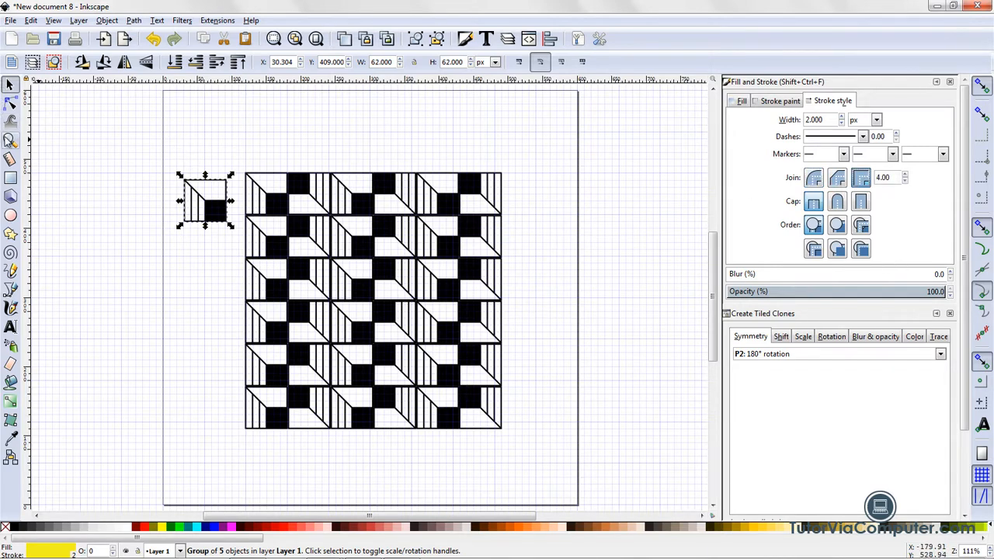
- Examine at high magnification the junction of four clones with mitered stroke corners, and return to the full page
click(10, 139)
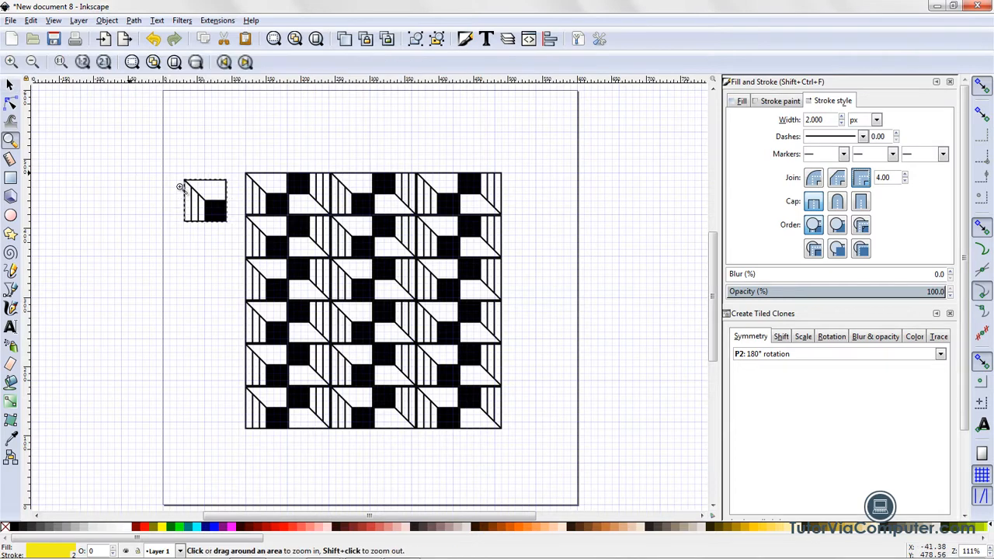
click(290, 216)
click(290, 216)
click(290, 216)
click(289, 216)
click(290, 216)
click(289, 216)
click(290, 216)
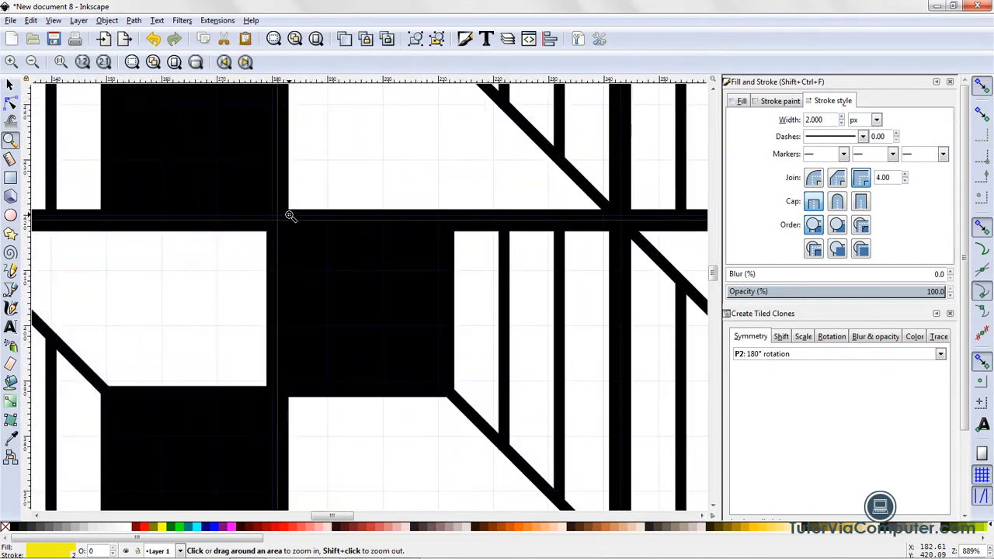
click(290, 216)
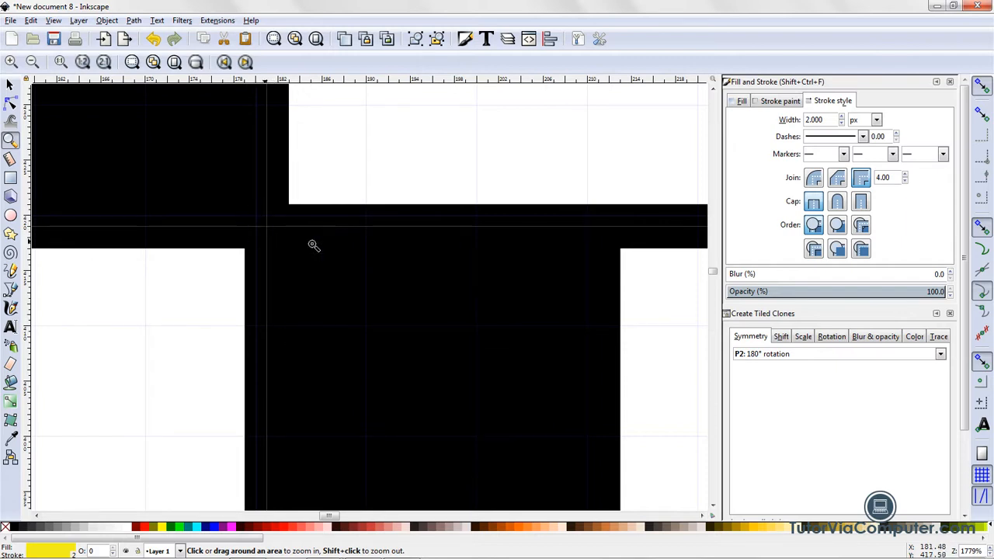
click(317, 42)
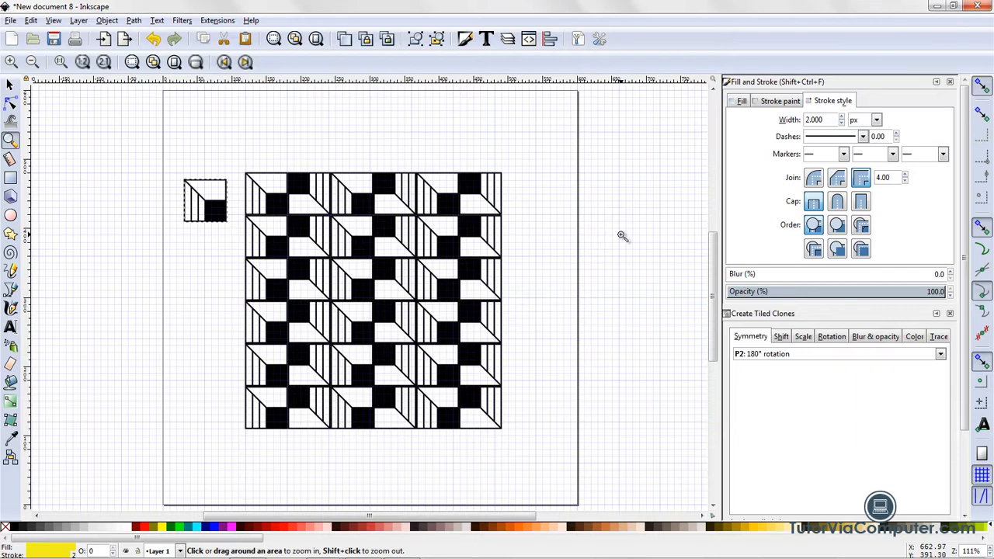
- Enlarge the original tile slightly about its centre to 63.741 × 63.741 px and check the shared borders of the clones
click(11, 87)
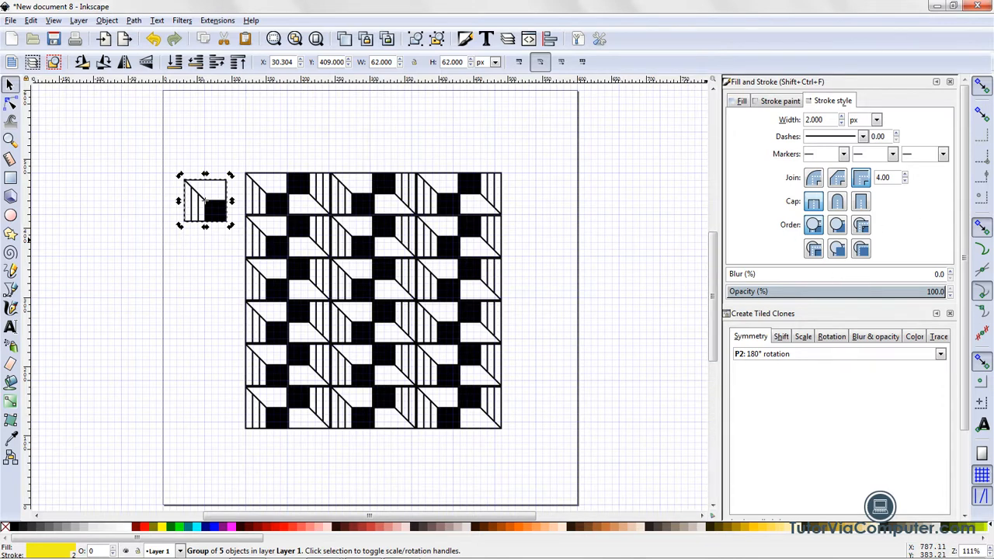
key(alt)
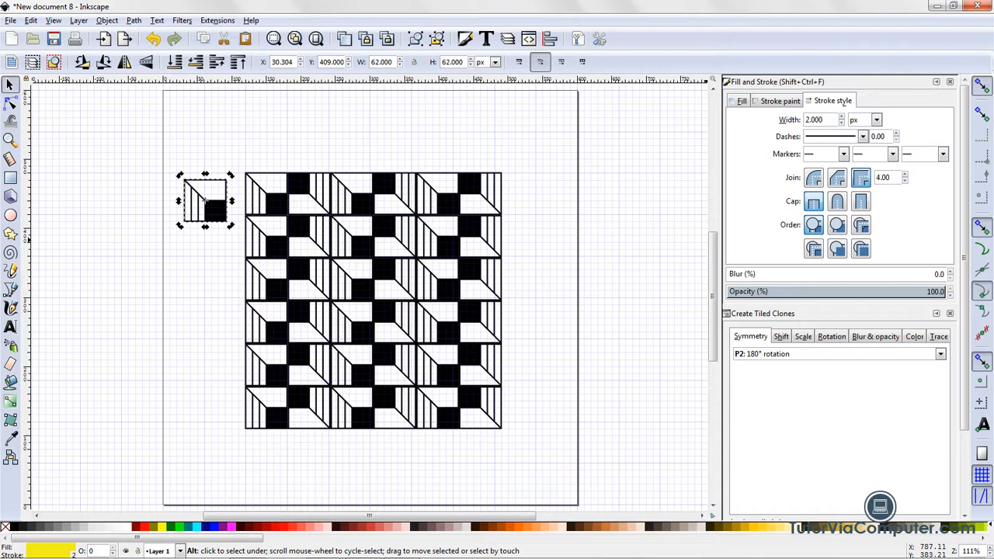
alt+click(204, 200)
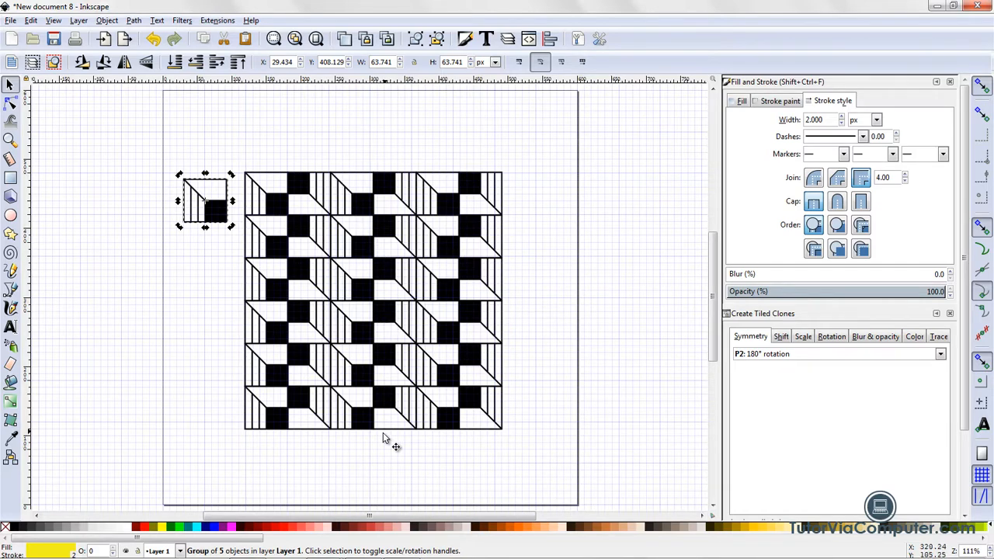
click(10, 139)
click(332, 215)
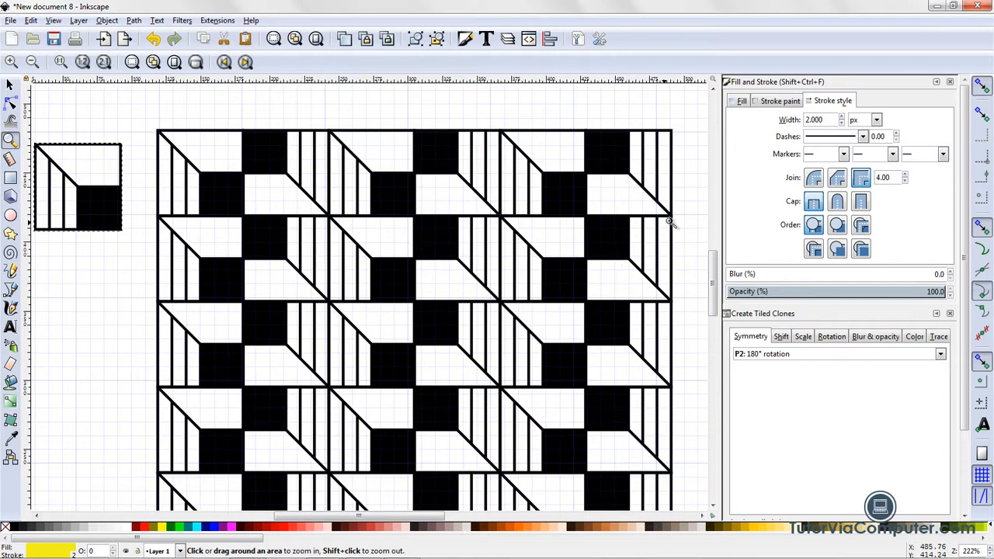
click(316, 42)
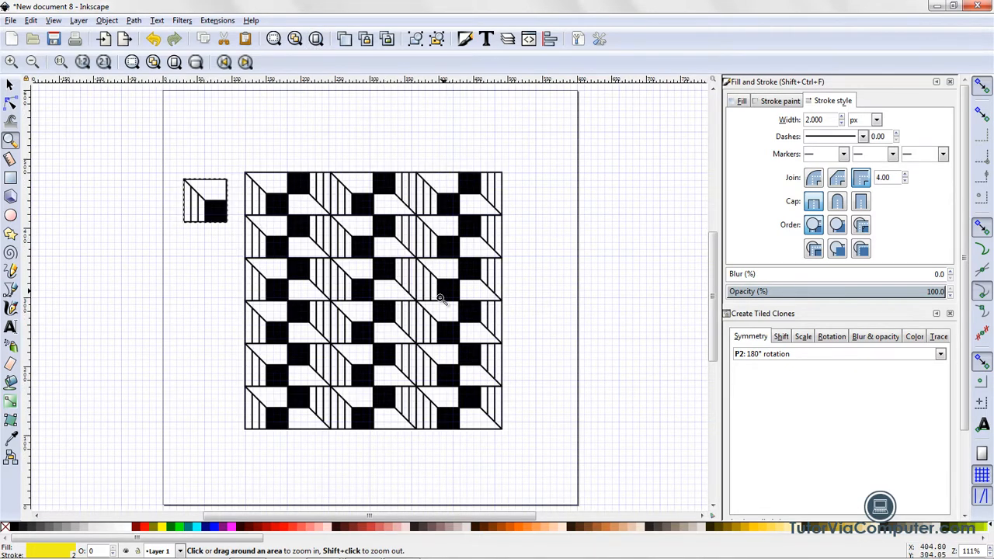
- Delete the original tile beside the pattern while keeping its clones
click(12, 84)
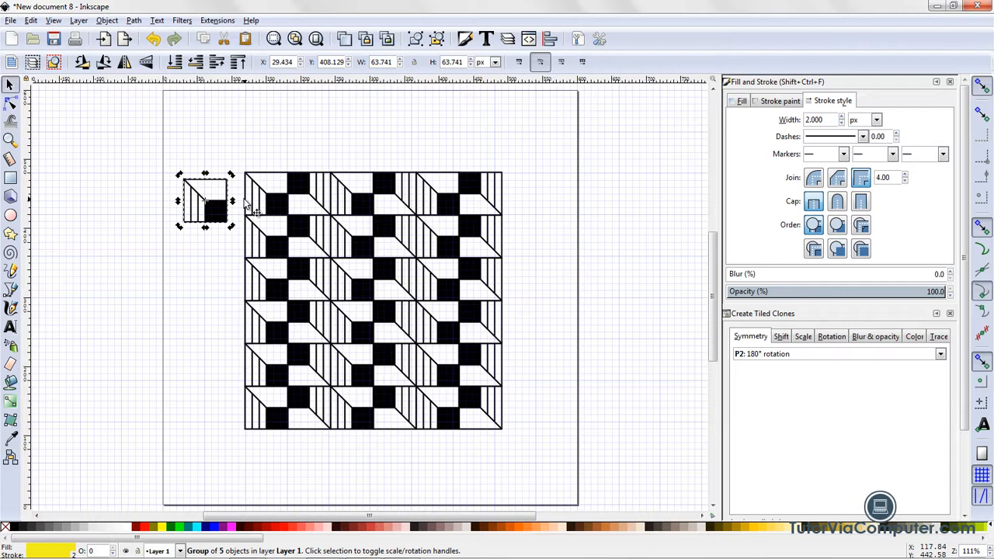
key(Delete)
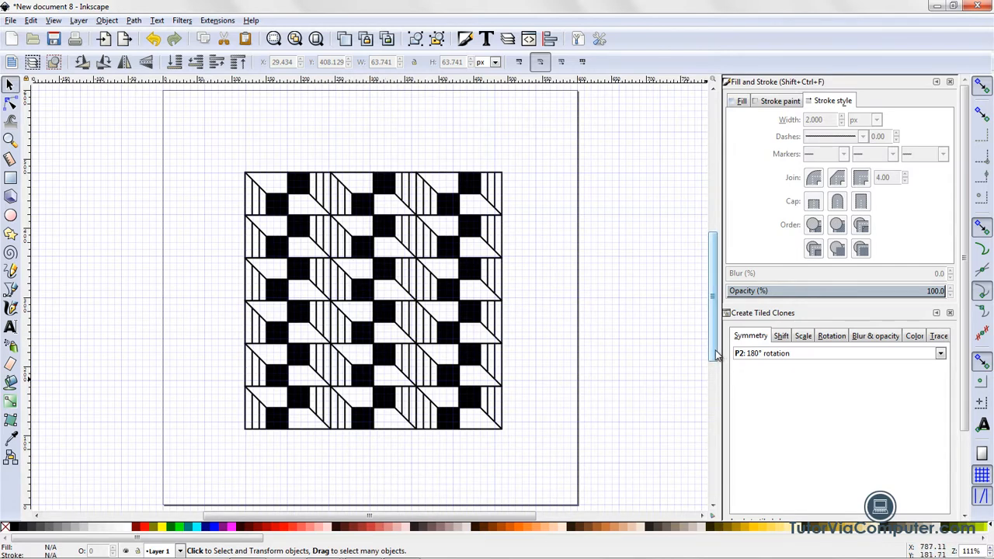
- Start the Rectangle tool and enable snapping to the page border
drag(715, 350, 716, 350)
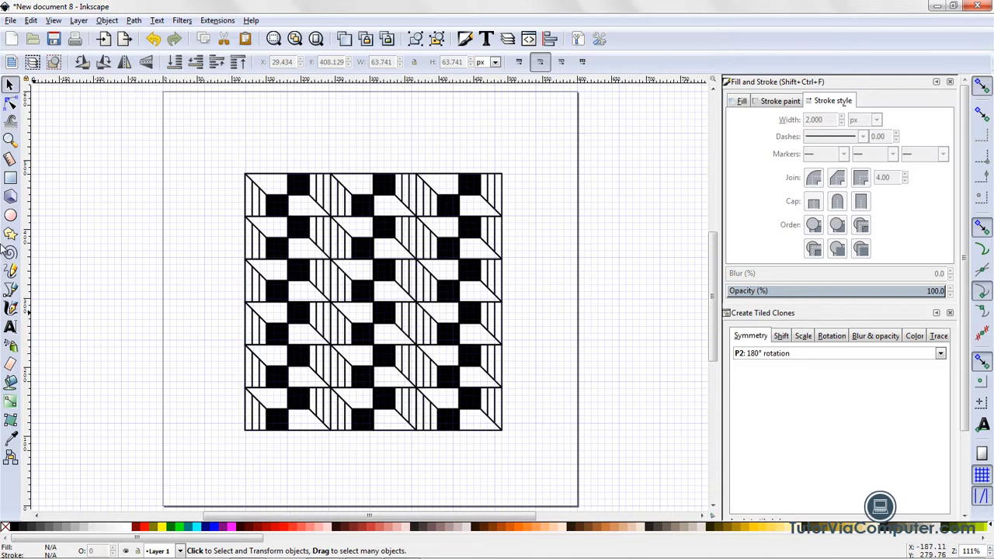
click(11, 179)
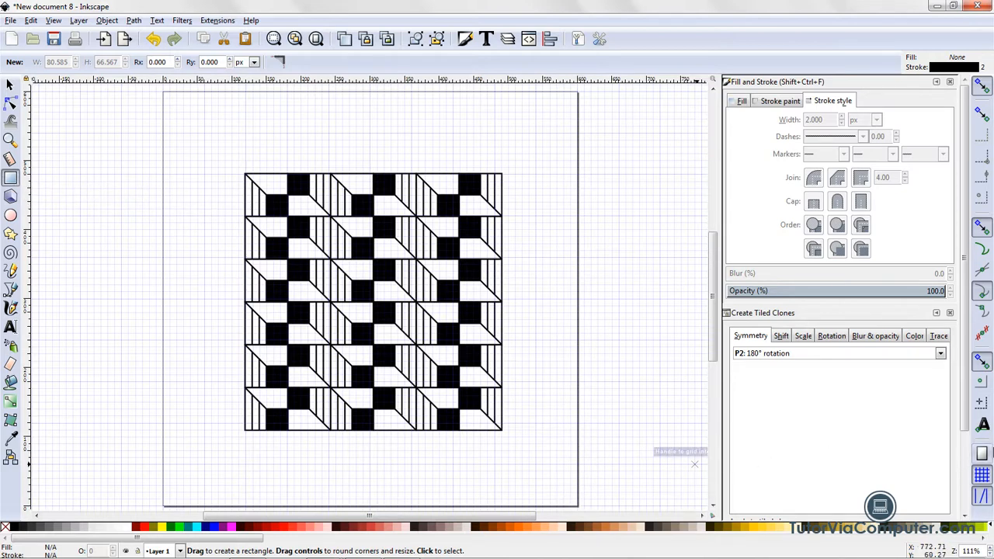
click(982, 454)
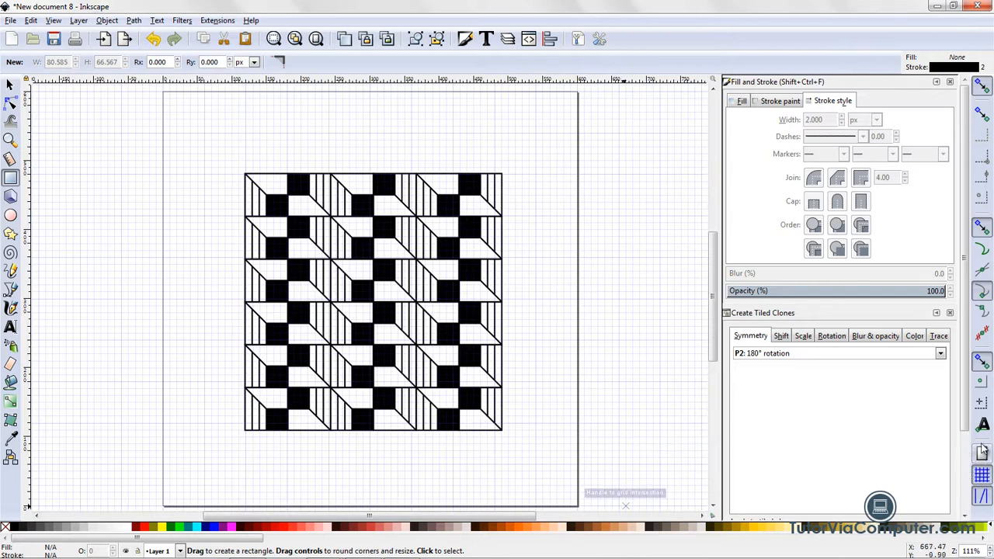
click(988, 454)
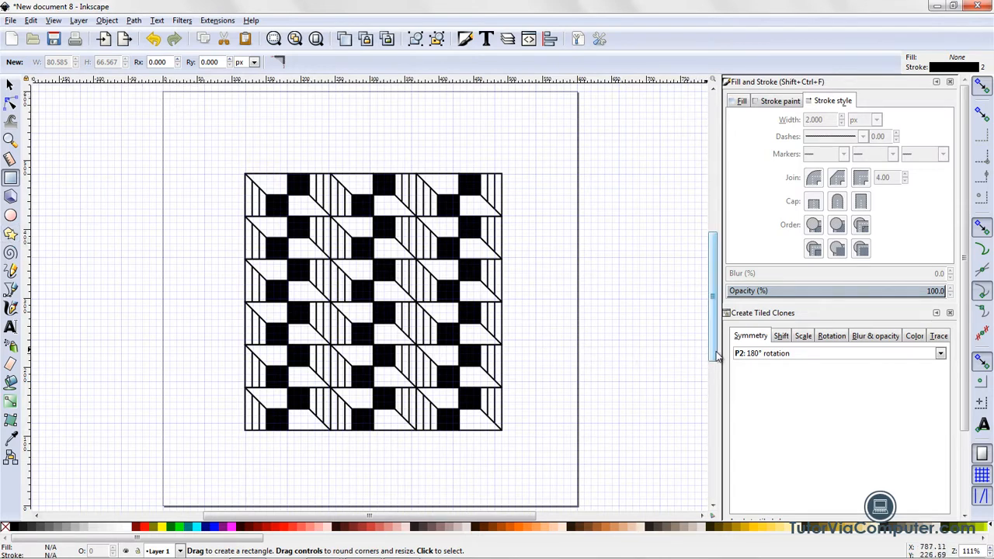
- Draw an unfilled rectangle around the whole page, with its opposite corners snapped to the page corners
drag(717, 351, 716, 349)
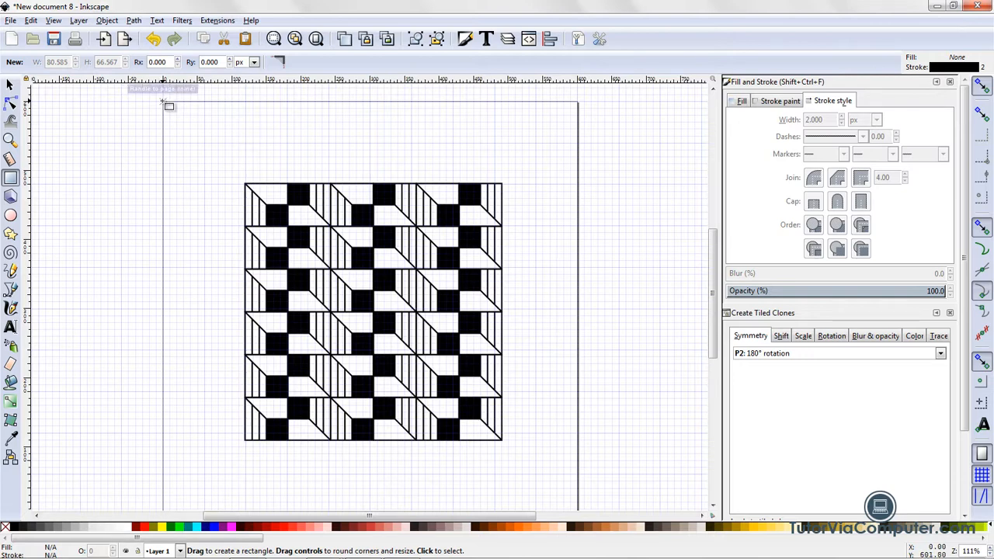
mouse_move(163, 102)
mouse_down()
mouse_move(319, 273)
mouse_move(501, 509)
mouse_move(580, 509)
mouse_up()
drag(710, 364, 714, 397)
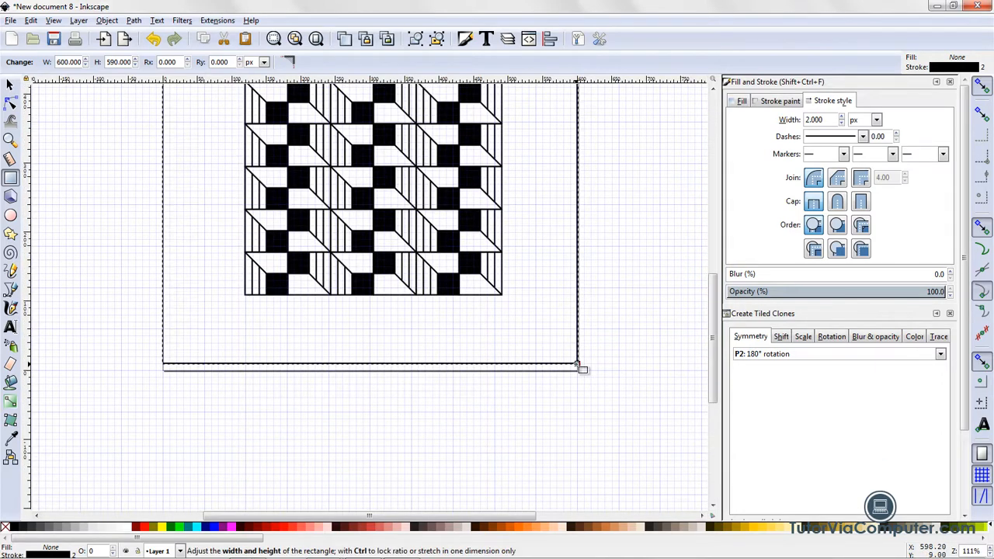
drag(578, 364, 579, 372)
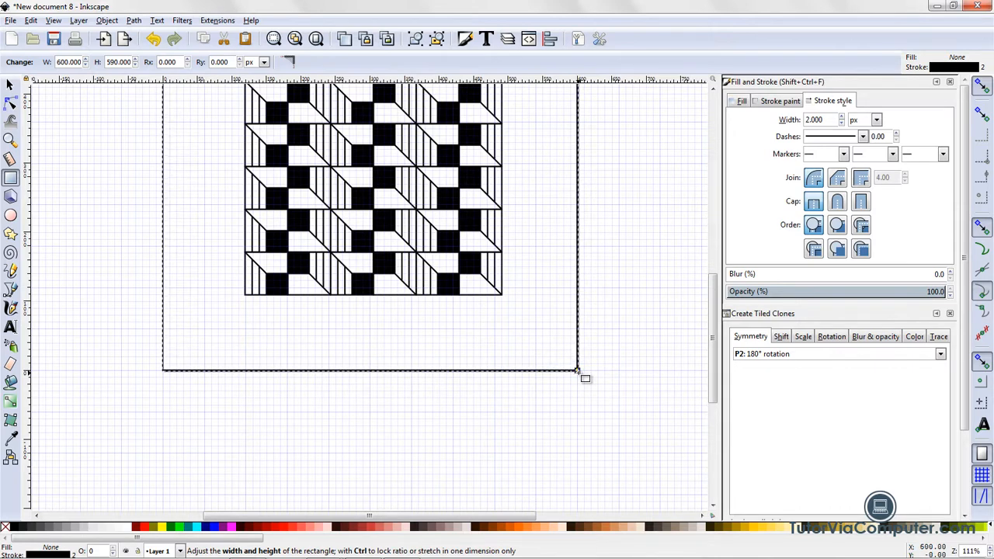
- Extend the page frame rectangle to the page corner so that it measures 600 × 600 px
drag(577, 370, 577, 370)
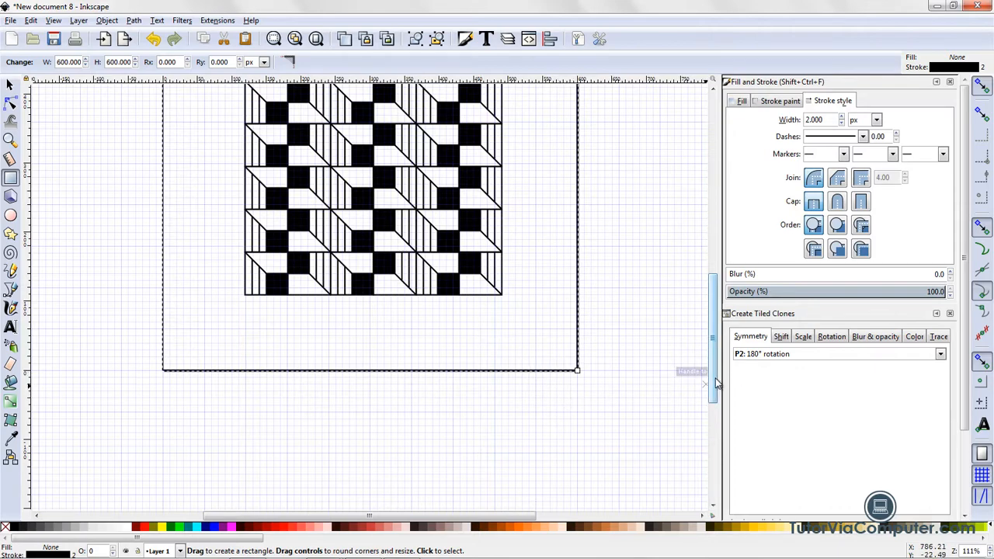
- Draw a 480 × 480 px rectangle around the tile pattern and set its stroke width to 6 px
drag(716, 383, 721, 342)
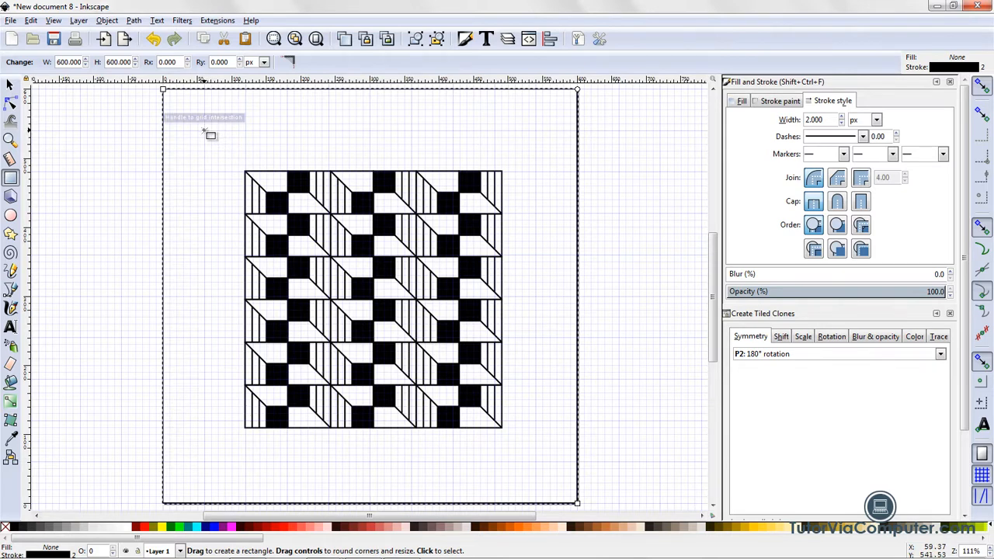
mouse_move(205, 131)
mouse_down()
mouse_move(528, 432)
mouse_move(535, 461)
mouse_up()
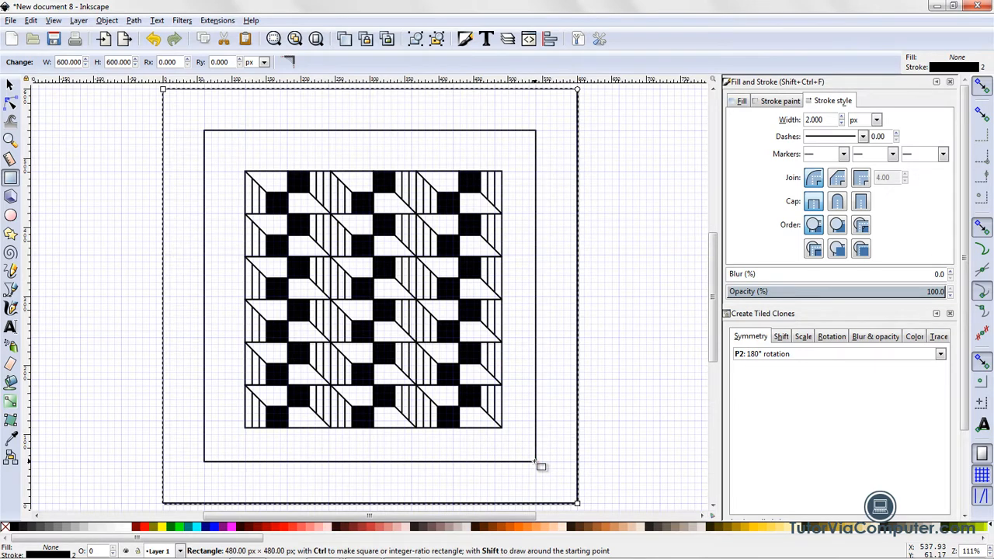
drag(536, 461, 535, 461)
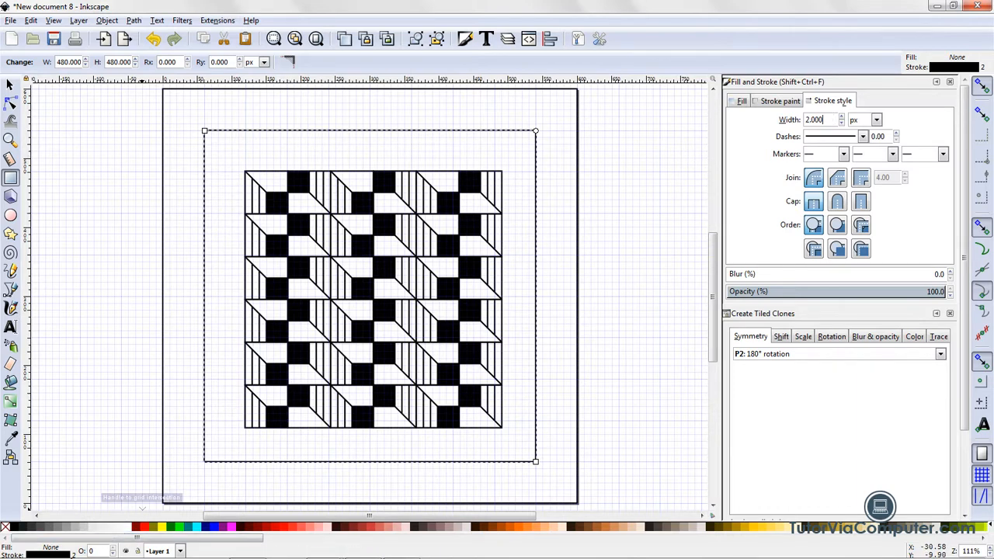
right_click(73, 554)
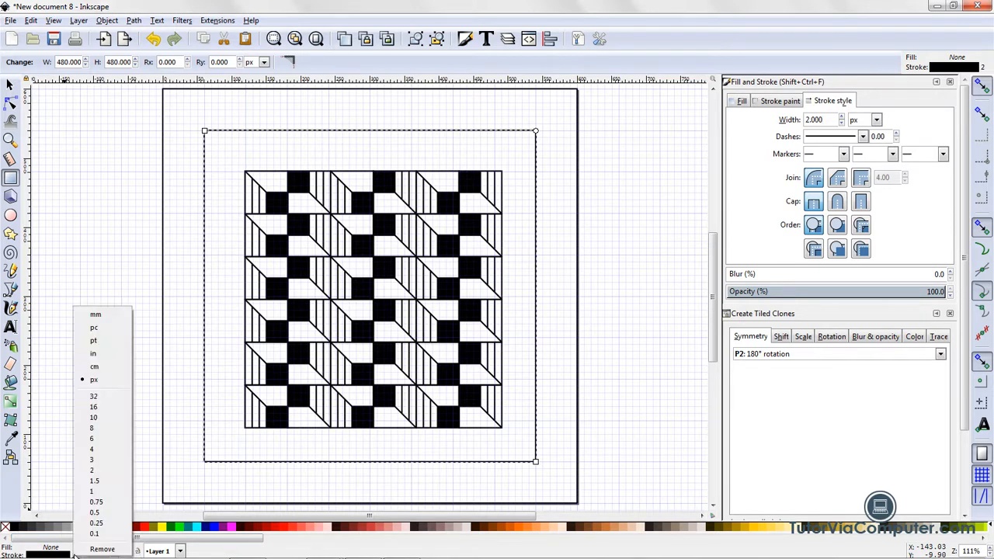
click(93, 440)
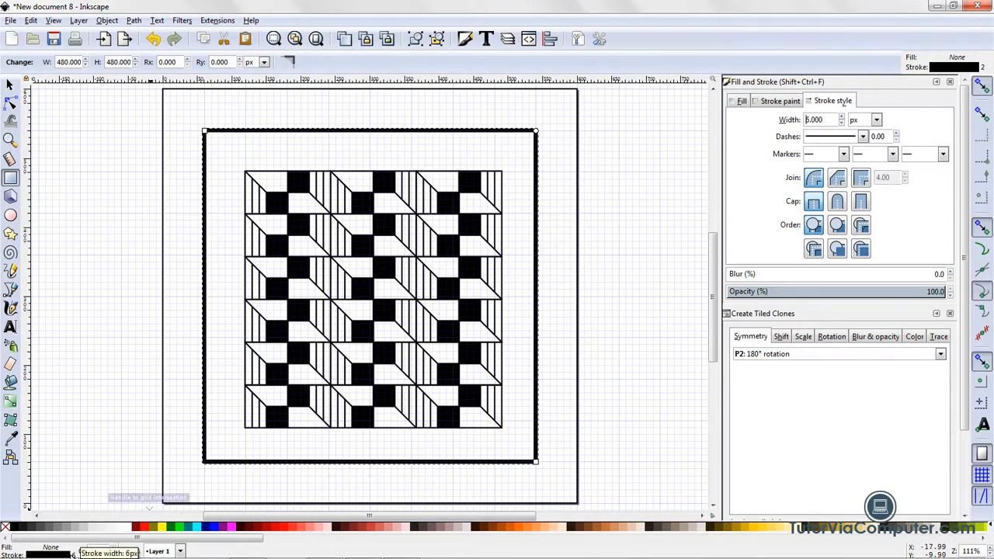
right_click(74, 555)
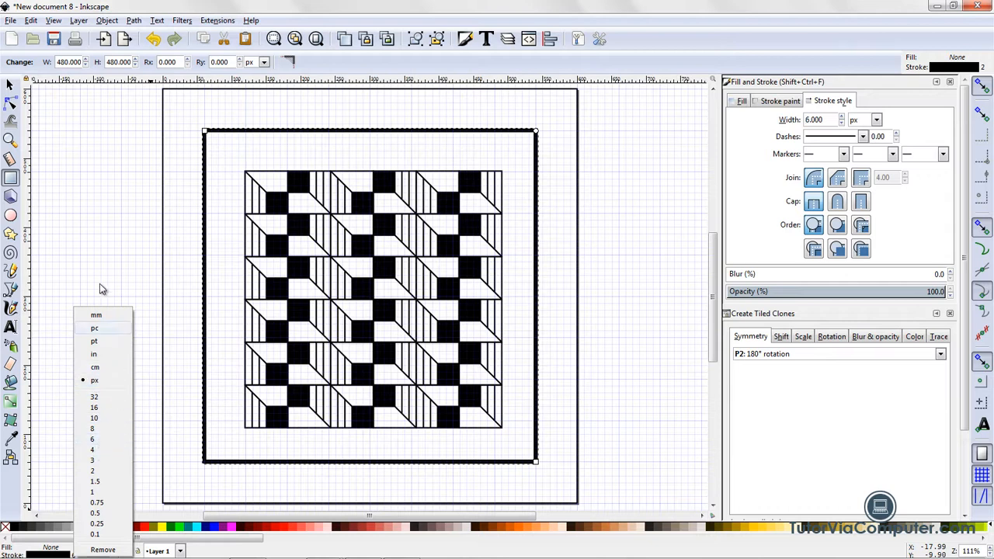
click(93, 262)
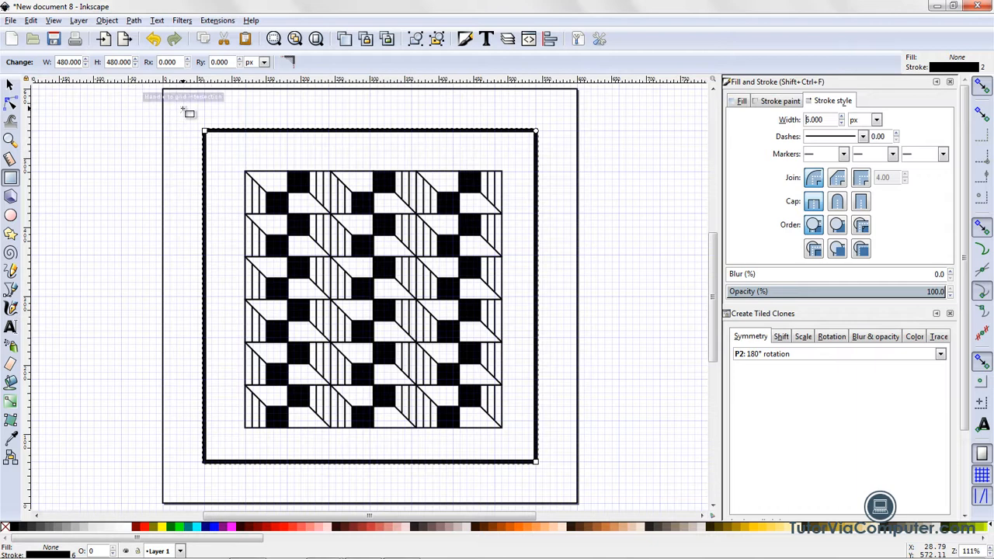
- Draw a 540 × 550 px rectangle between the thick inner frame and the page-sized rectangle
drag(183, 109, 558, 489)
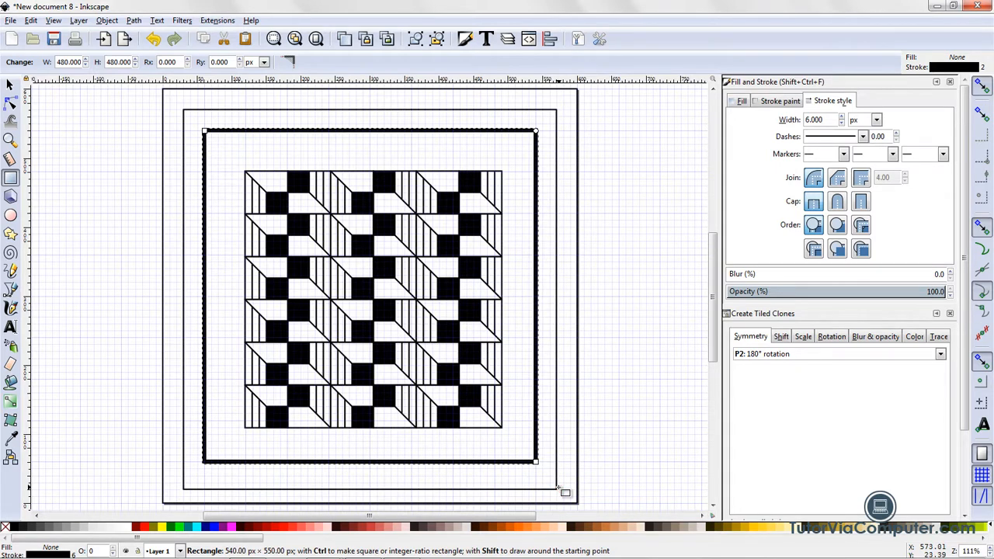
drag(558, 488, 557, 489)
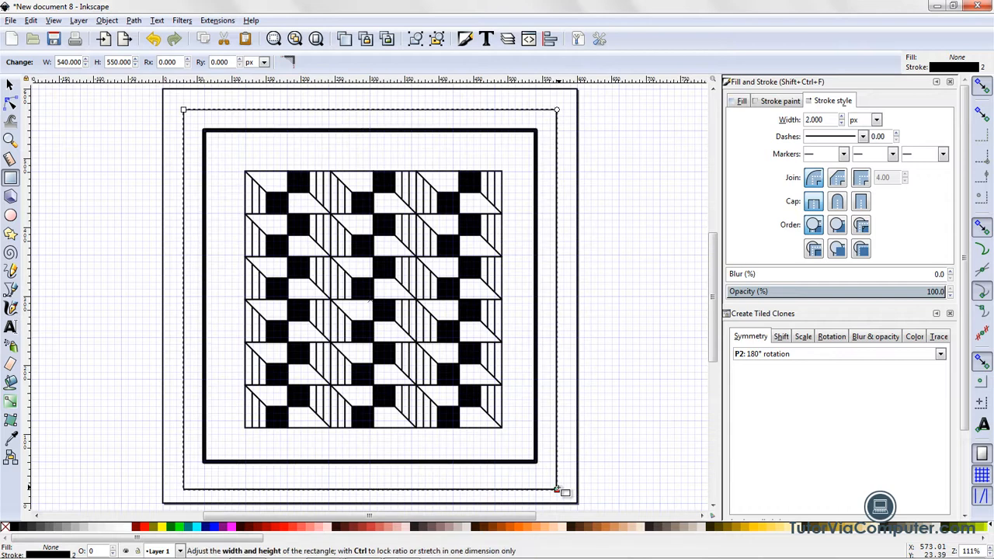
- Set the stroke width of the page-sized outer rectangle to 4 px and deselect it
click(10, 84)
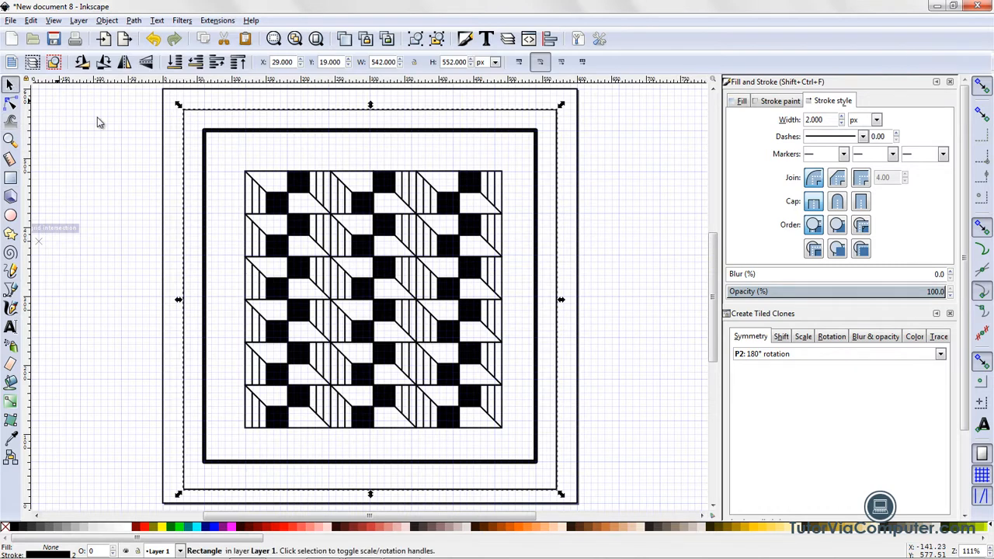
click(163, 171)
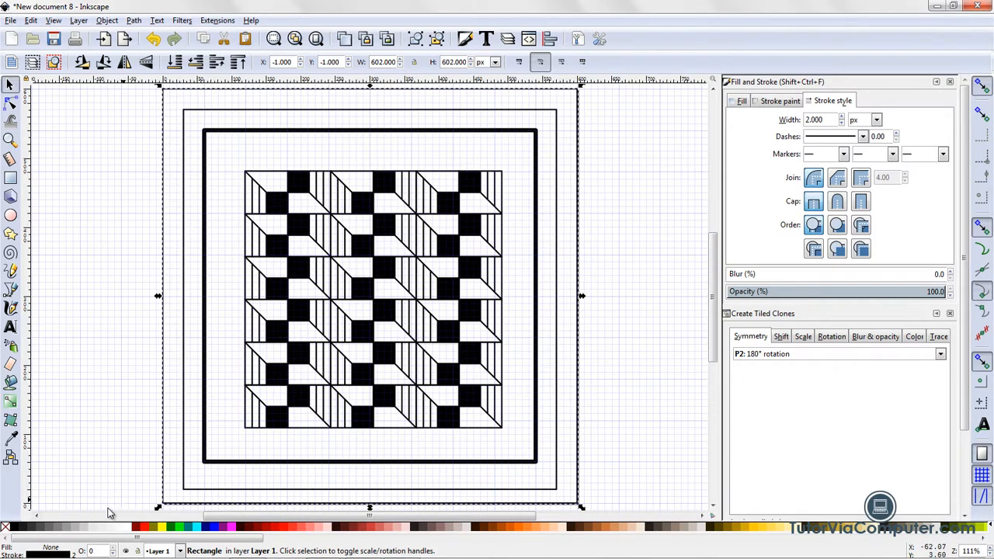
right_click(73, 552)
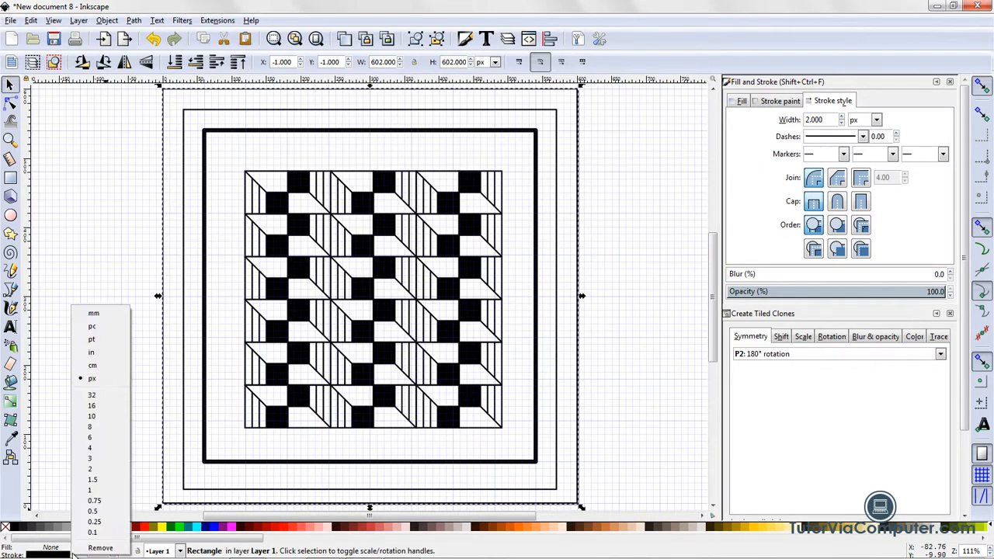
click(91, 450)
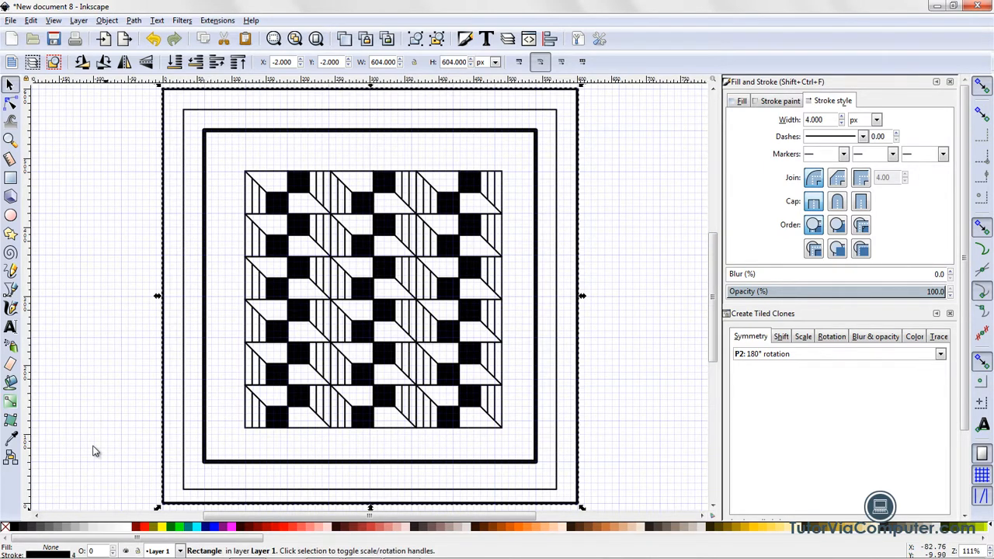
click(60, 369)
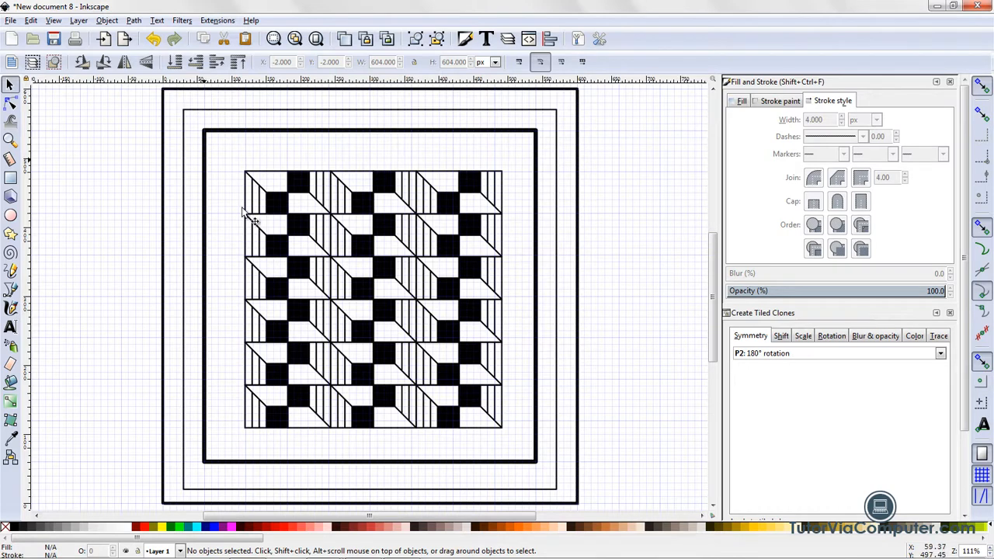
- Fill the page-sized outer rectangle with white and lower it to the bottom, behind the tile pattern
click(579, 505)
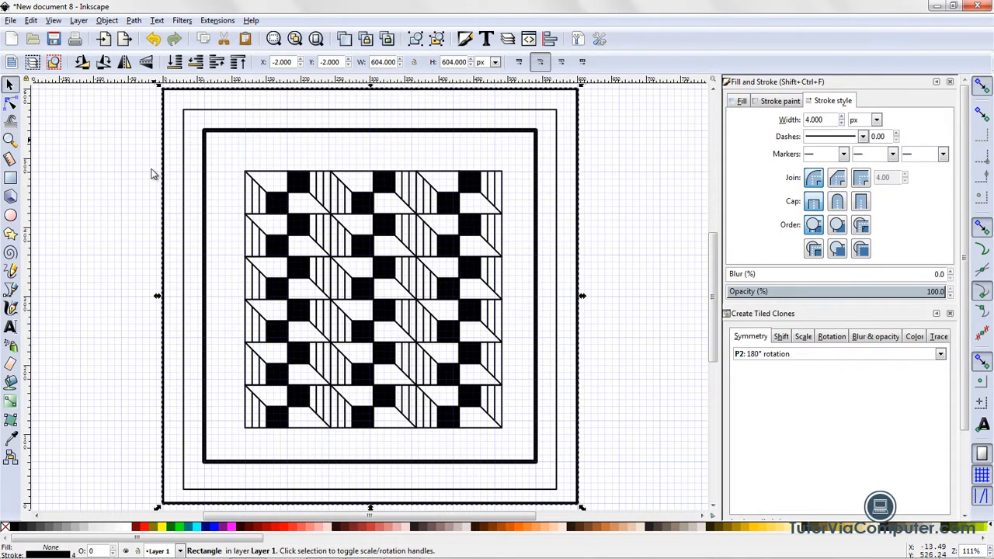
mouse_move(176, 558)
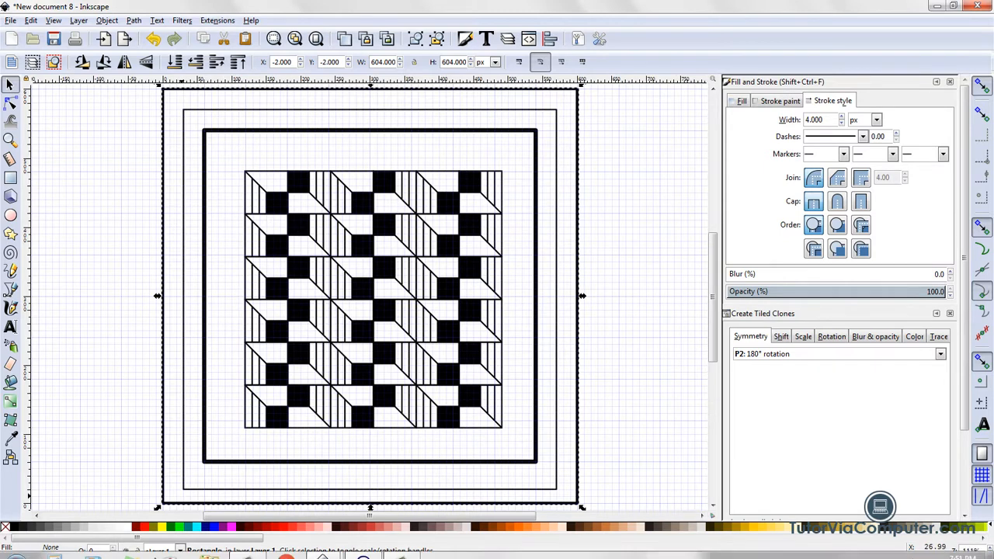
click(130, 530)
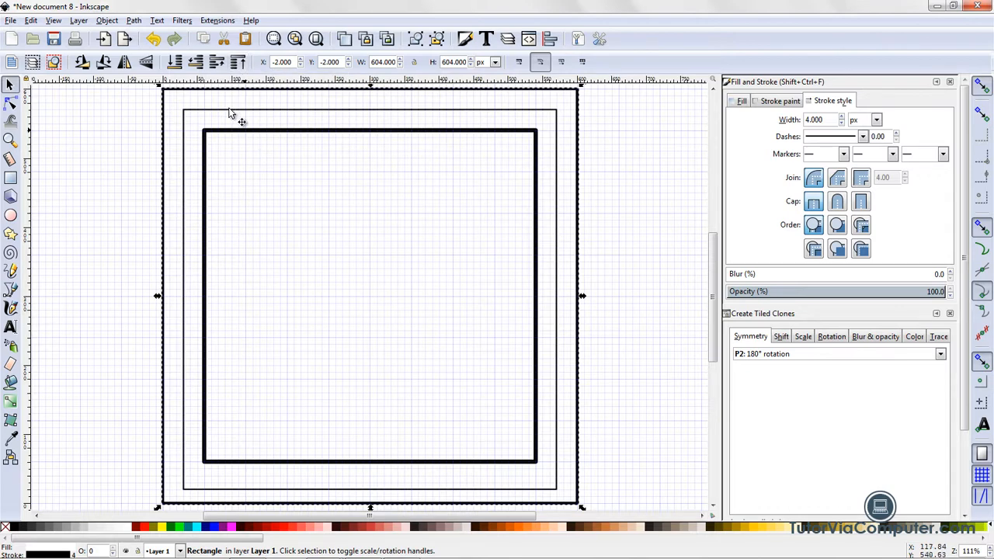
click(174, 62)
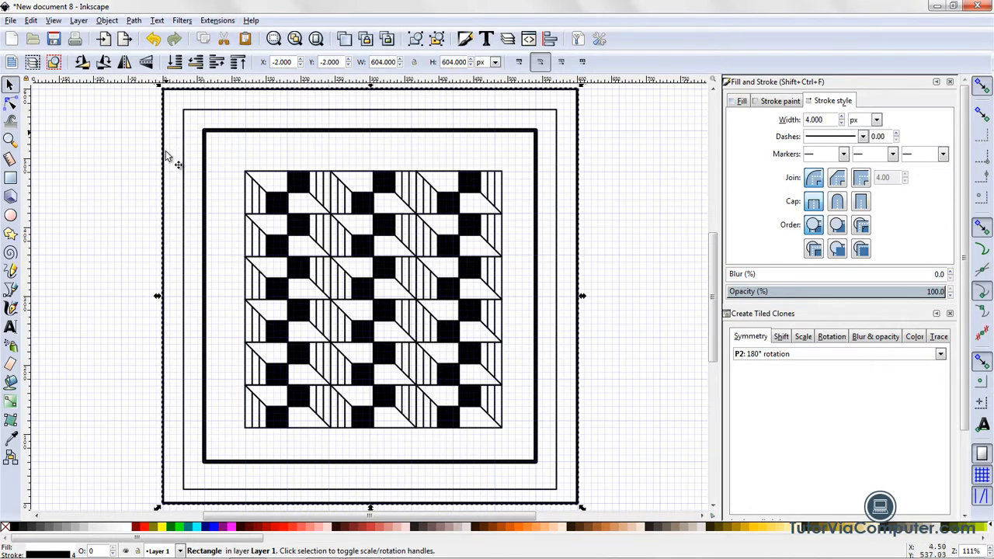
- Try moving the white background rectangle off the page border, and undo the move
drag(166, 218, 158, 237)
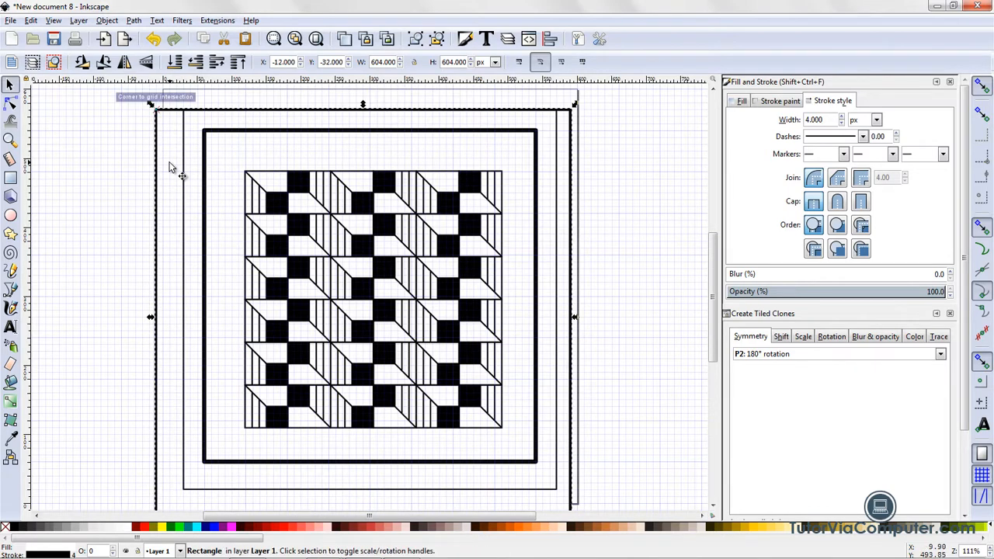
click(30, 21)
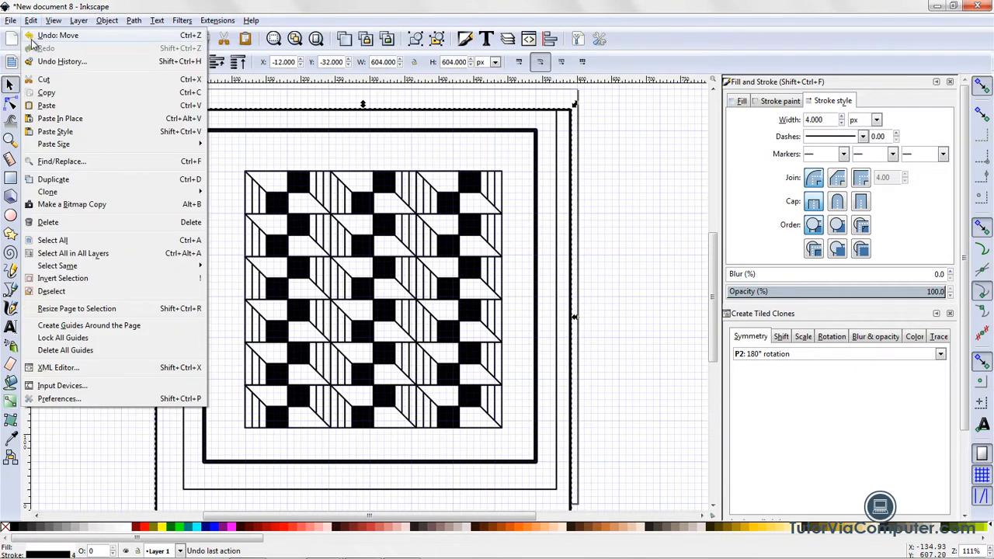
click(35, 35)
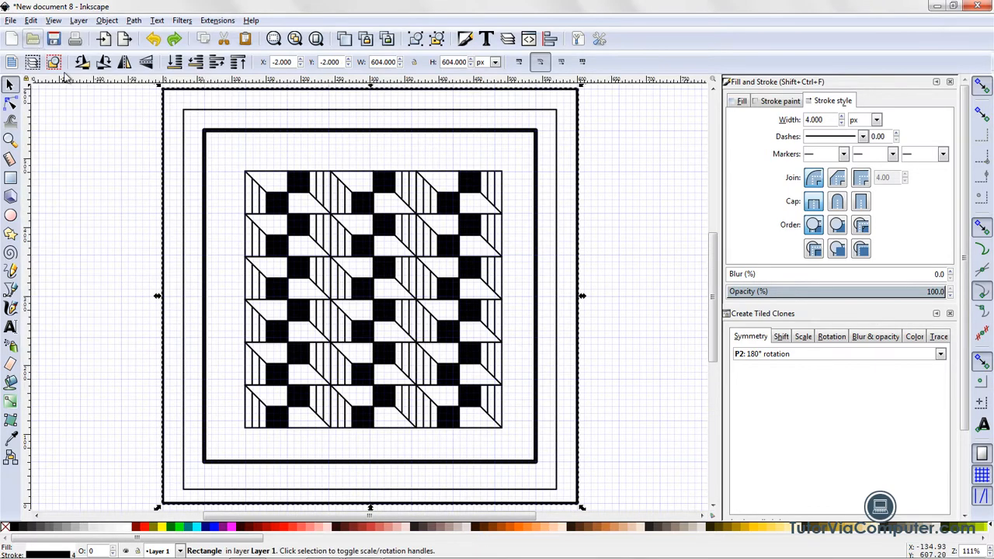
- Turn on the checkerboard background in the document properties and close them
click(11, 20)
click(33, 225)
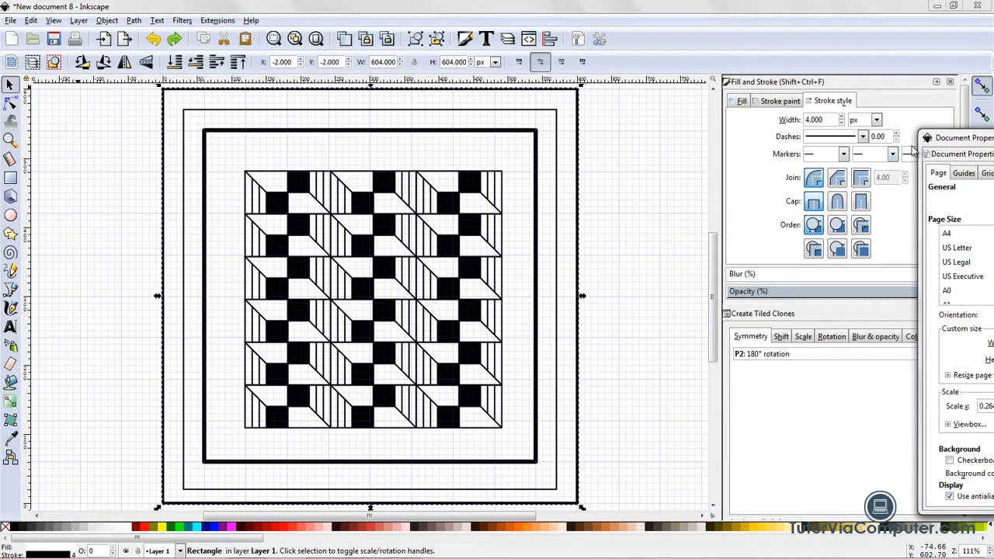
drag(952, 138, 719, 33)
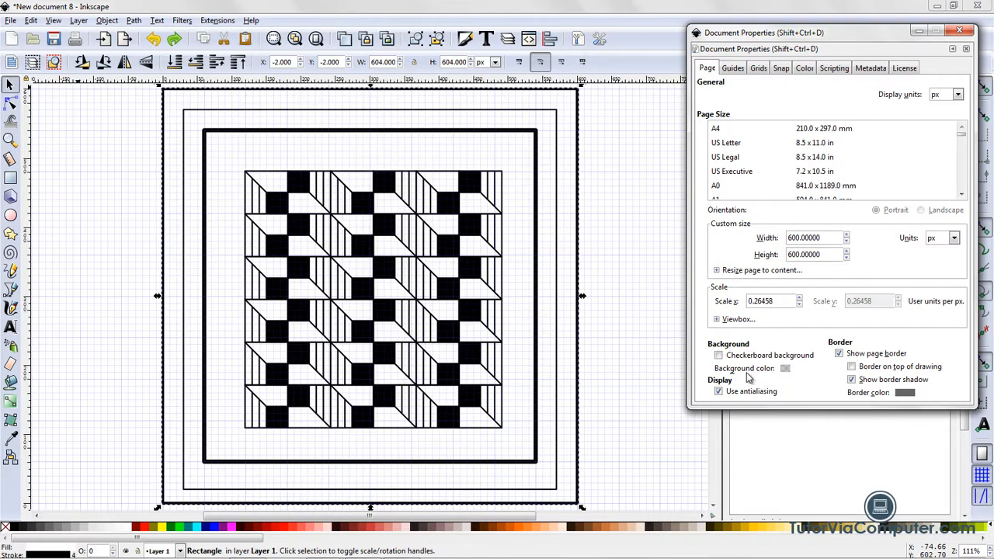
click(719, 356)
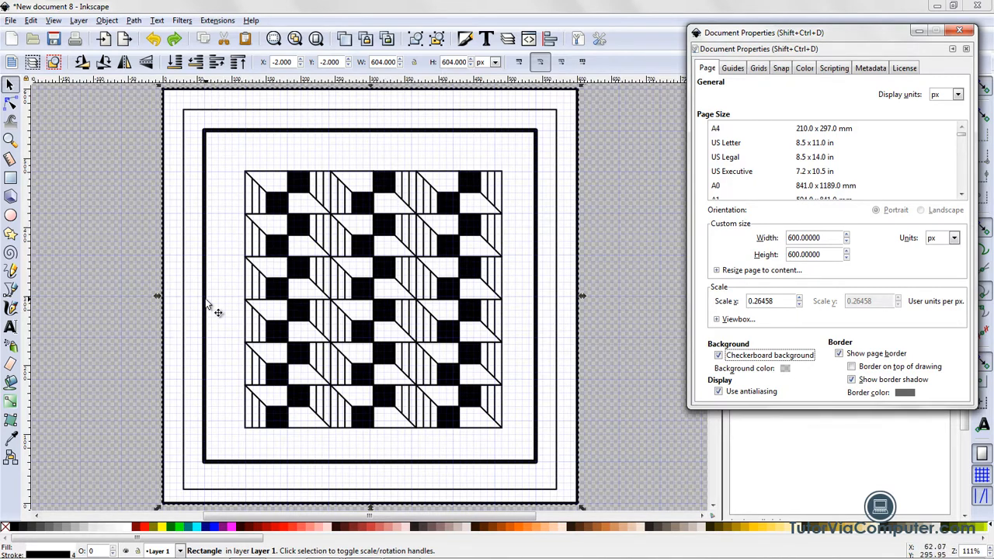
click(960, 31)
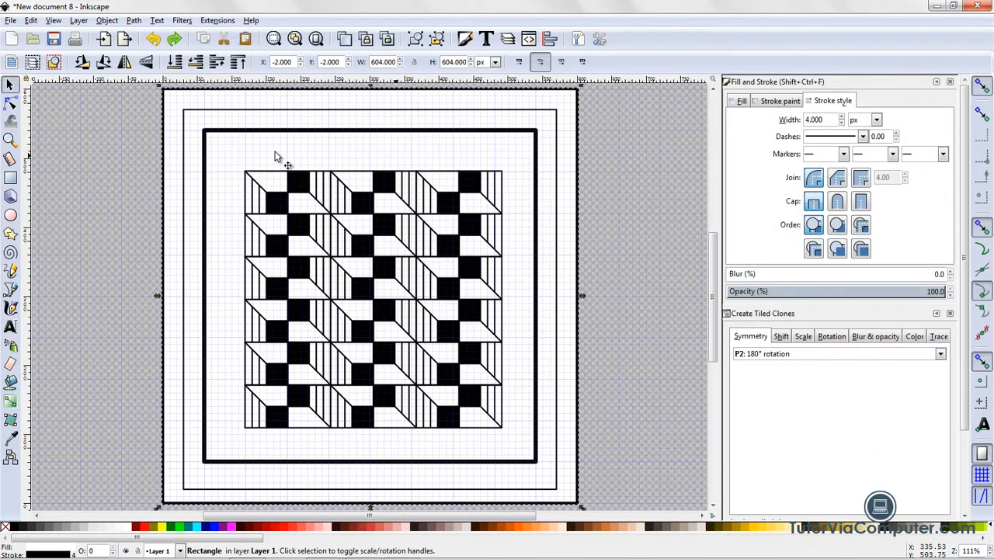
- Save the document as Inktober-cubine in the Drawings subfolder of the Inktober folder
click(12, 23)
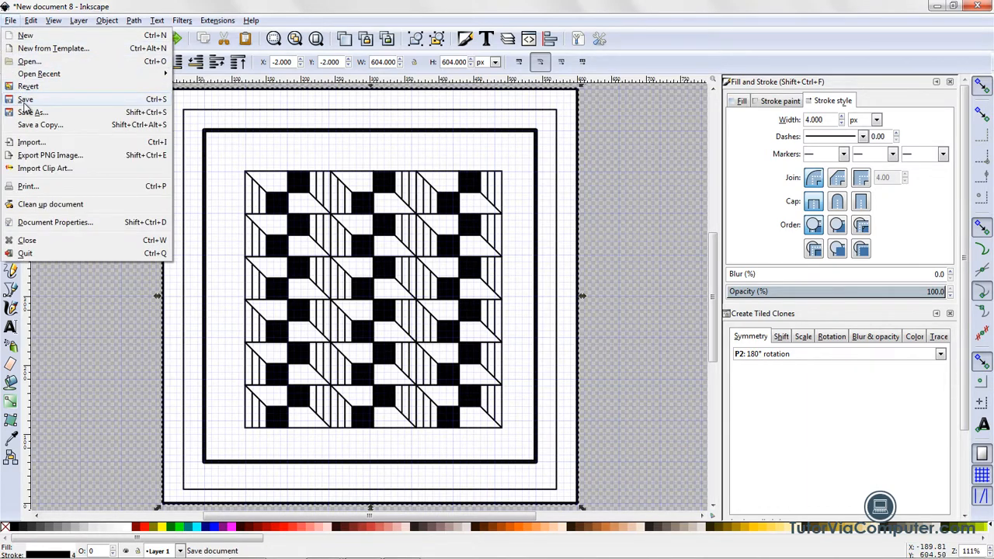
click(25, 101)
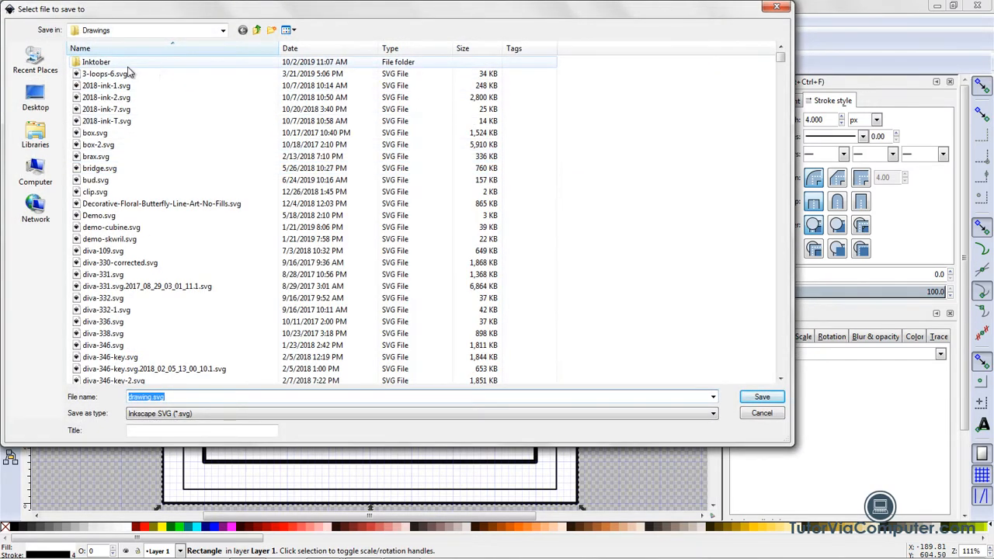
double_click(129, 65)
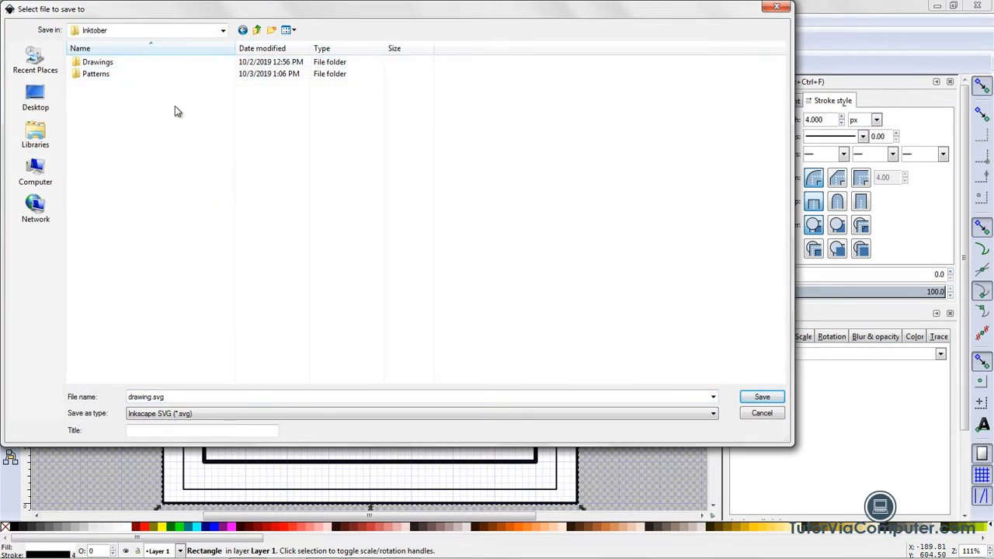
double_click(98, 62)
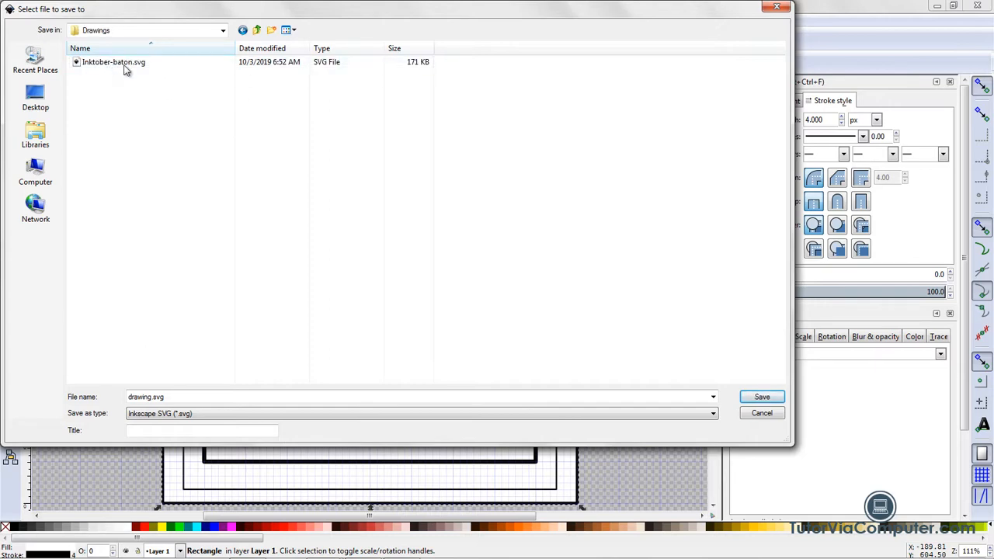
click(153, 397)
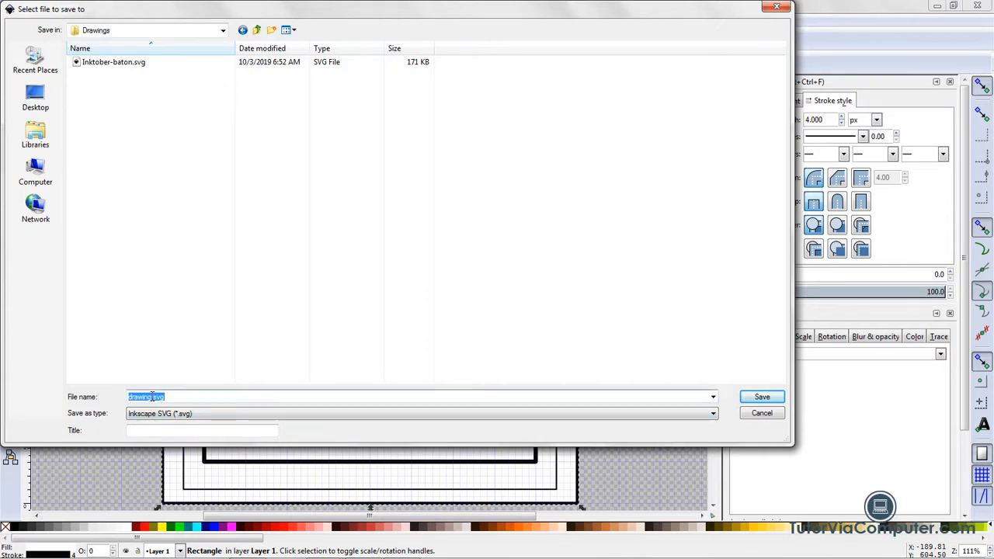
click(153, 397)
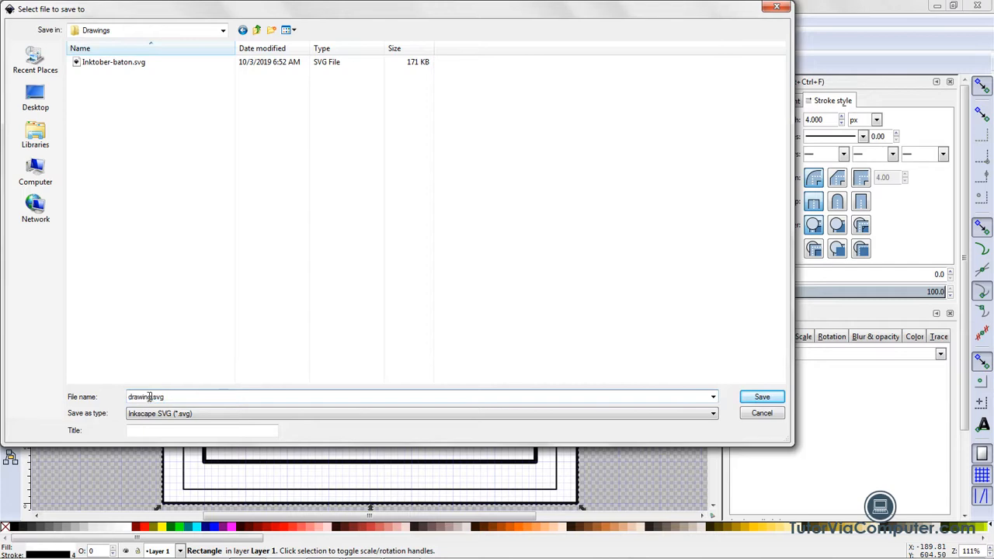
drag(153, 397, 101, 386)
text(Inktober-cubine)
click(760, 398)
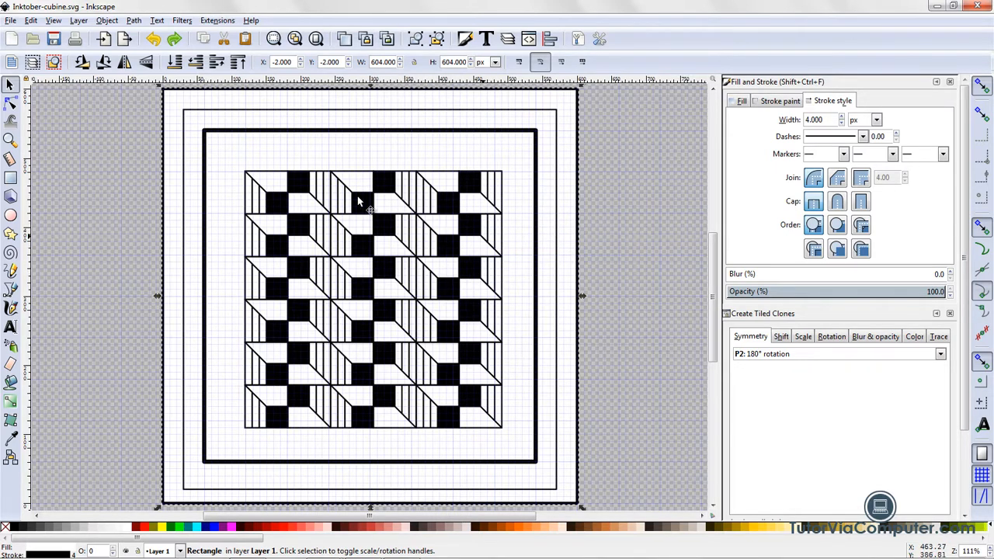
- Start a PNG image export and set the export area to the whole page
click(10, 21)
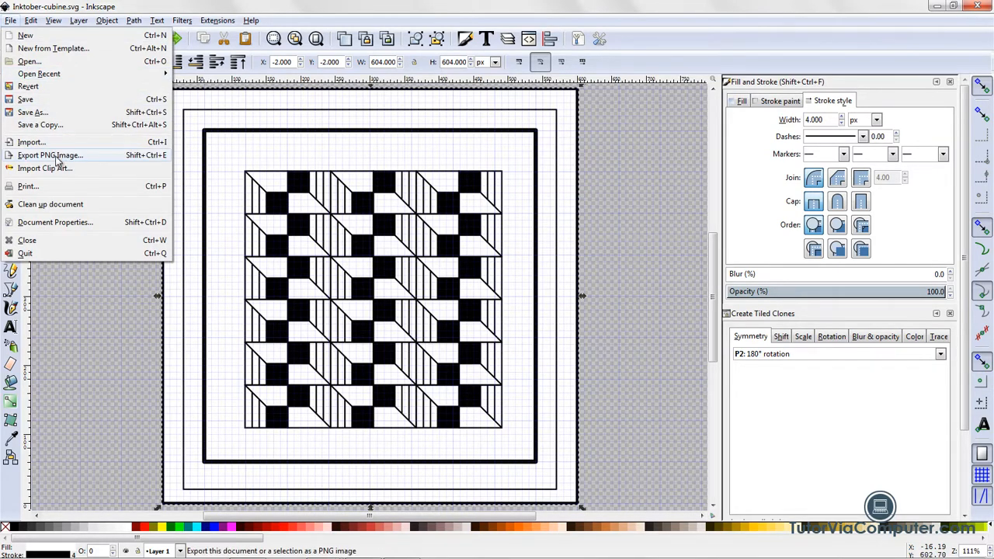
click(56, 160)
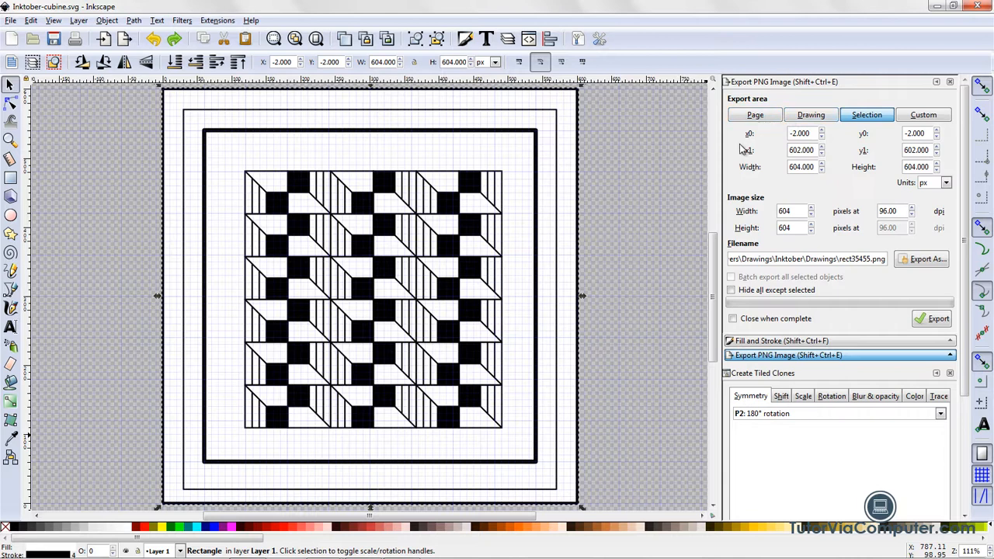
click(862, 115)
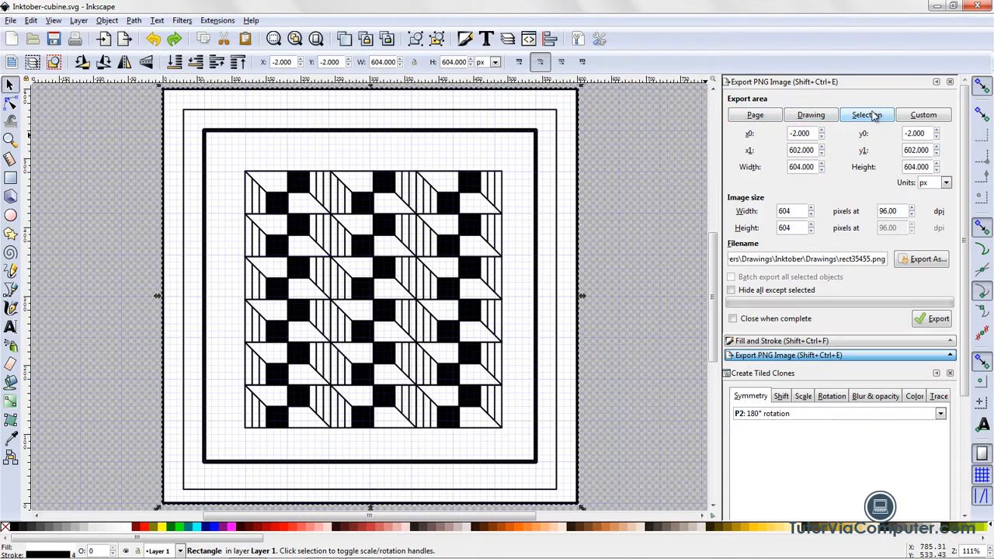
click(765, 117)
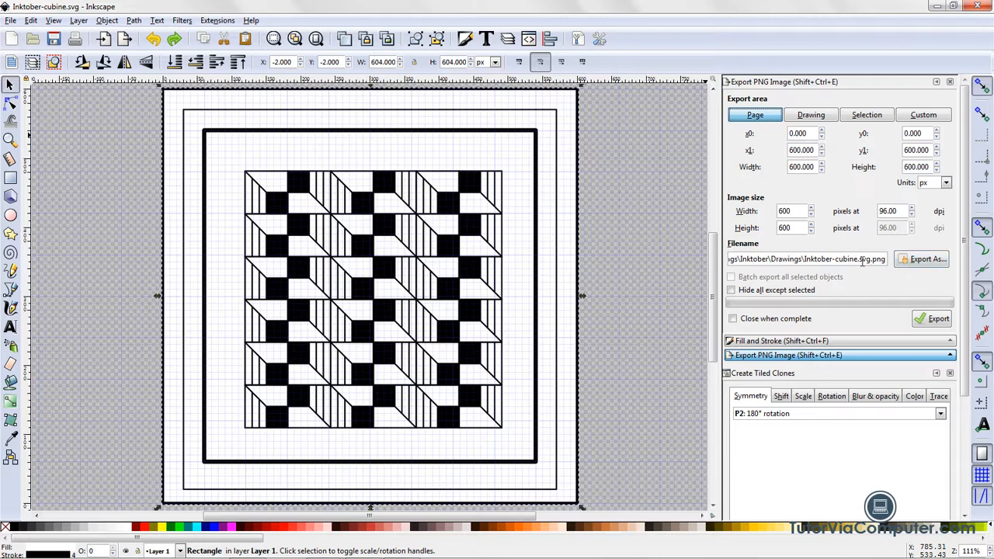
- Name the export file Inktober-cubine.png in the Drawings folder, without the .svg part, and export the image
click(919, 264)
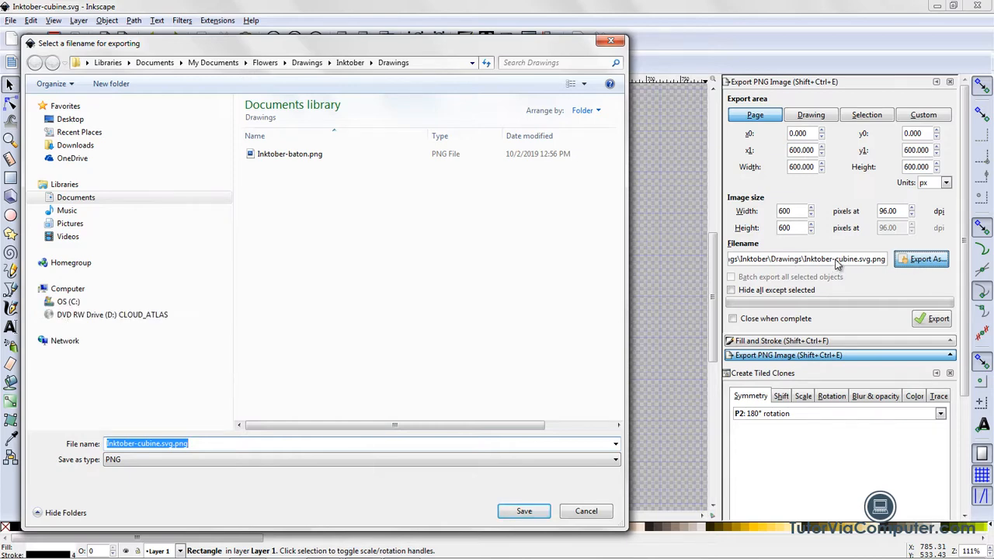
click(175, 445)
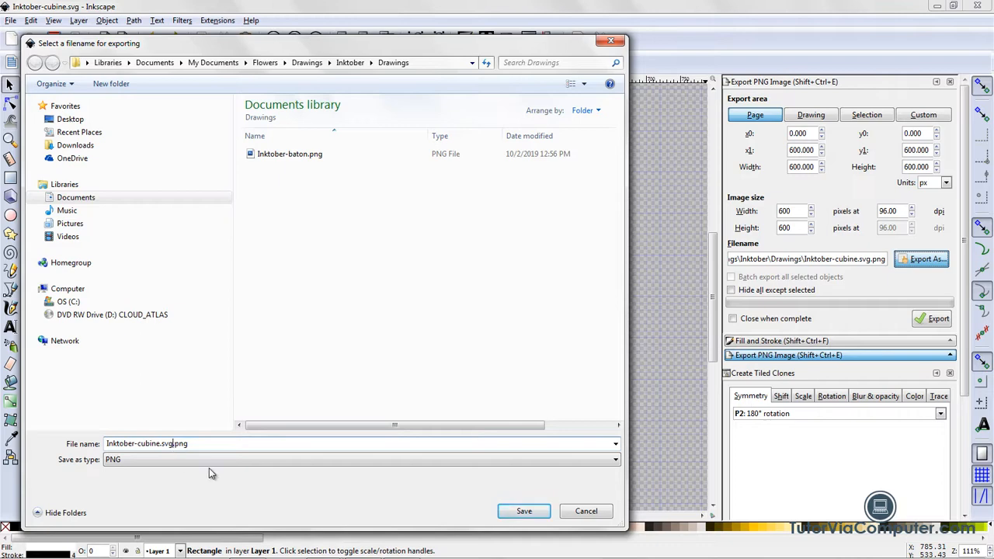
key(BackSpace)
key(BackSpace)
key(BackSpace)
key(BackSpace)
click(518, 519)
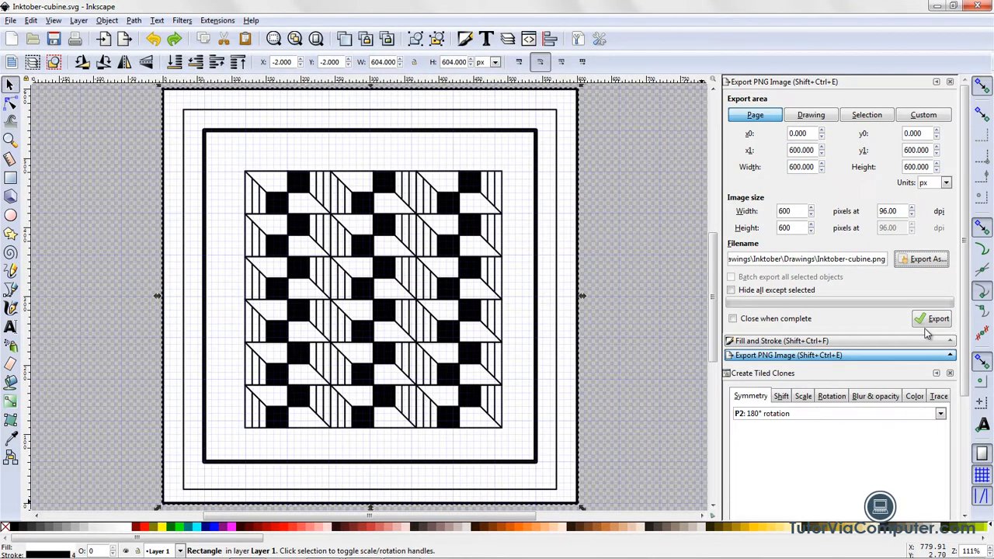
click(933, 325)
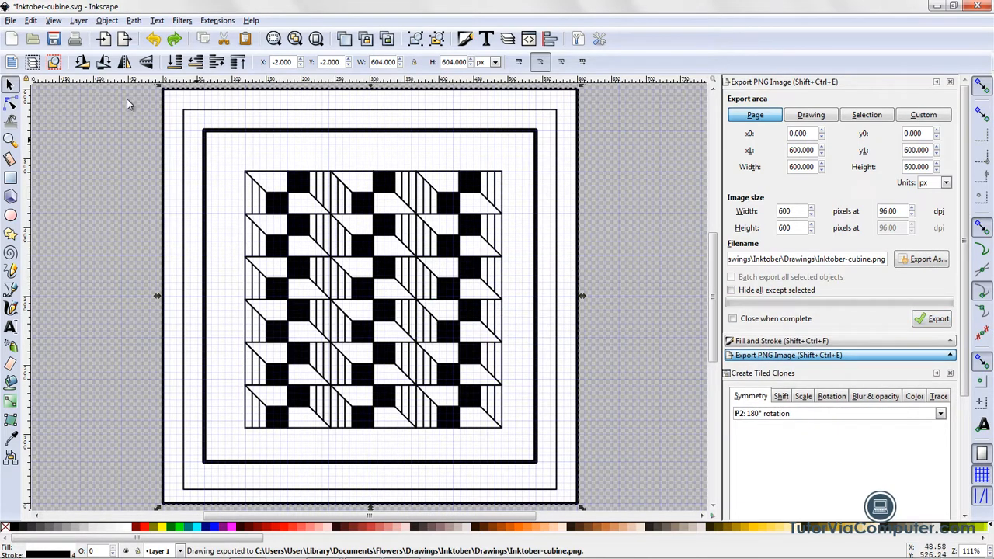
- Browse for a file to open in the Drawings subfolder of the Inktober folder to check the exported image
click(11, 21)
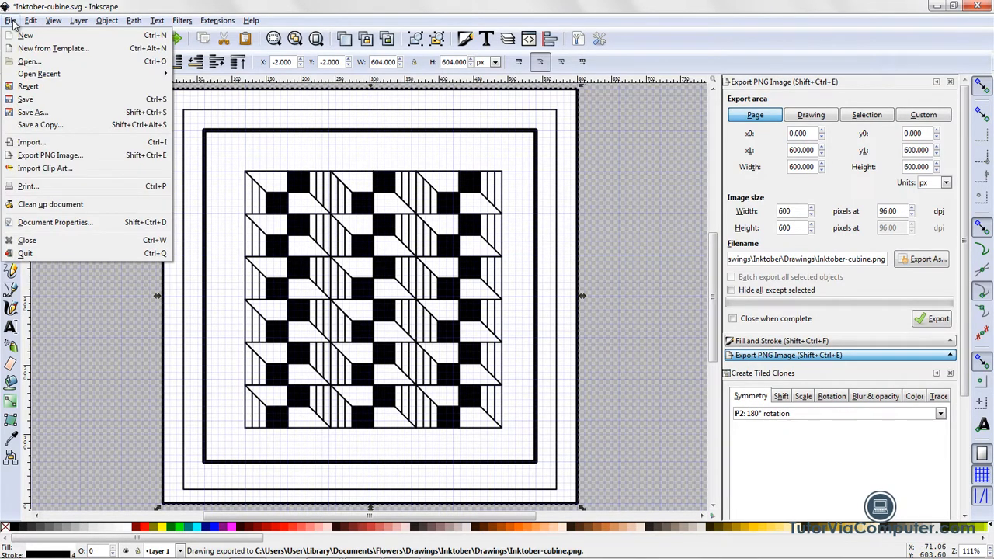
click(24, 62)
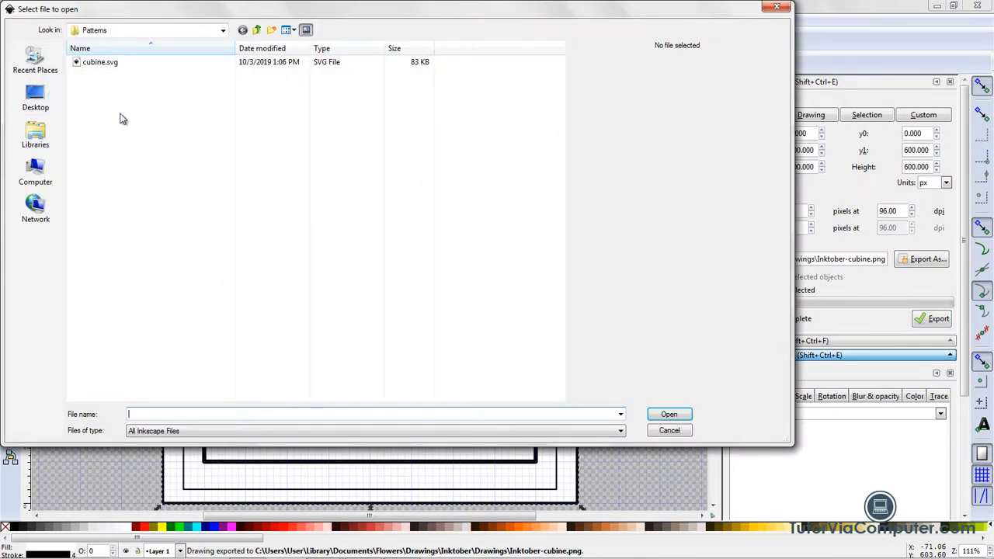
click(257, 30)
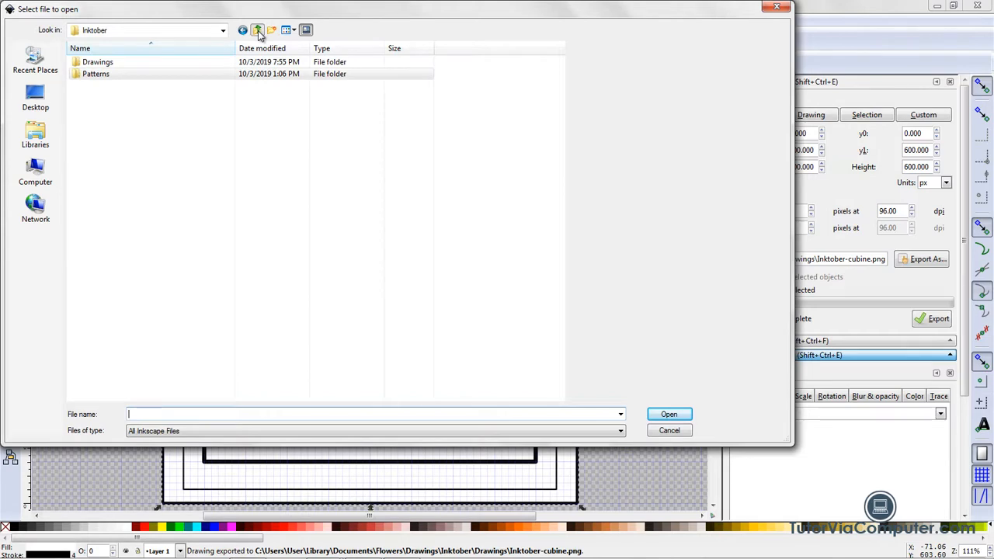
double_click(114, 67)
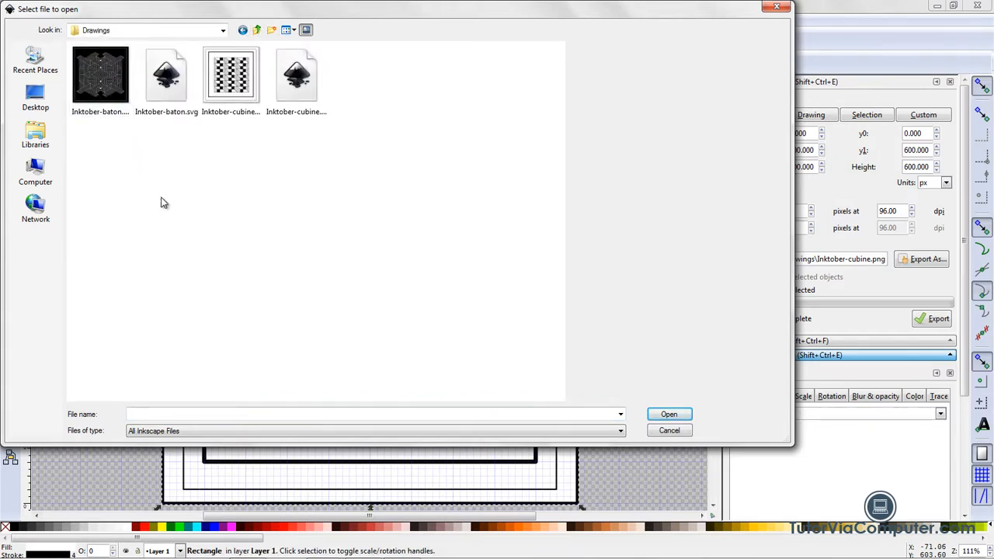